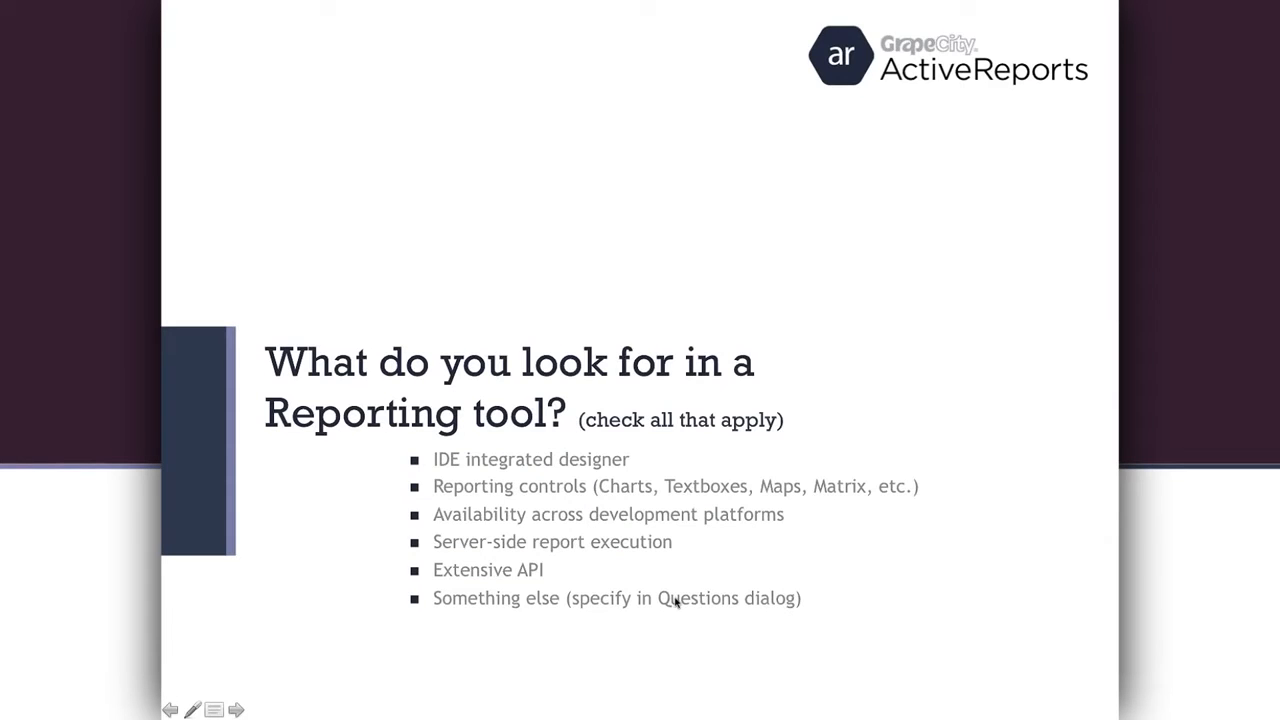
left_click(710, 568)
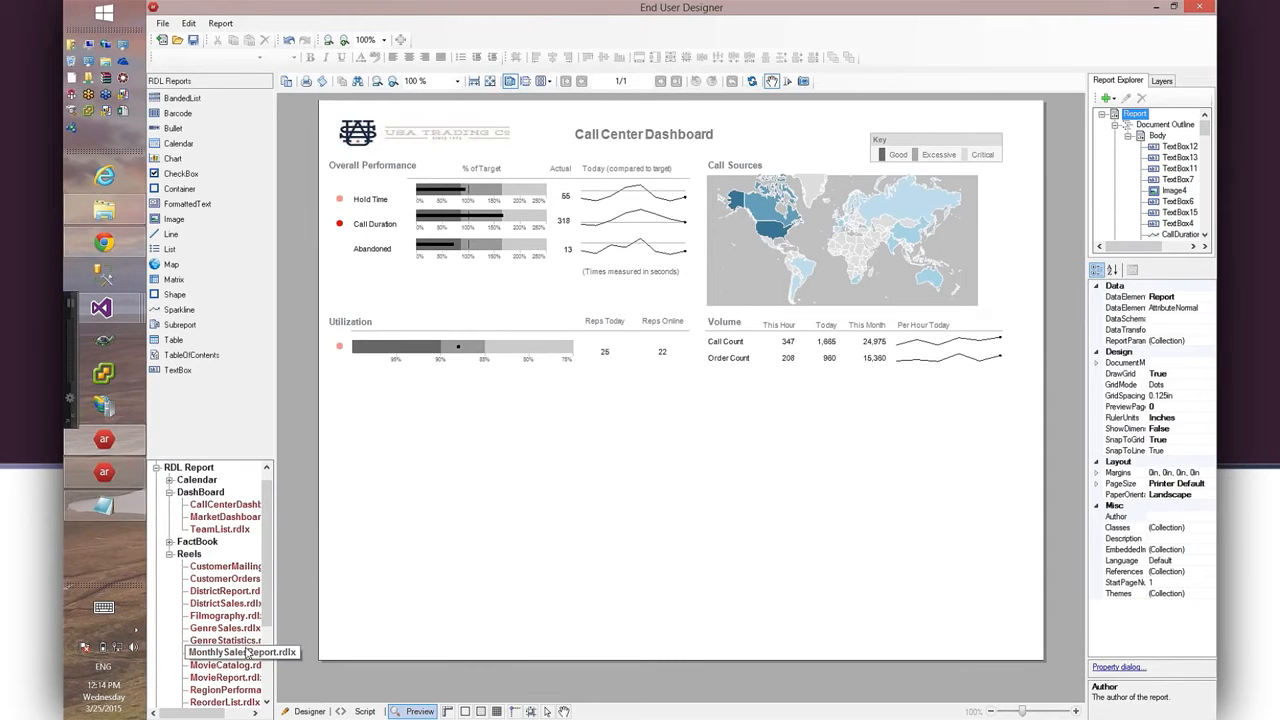
Open the Catalog.rdlx sample from the Other group of the Page Report samples.
left_click_drag(267, 572, 260, 520)
left_click(258, 518)
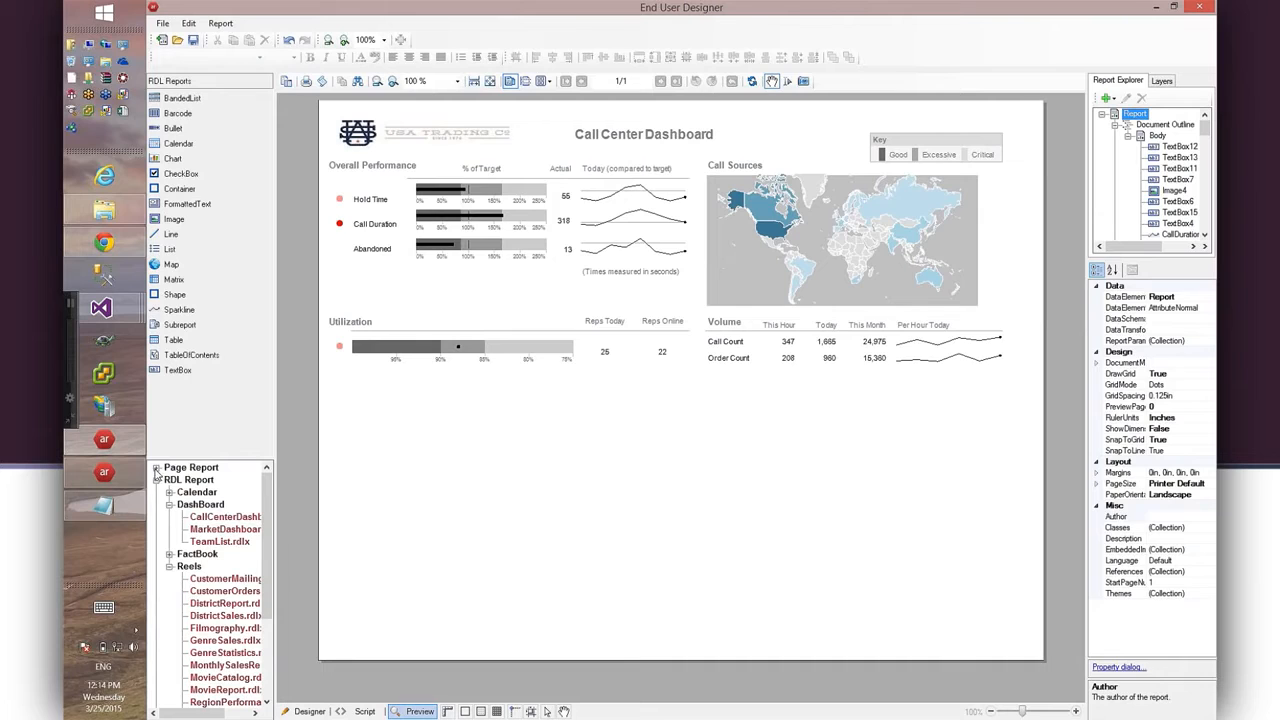
left_click(157, 468)
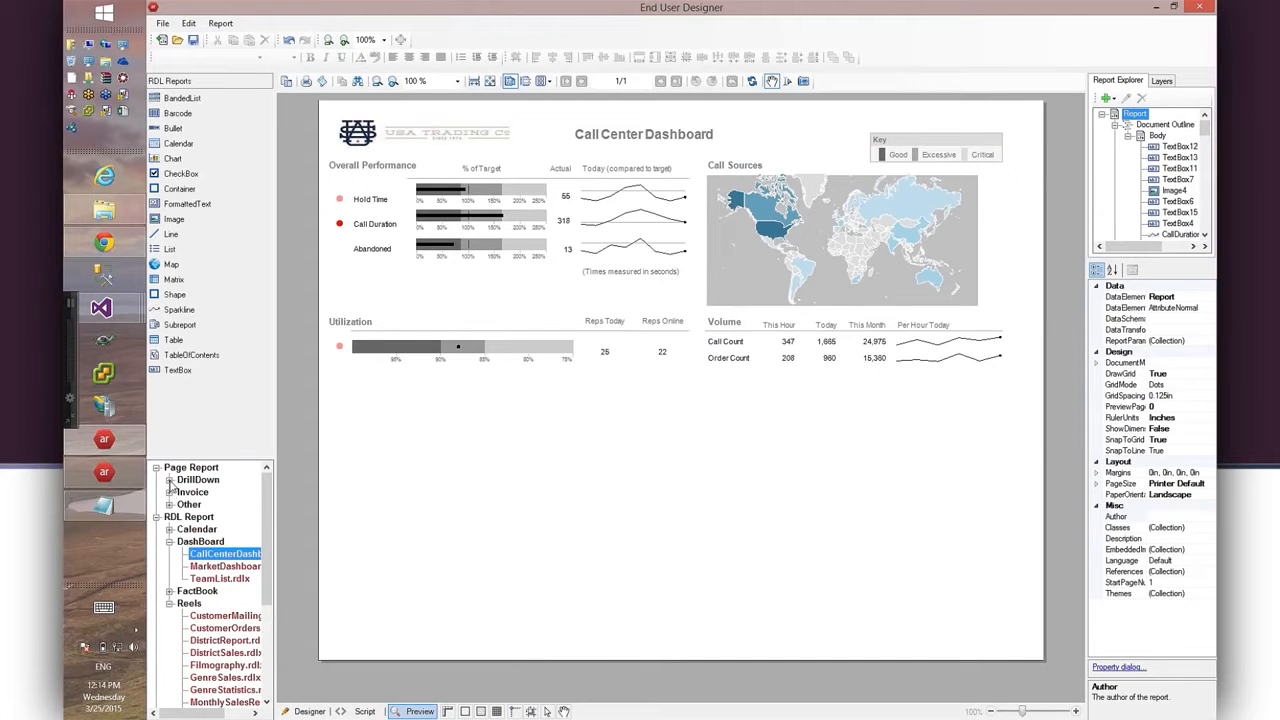
left_click(170, 481)
left_click(170, 481)
left_click(170, 505)
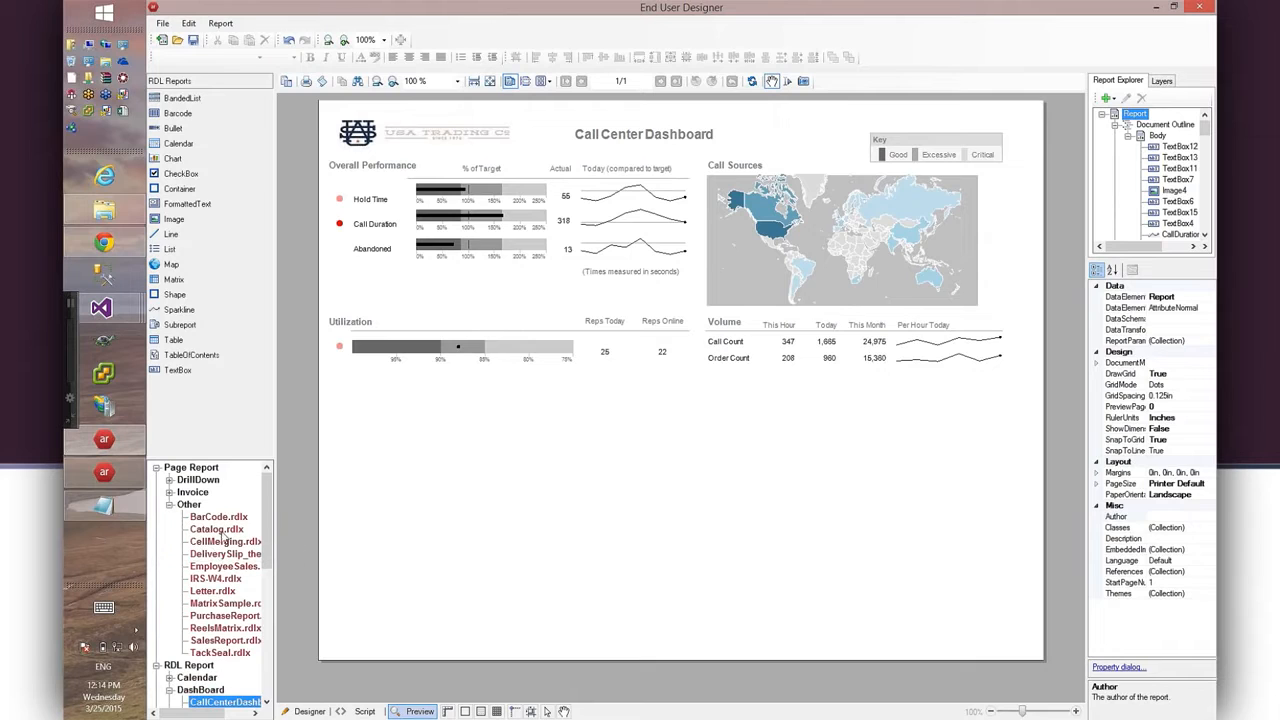
left_click(221, 529)
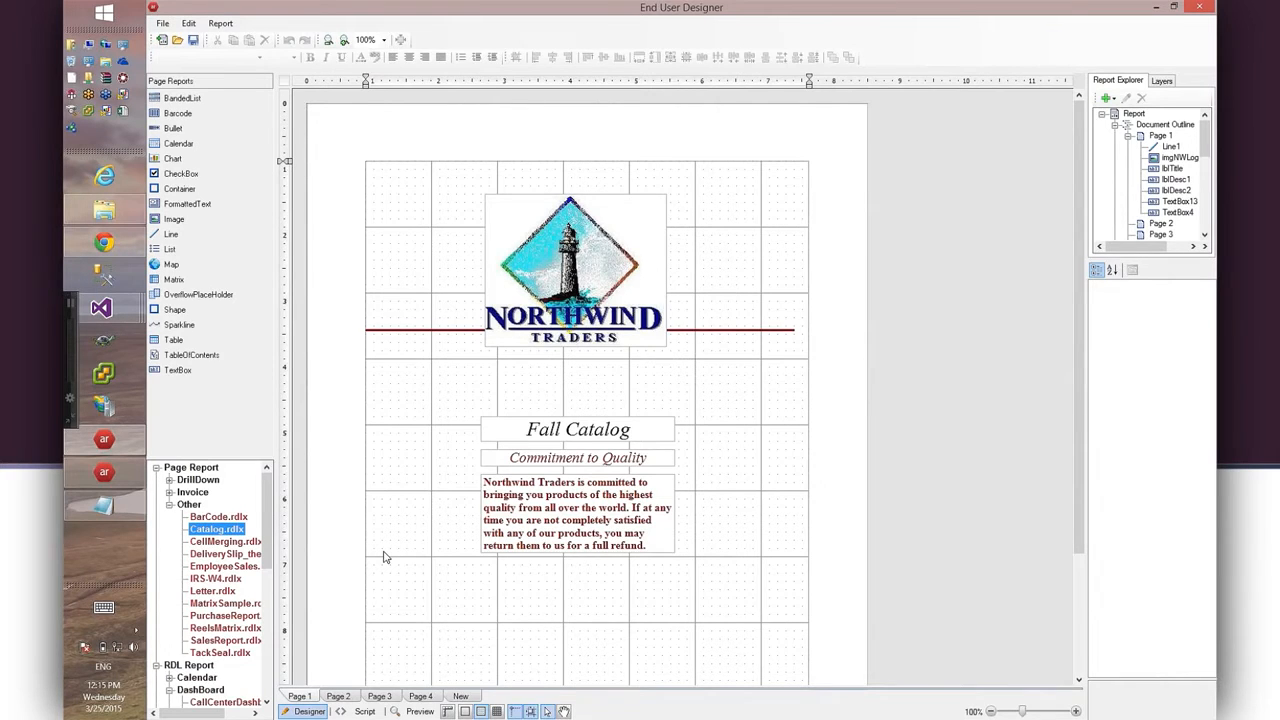
Look through the catalog's page layouts, add a new blank page after Page 4, and return to Page 4.
left_click(347, 697)
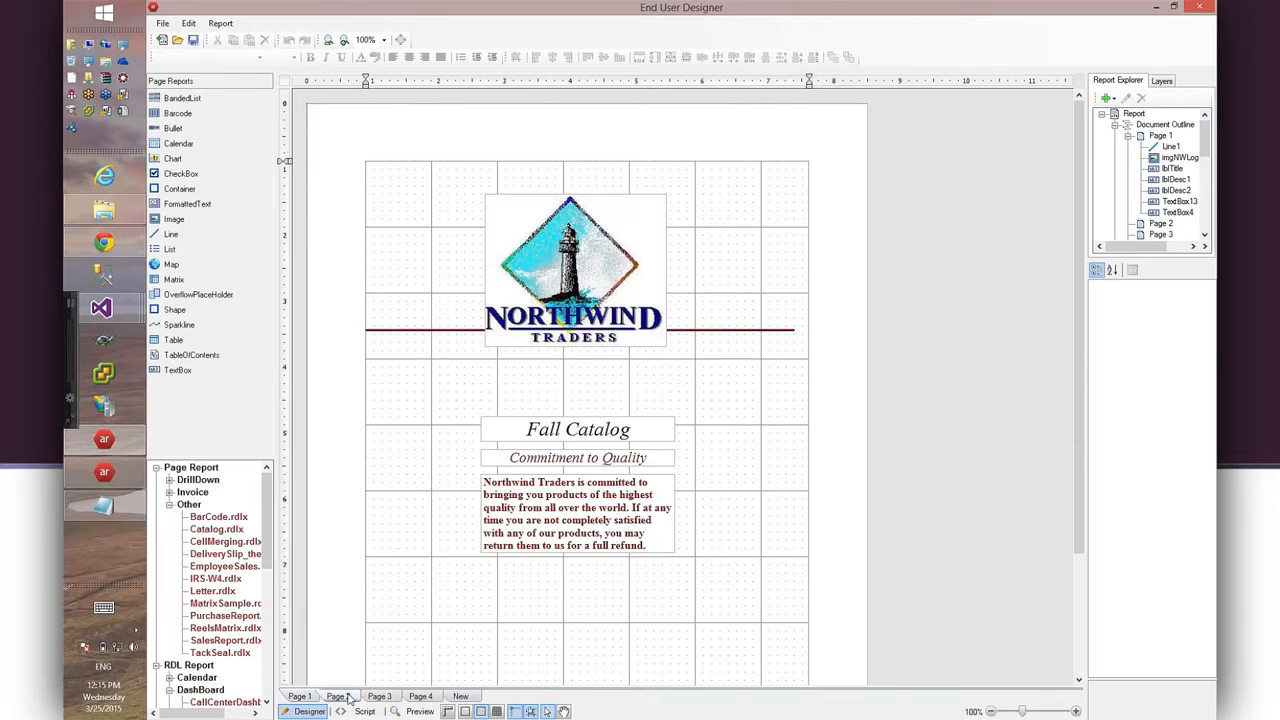
left_click(421, 697)
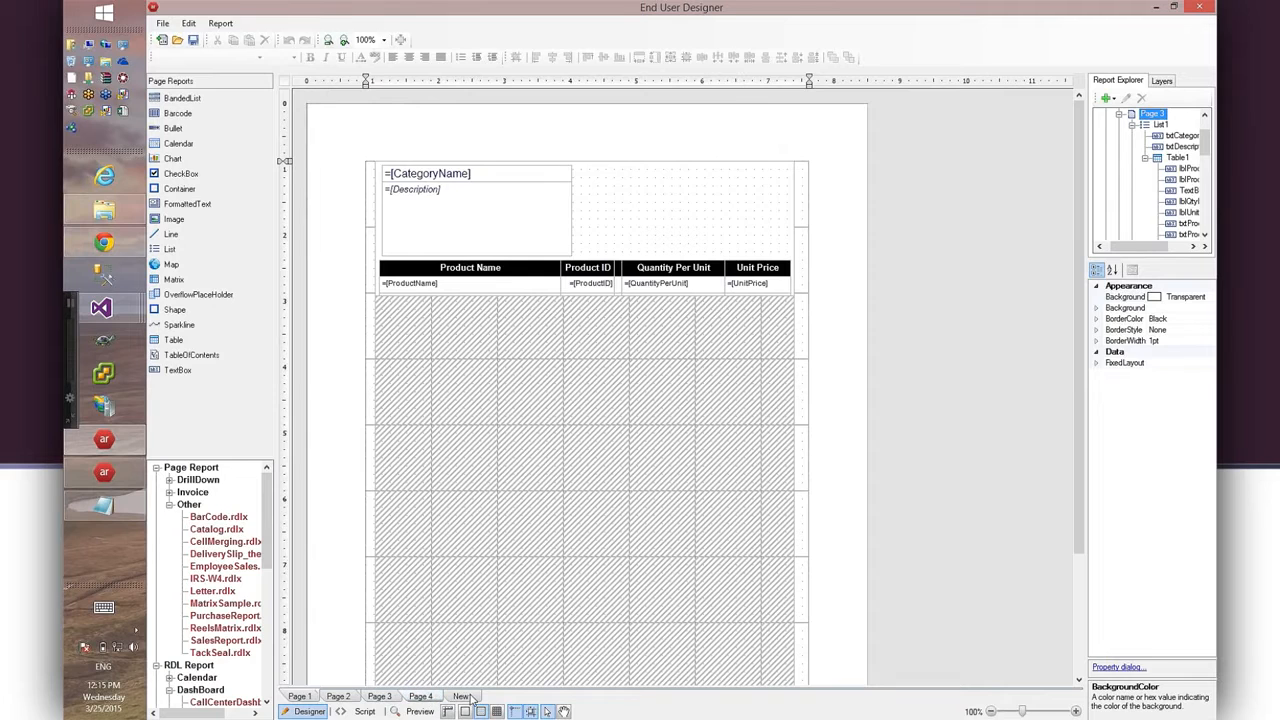
left_click(463, 697)
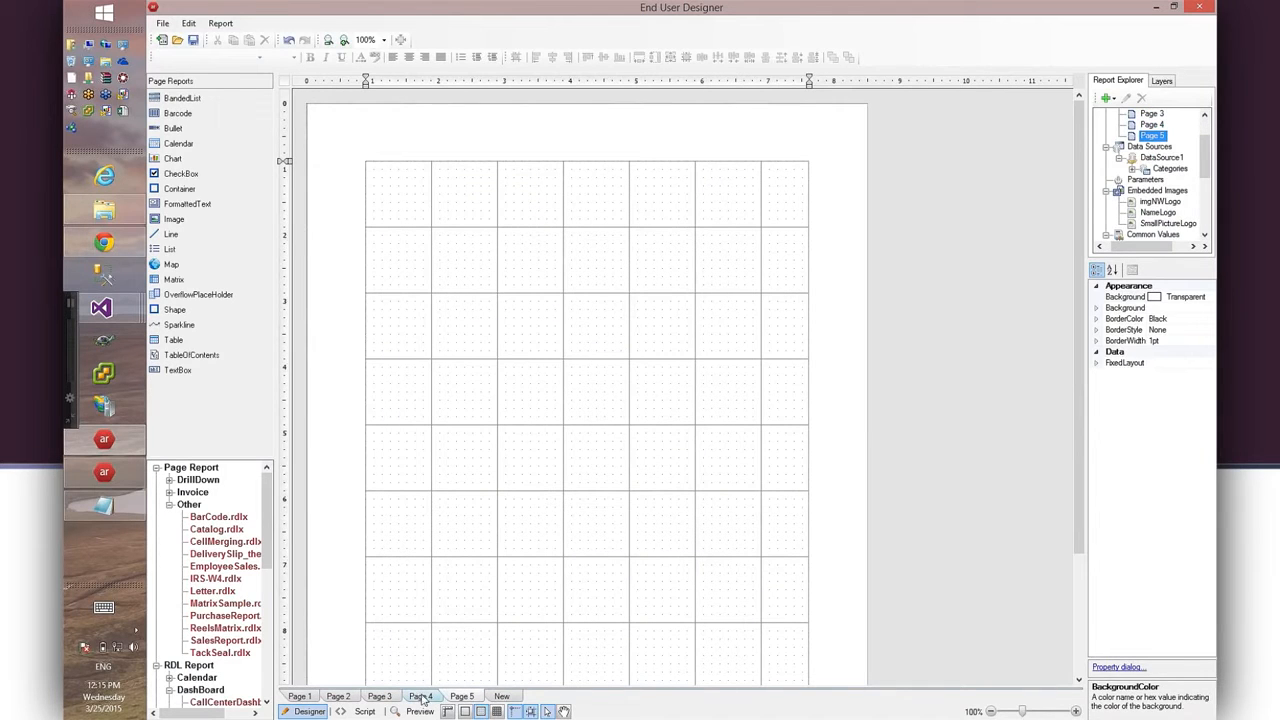
left_click(421, 697)
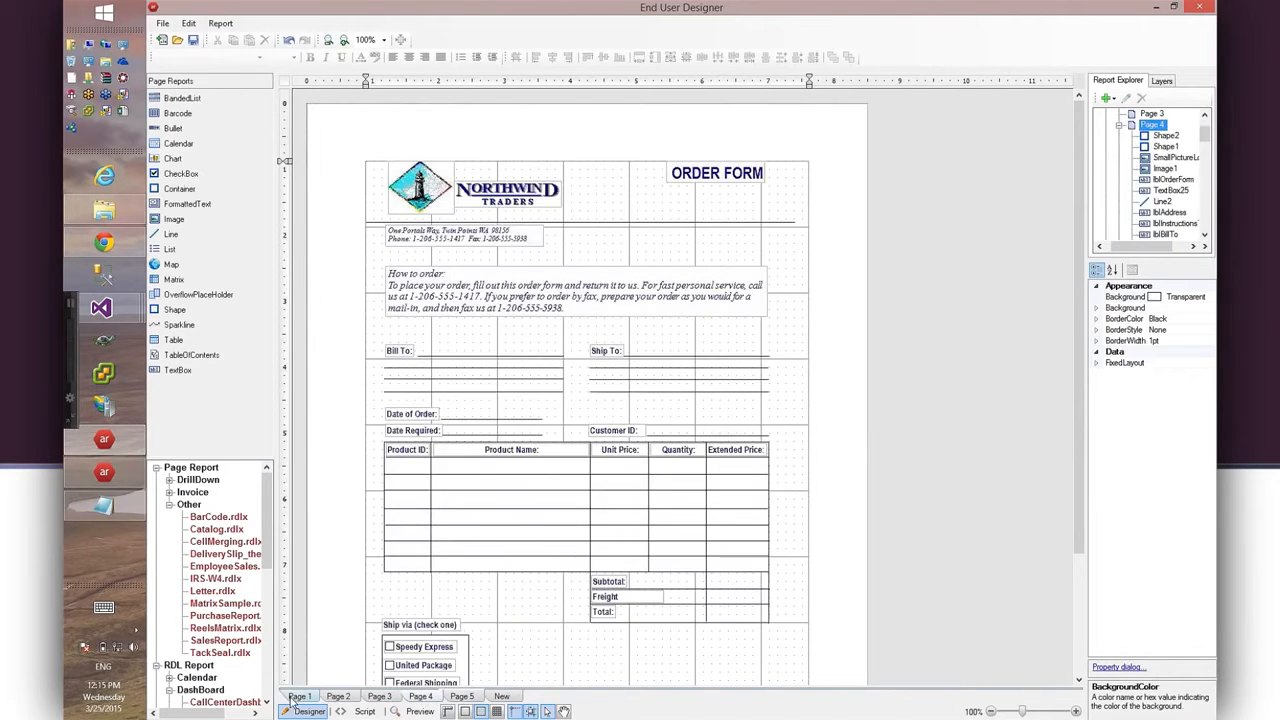
Preview the catalog report and page through it from the cover to the order form on page 9.
left_click(420, 711)
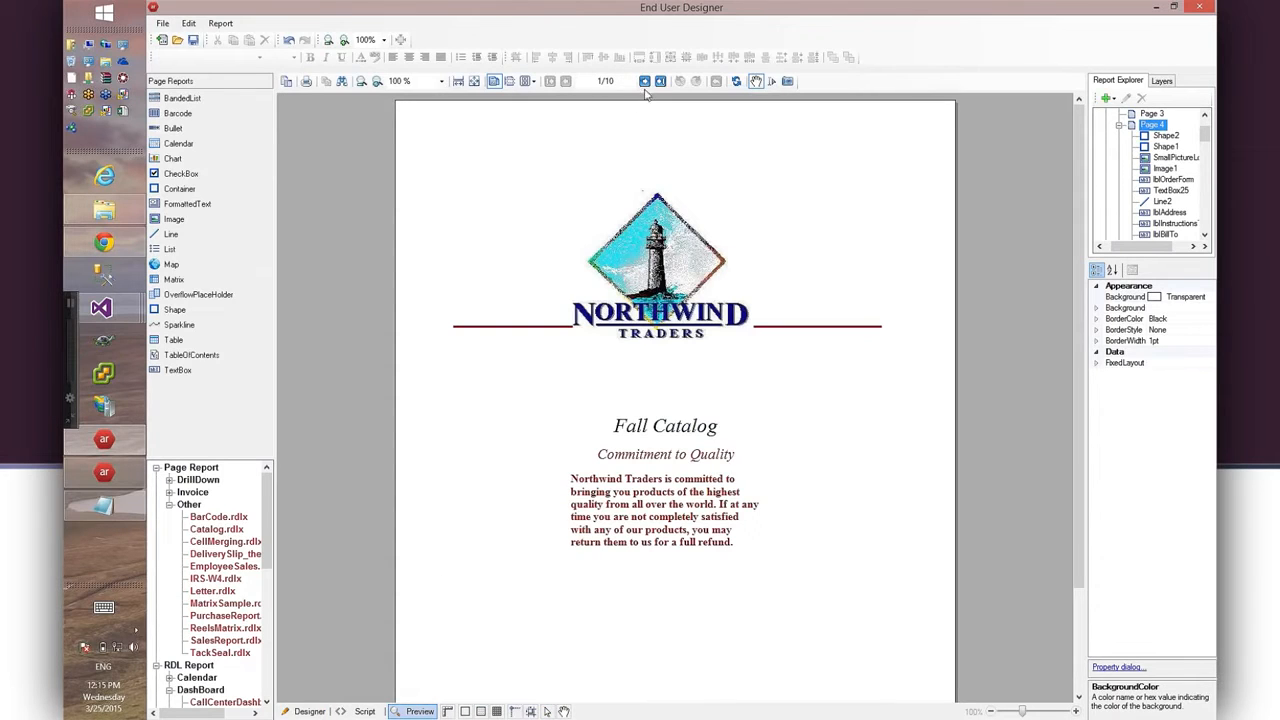
left_click(645, 82)
left_click(645, 82)
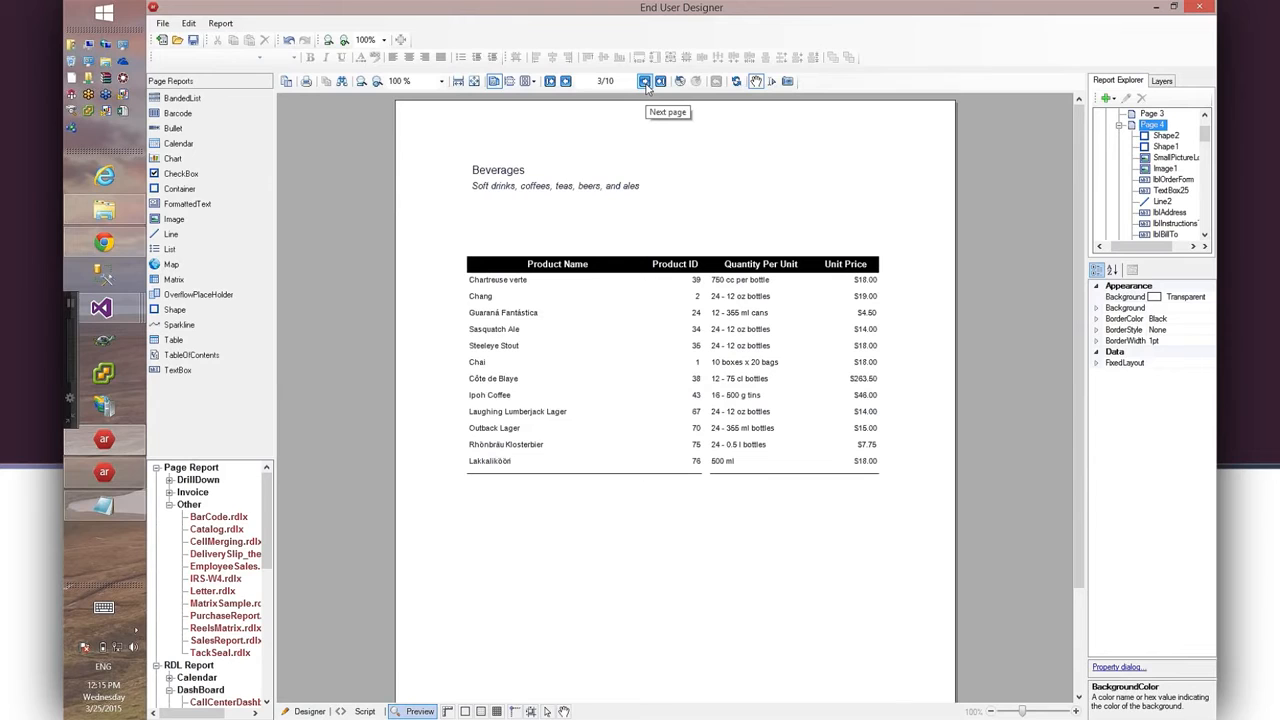
left_click(645, 82)
left_click(645, 82)
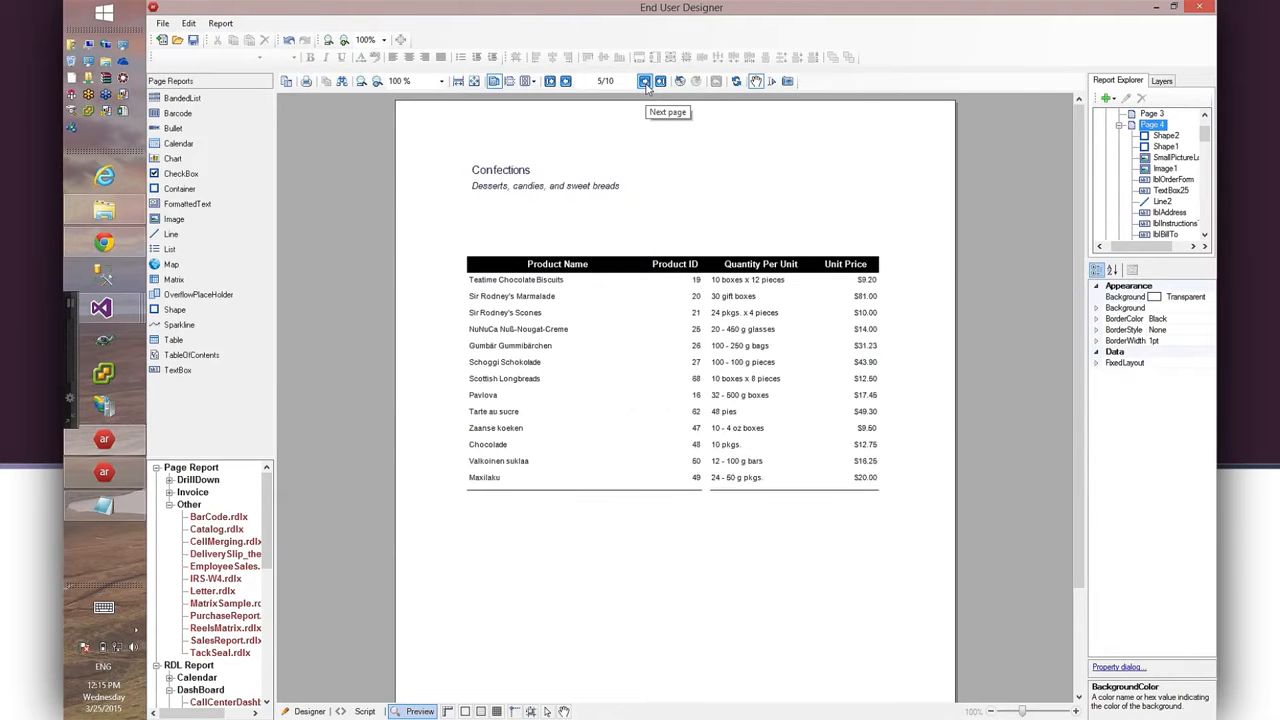
left_click(645, 82)
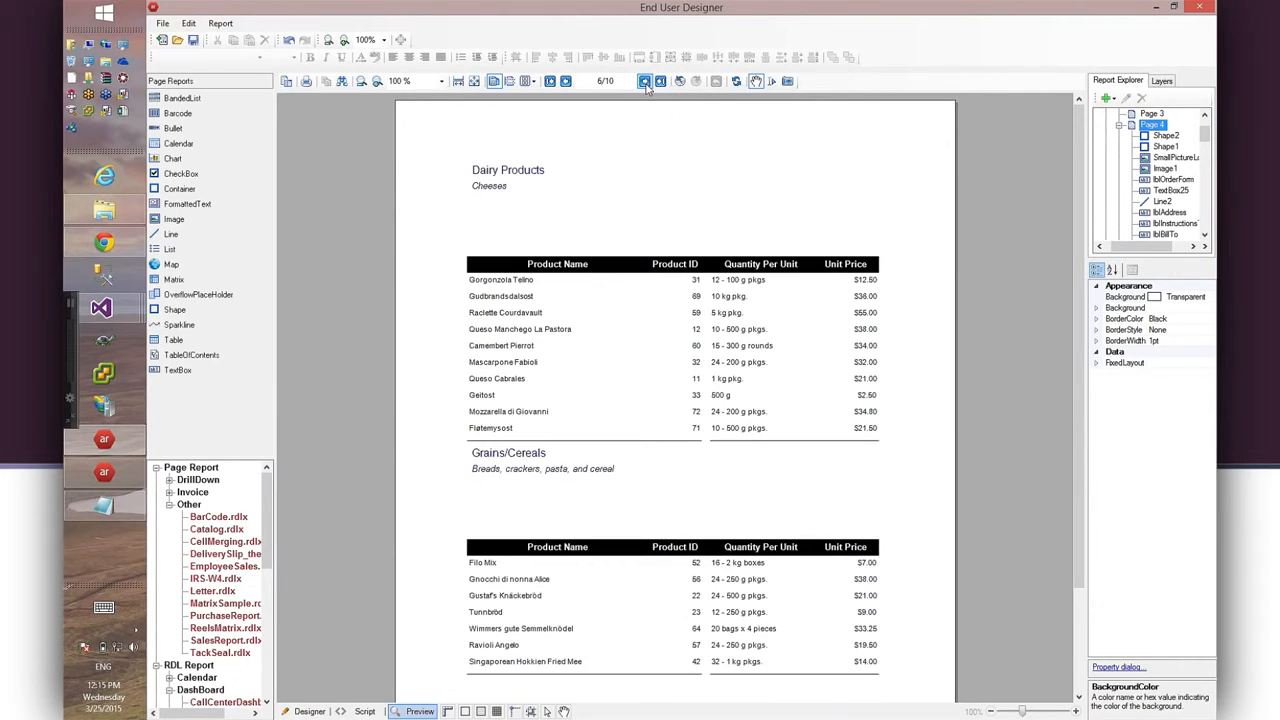
left_click(645, 82)
left_click(645, 82)
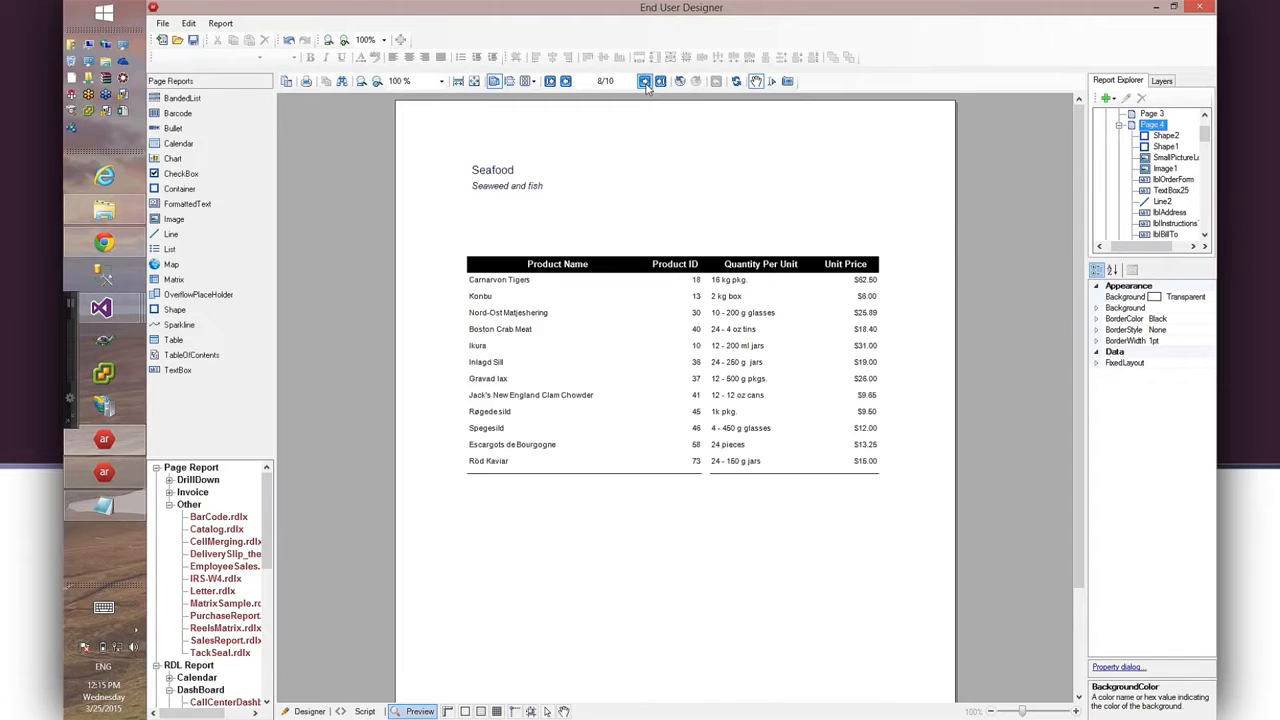
left_click(645, 82)
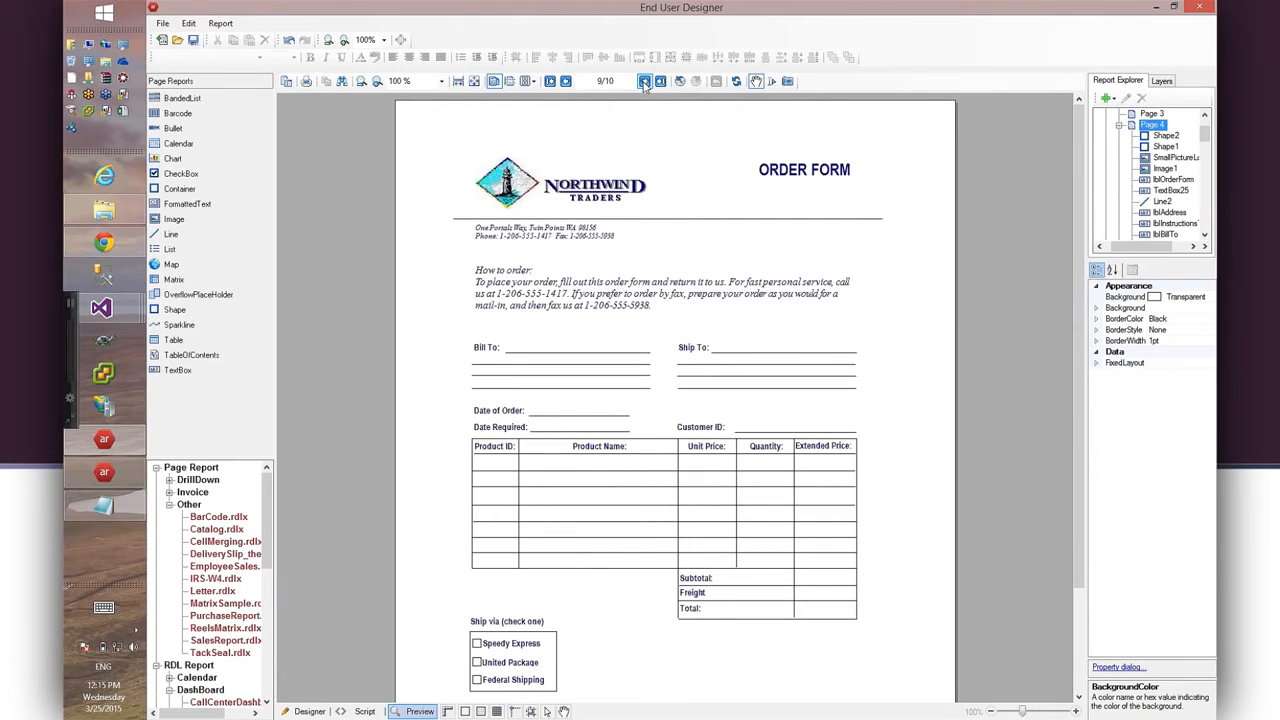
Open the Call Center Dashboard sample from the RDL dashboard reports and preview it with data.
left_click(169, 505)
double_click(225, 553)
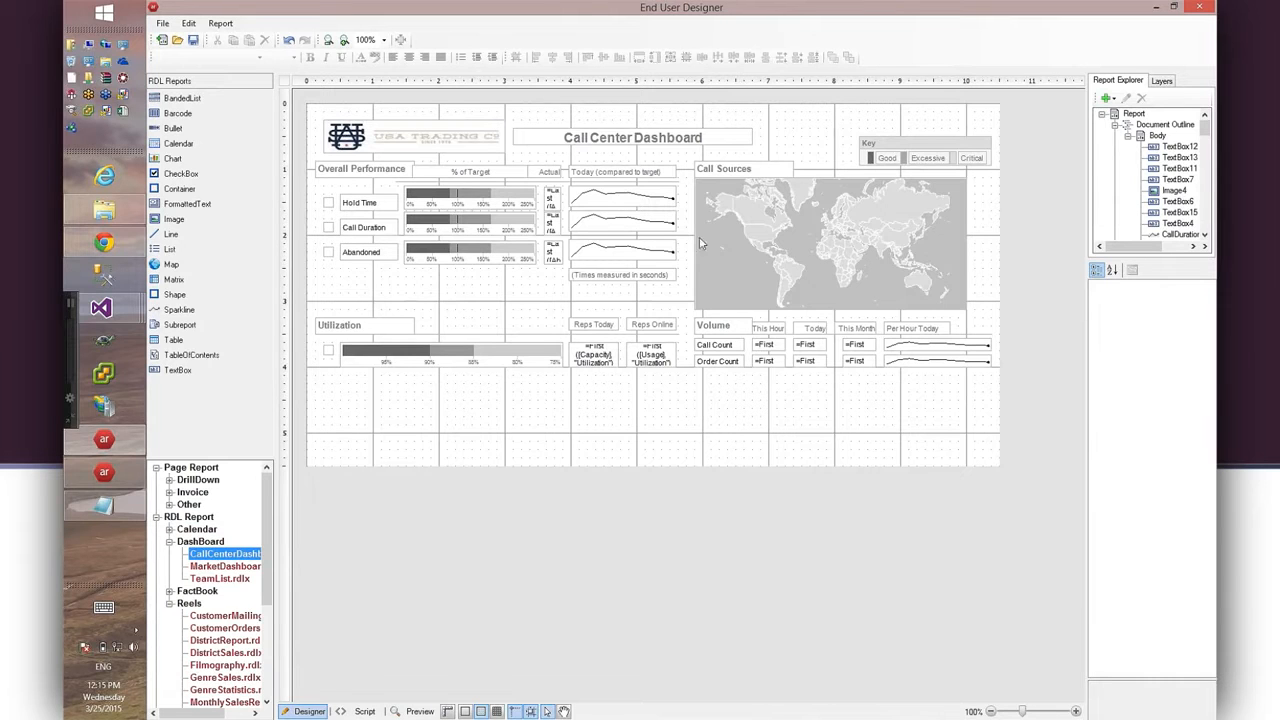
left_click(424, 712)
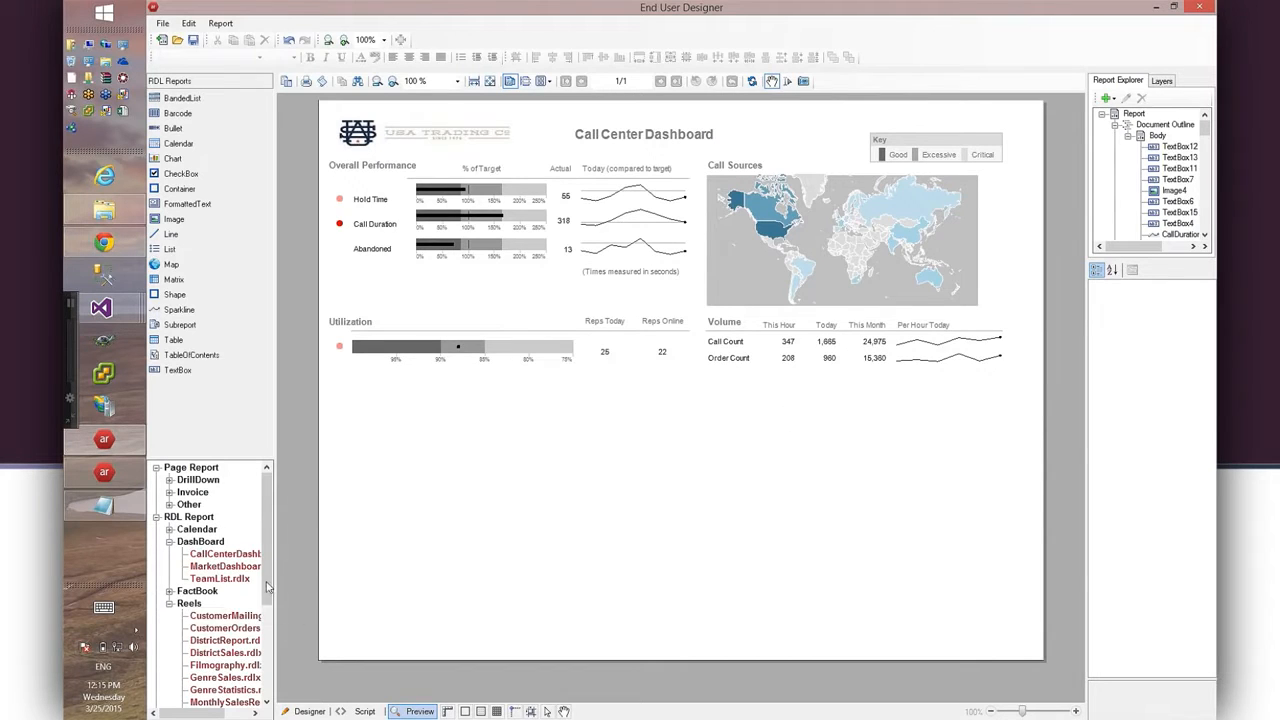
Open the Filmography.rdlx sample from the Reels reports and switch it to preview.
scroll(269, 573, "down", 3)
left_click(224, 579)
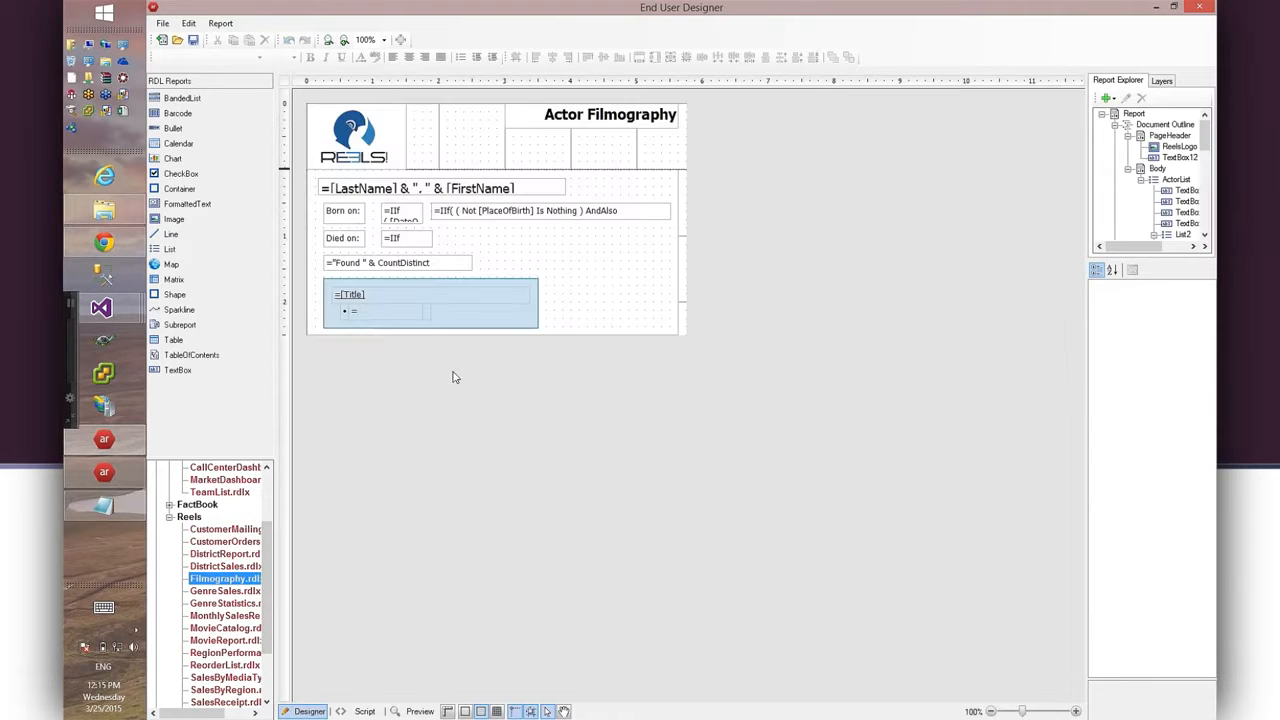
left_click(418, 710)
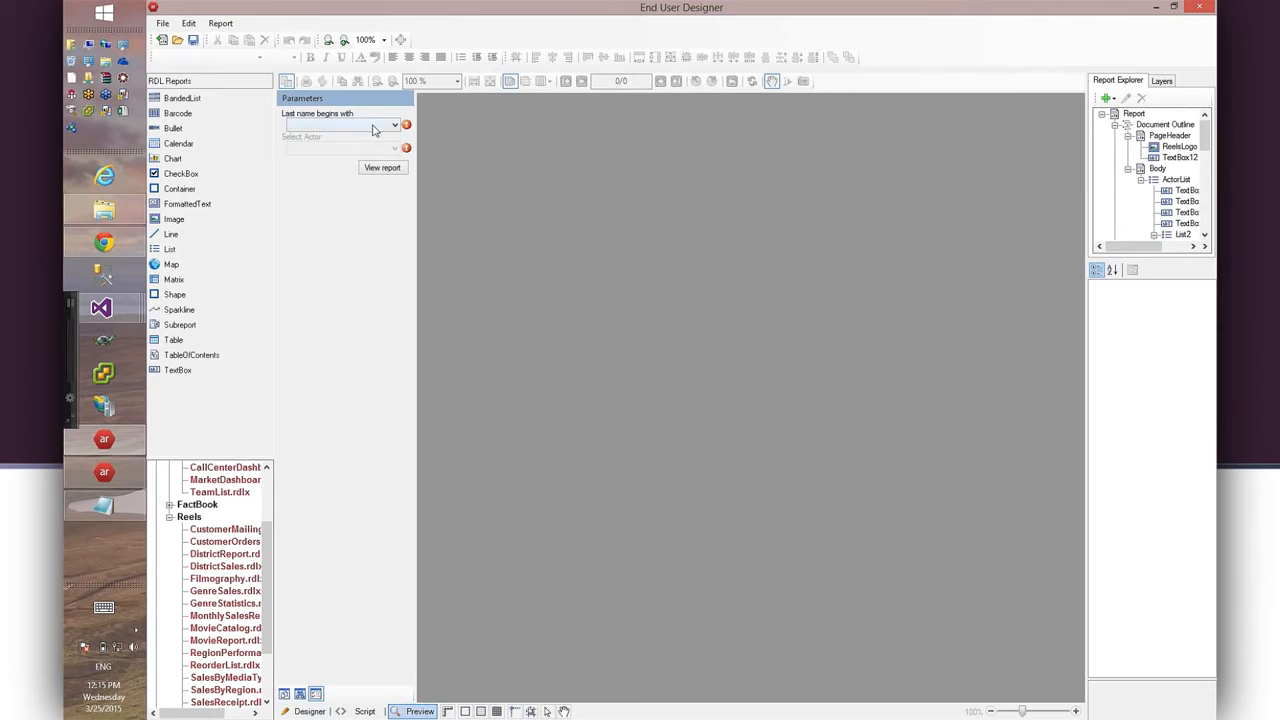
left_click(372, 126)
left_click(357, 147)
left_click(345, 148)
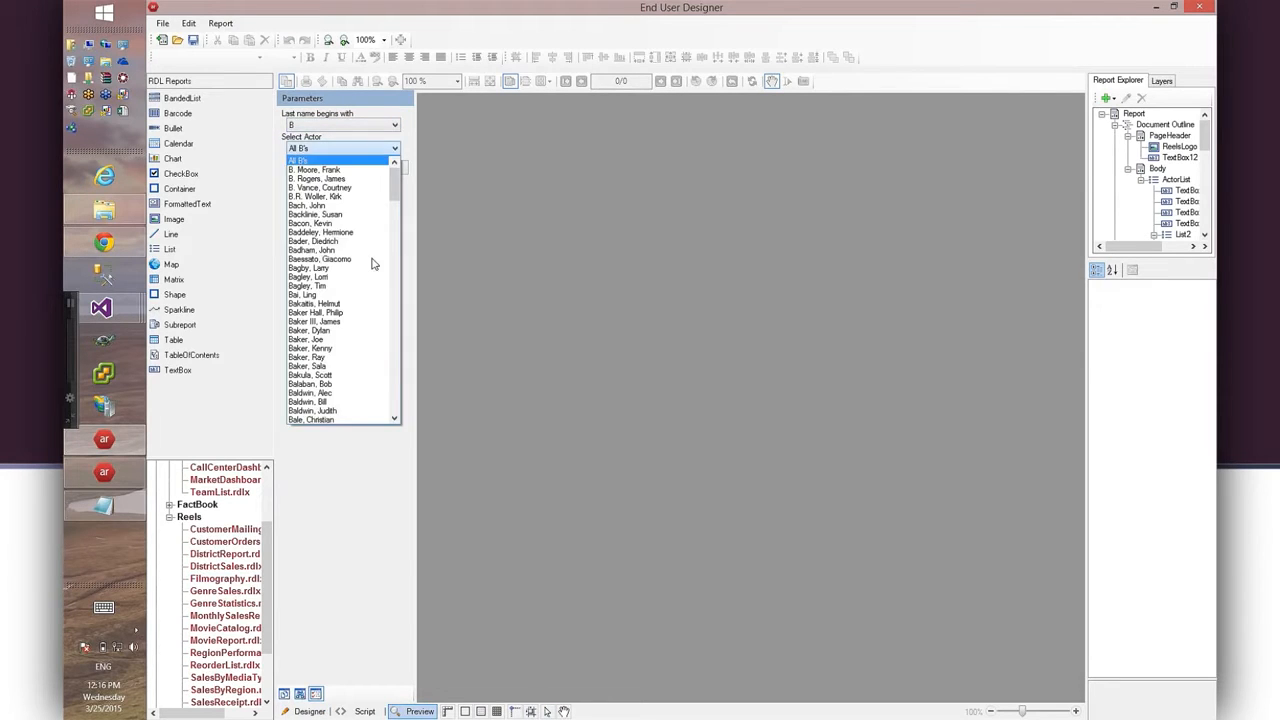
left_click(349, 266)
Set the last-name parameter to D, select the third named actor in the list, and view the filmography report.
left_click(343, 125)
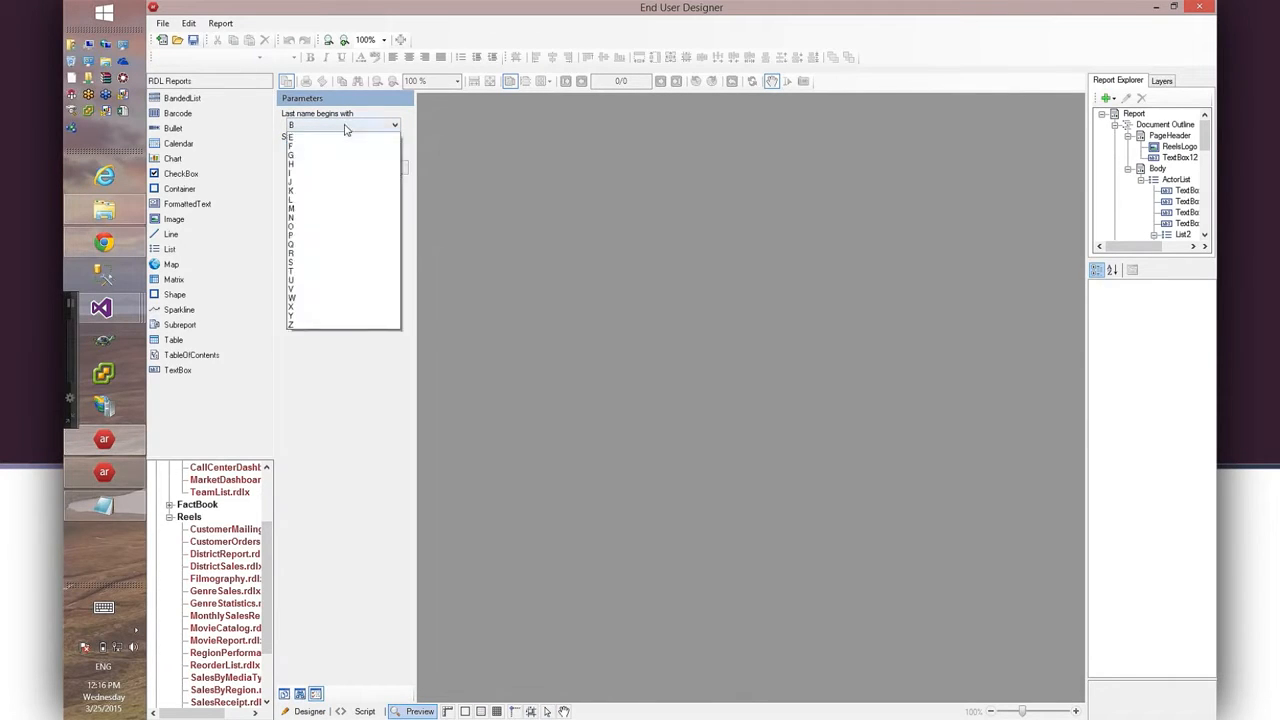
left_click(334, 172)
left_click(348, 150)
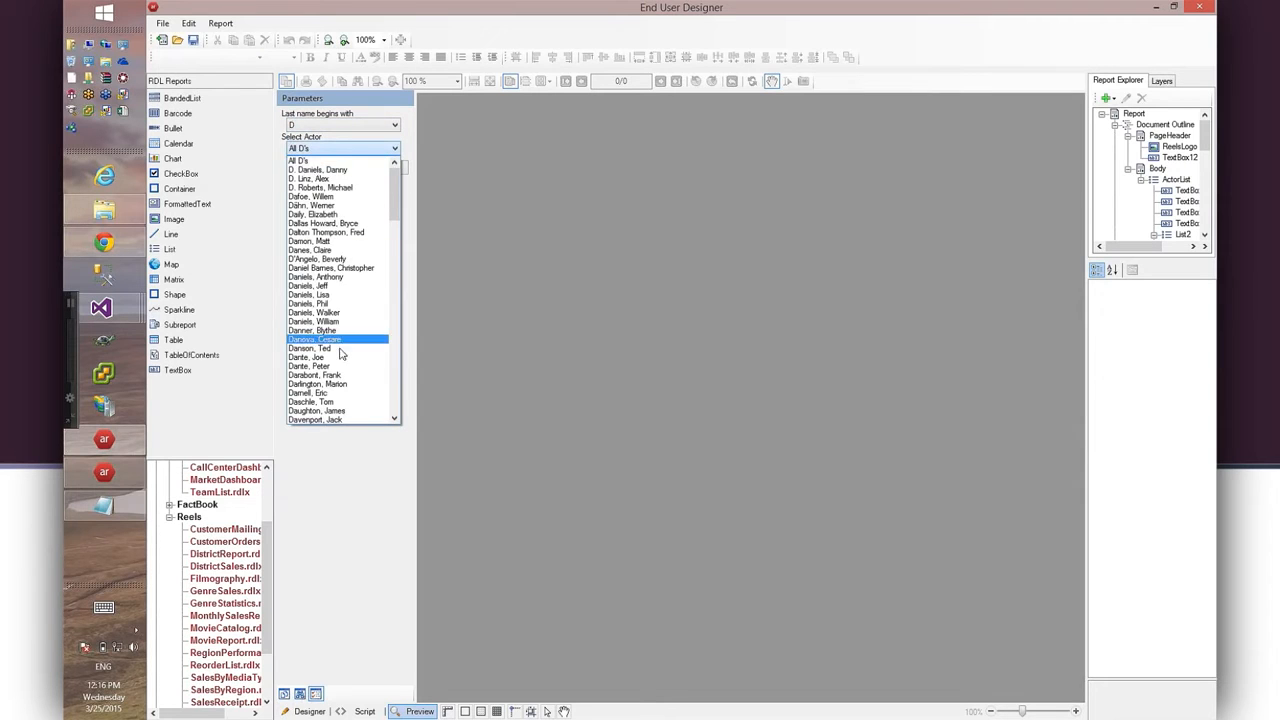
left_click(313, 188)
left_click(381, 167)
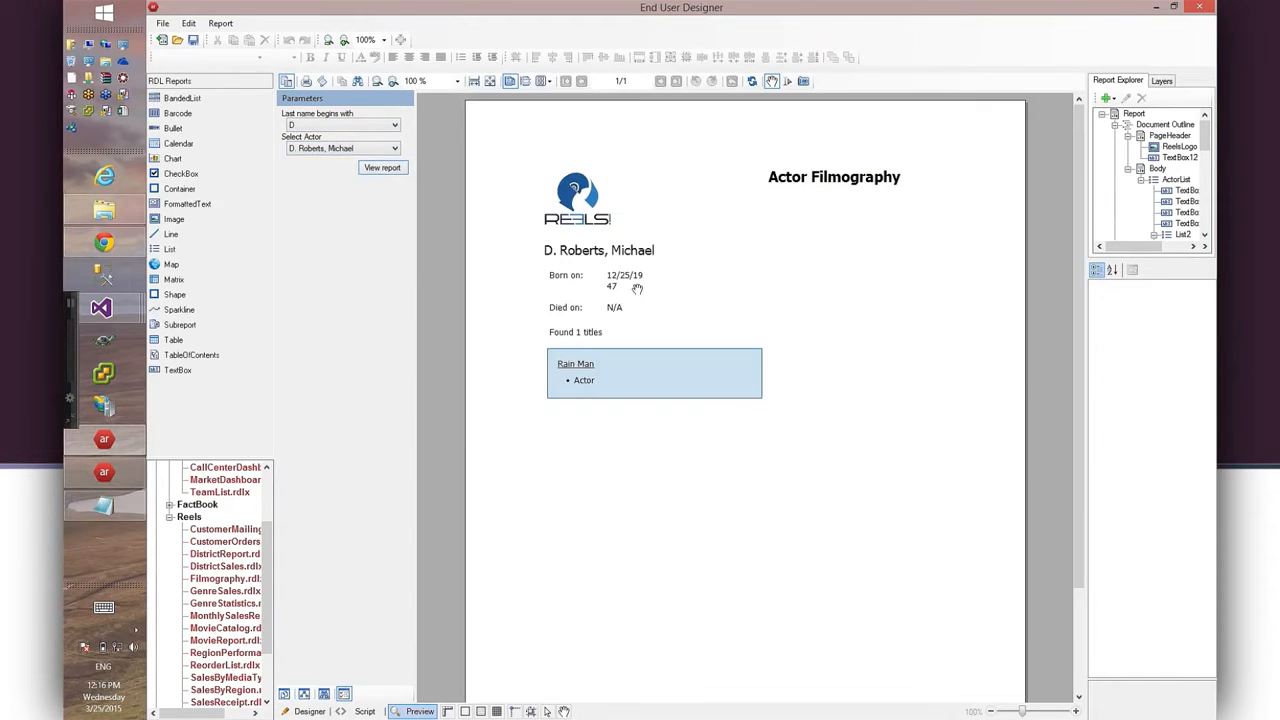
Drill through Rain Man to the eighth listed actor's filmography, go back, and return the report to design view.
left_click(575, 365)
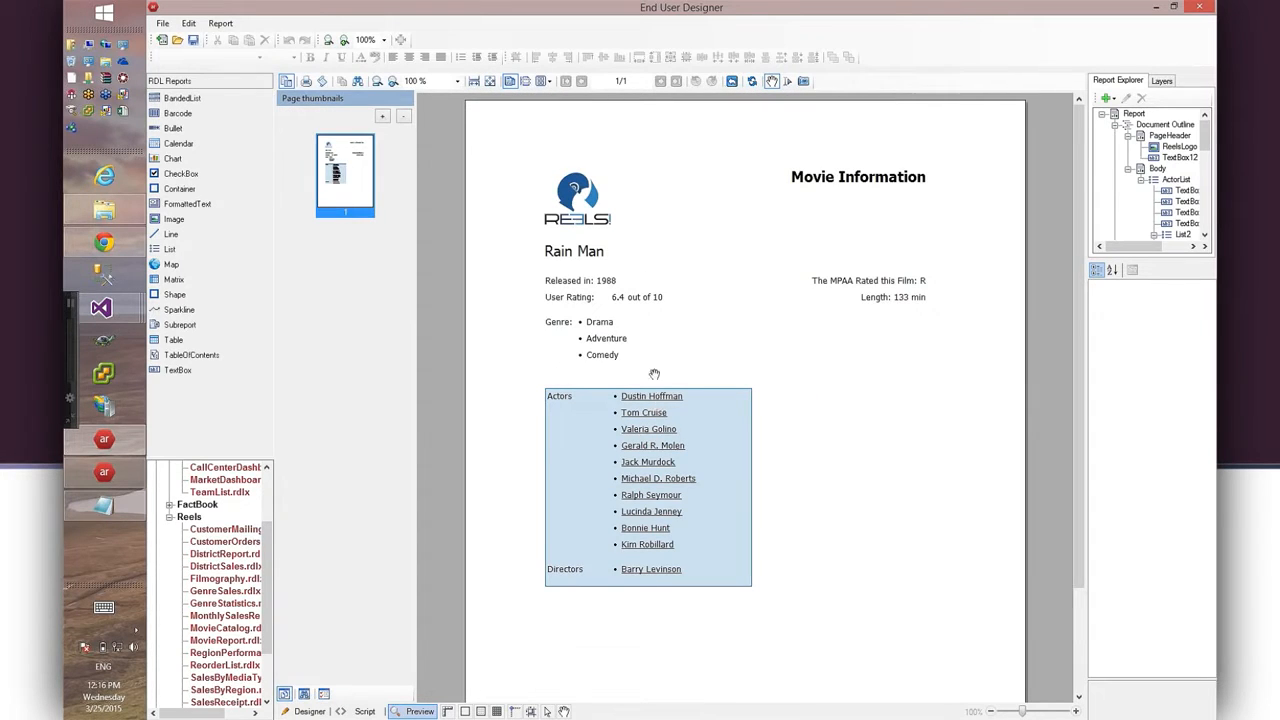
left_click(660, 514)
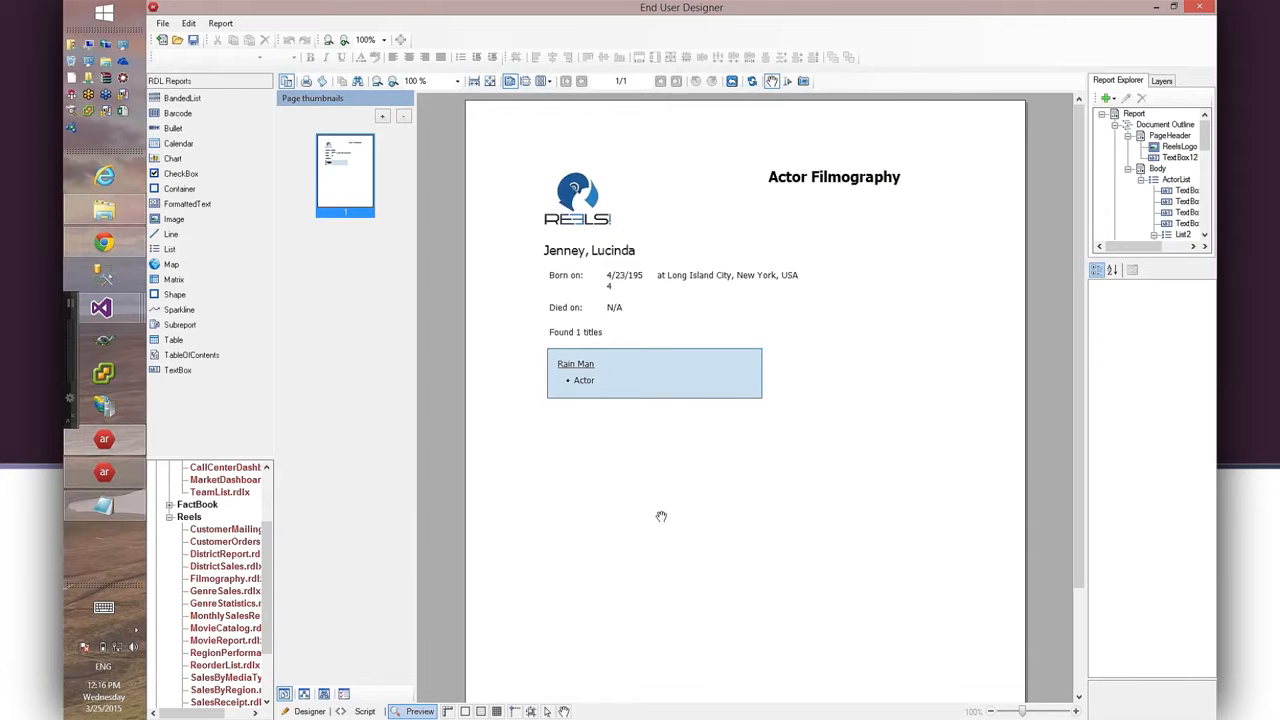
left_click(735, 84)
left_click(320, 711)
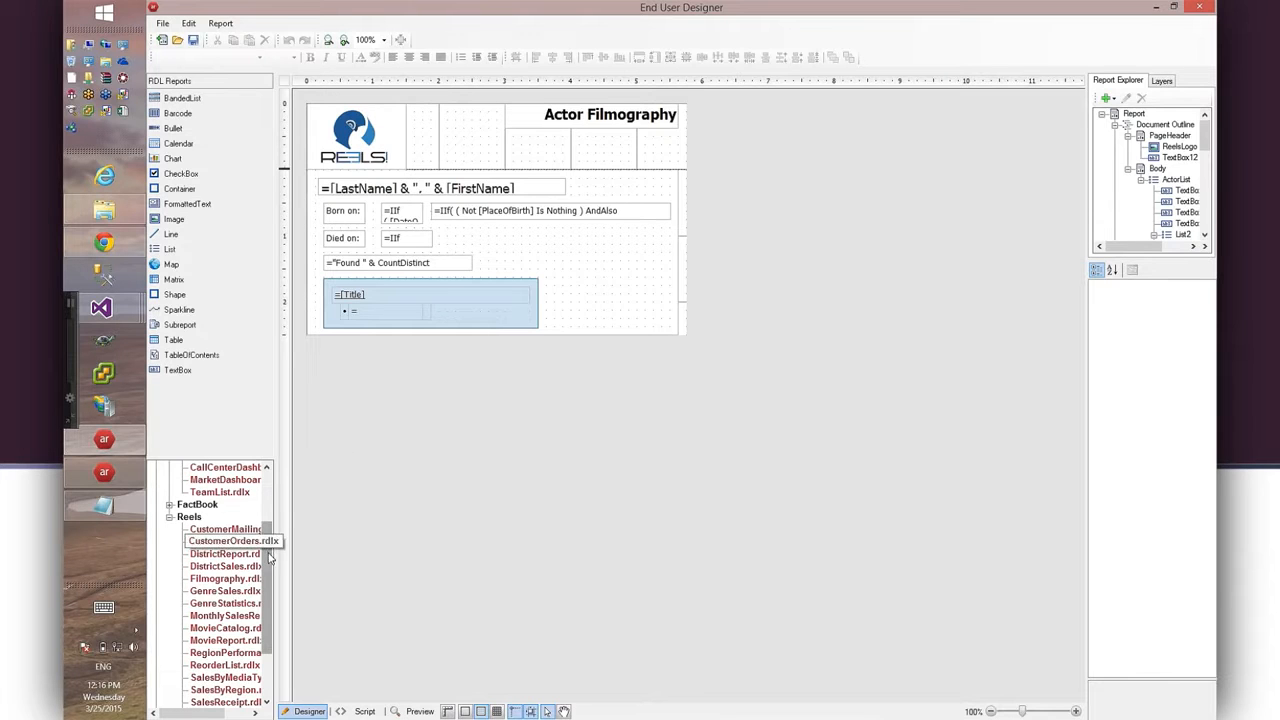
Switch to Chrome, look at the ActiveReports Live Demos page, and return to the ActiveReports 9 online demo.
scroll(270, 558, "down", 3)
scroll(264, 505, "up", 5)
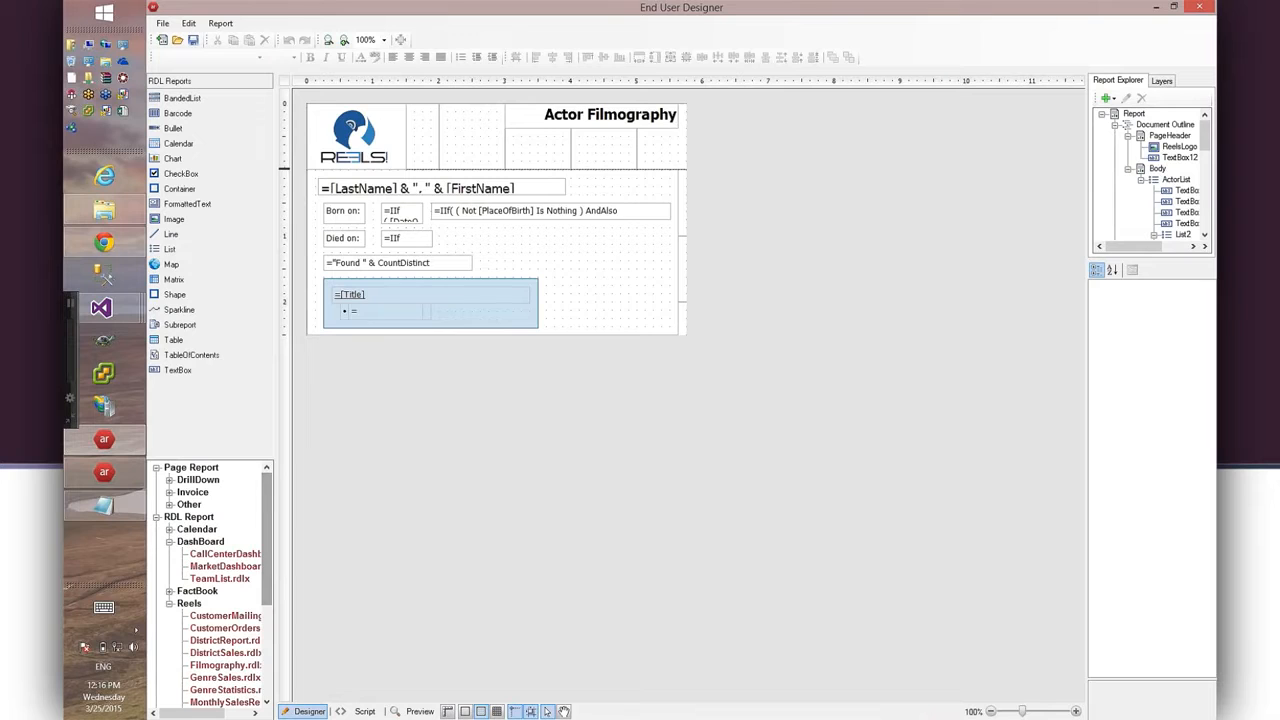
left_click(104, 243)
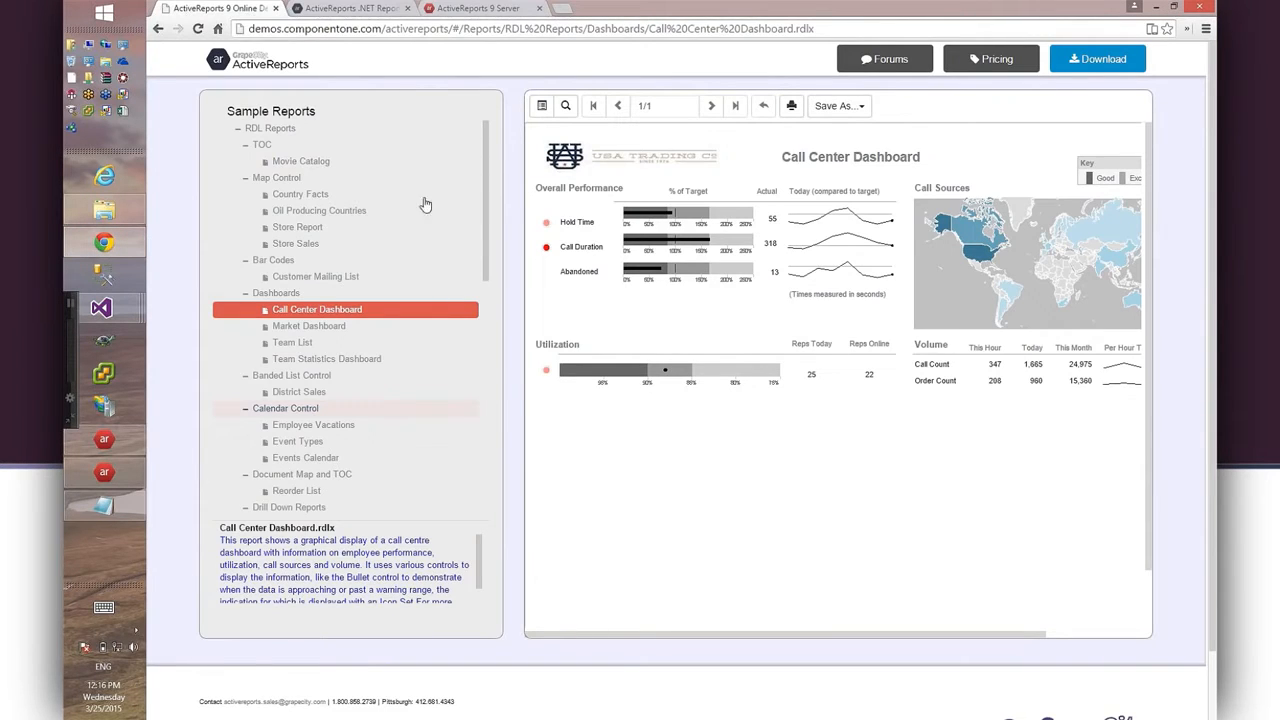
left_click(347, 8)
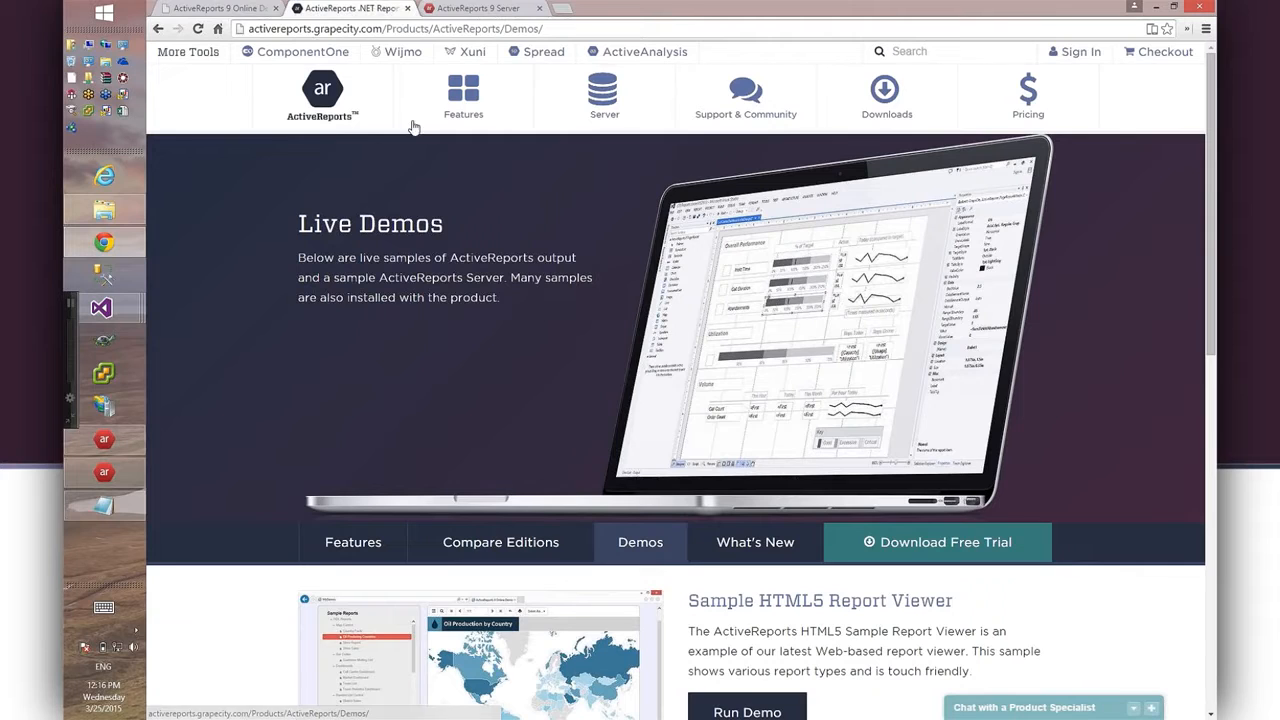
left_click(218, 8)
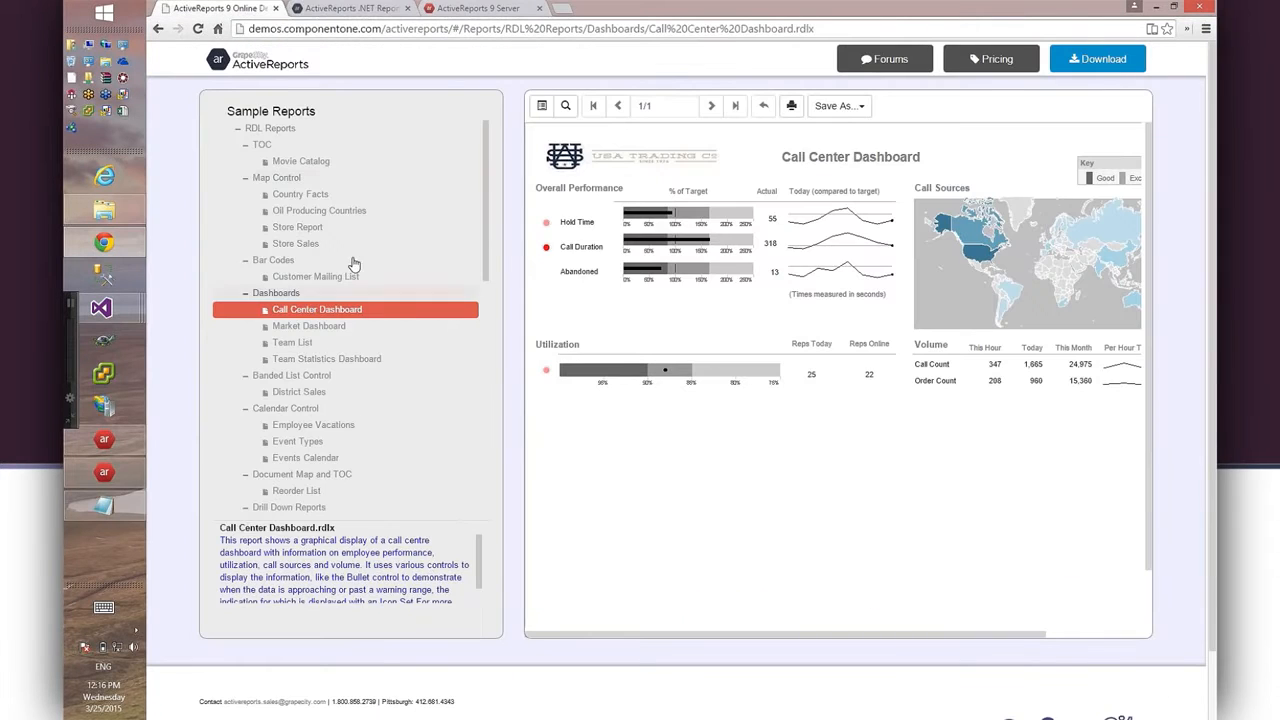
View the Country Facts map report and the Call Center Dashboard in the online demo's HTML5 viewer.
left_click(302, 196)
scroll(303, 205, "down", 1)
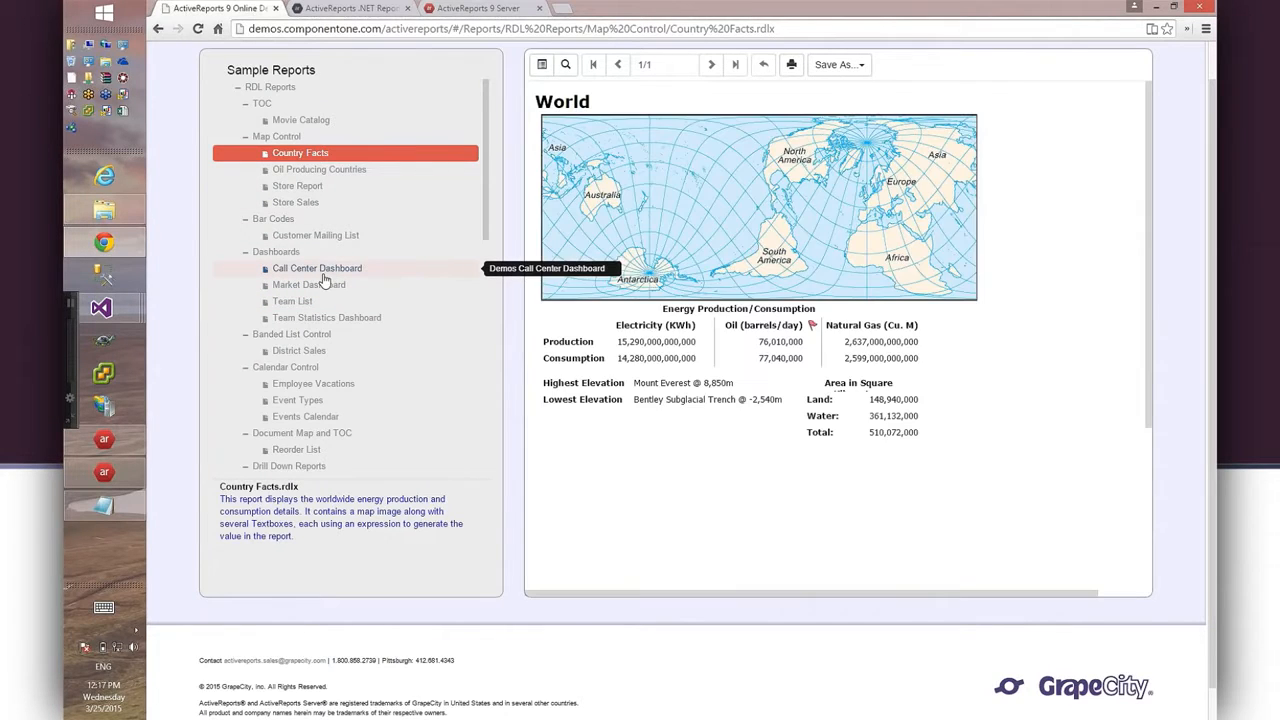
left_click(319, 270)
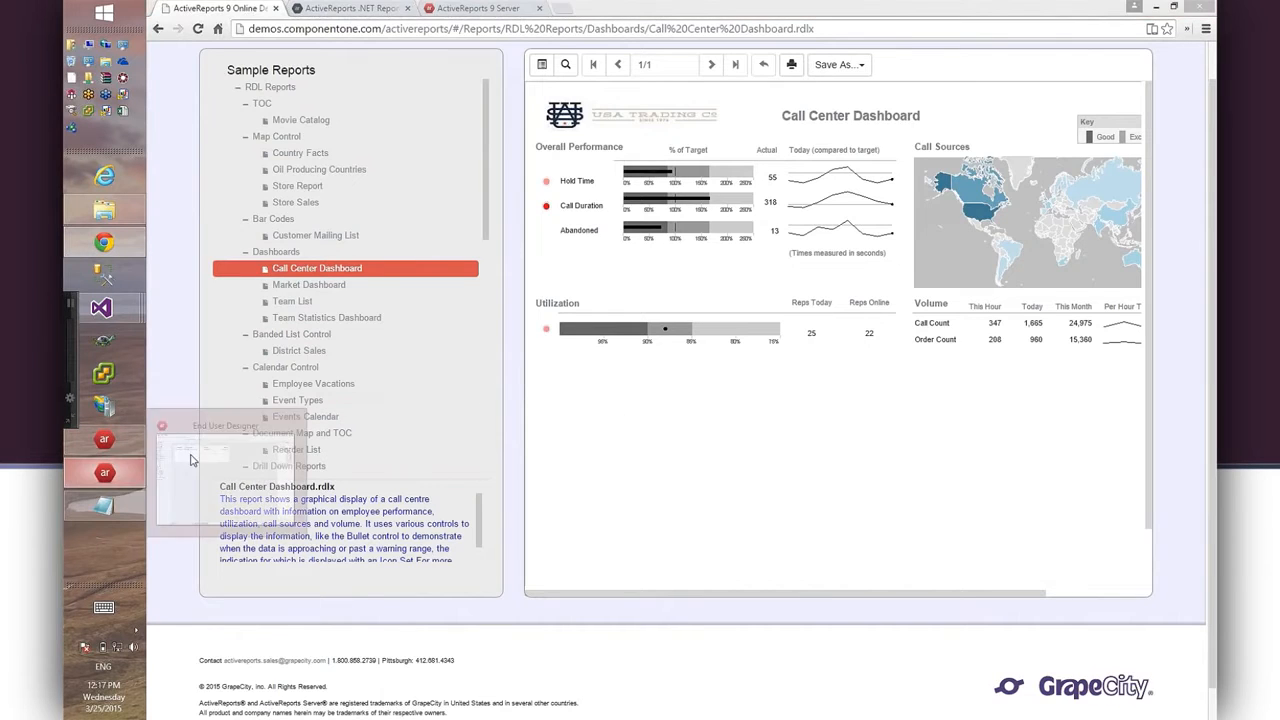
Switch back to the End User Designer windows and close the one showing the Actor Filmography report.
left_click(119, 480)
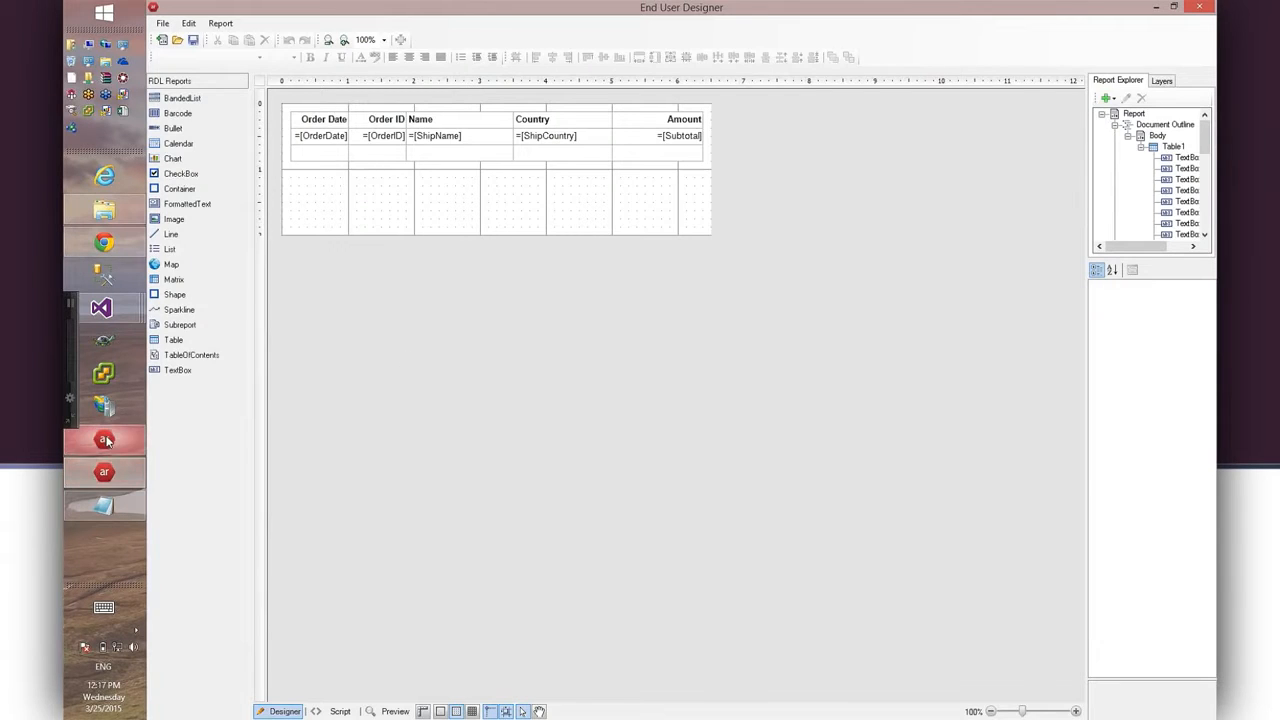
left_click(108, 440)
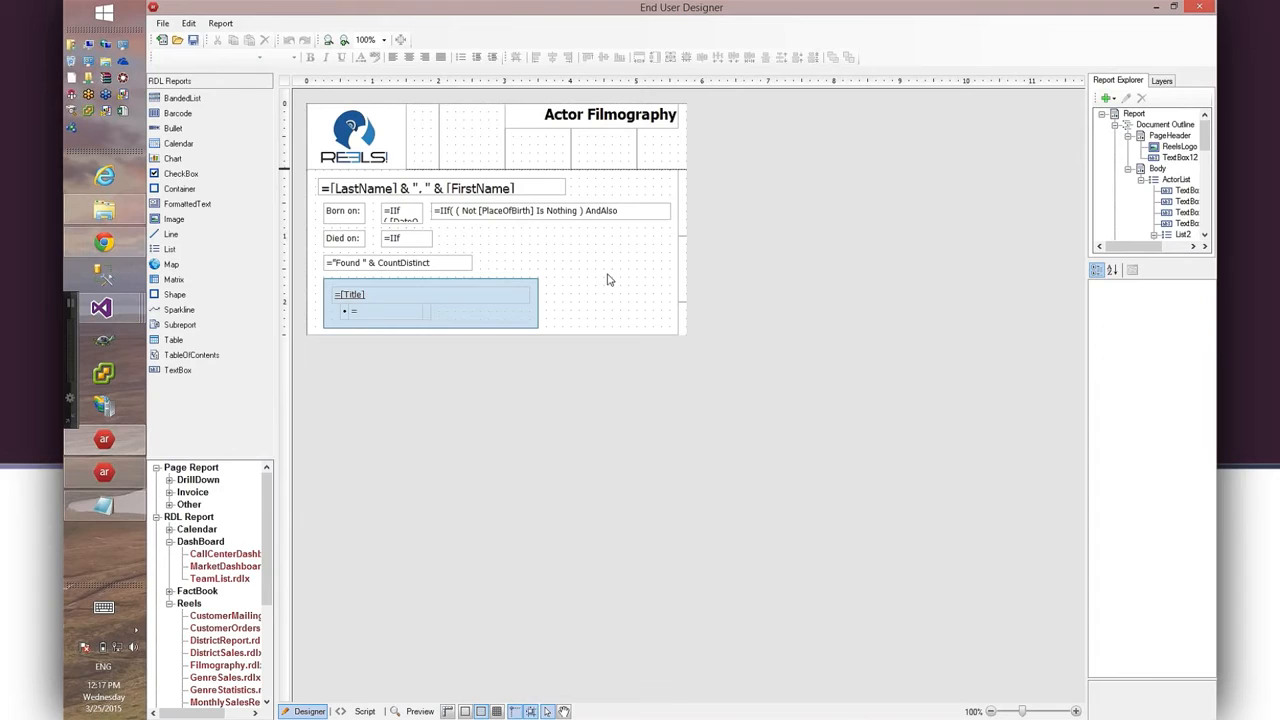
left_click(1195, 8)
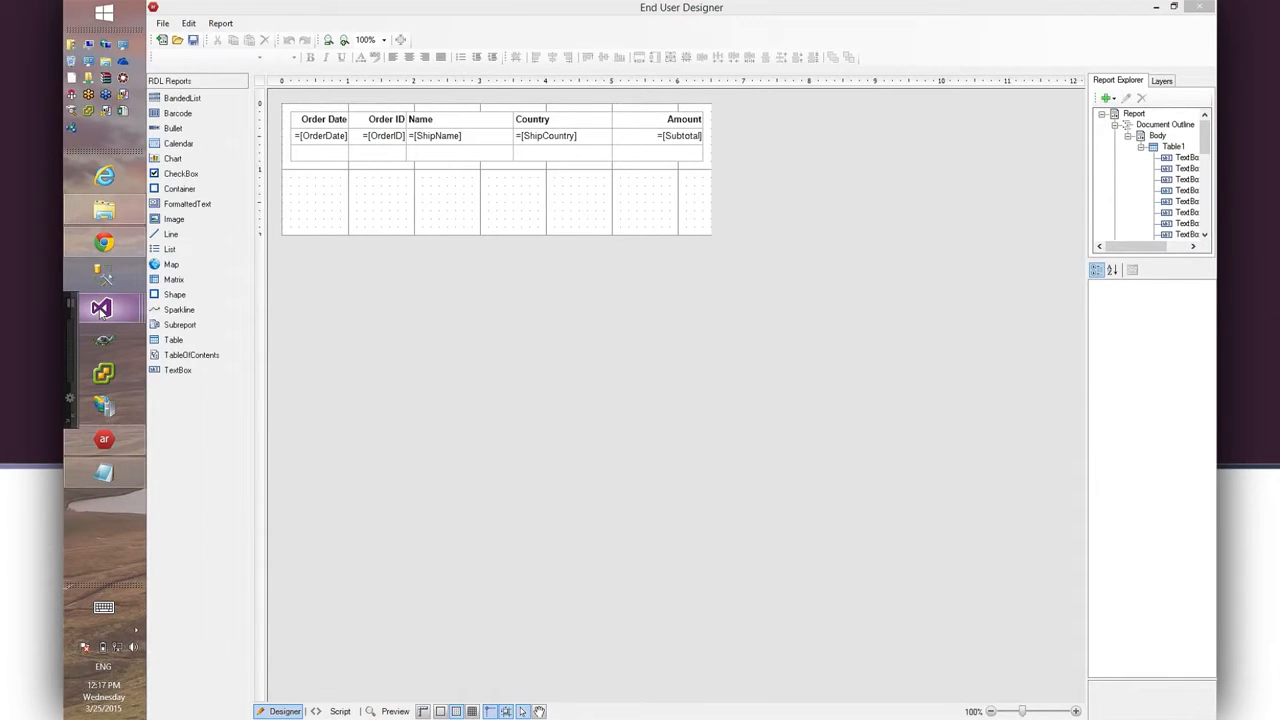
Switch to the ReportsGalleryVS2013 project in Visual Studio and look through the ReportsForm.cs code.
mouse_move(101, 312)
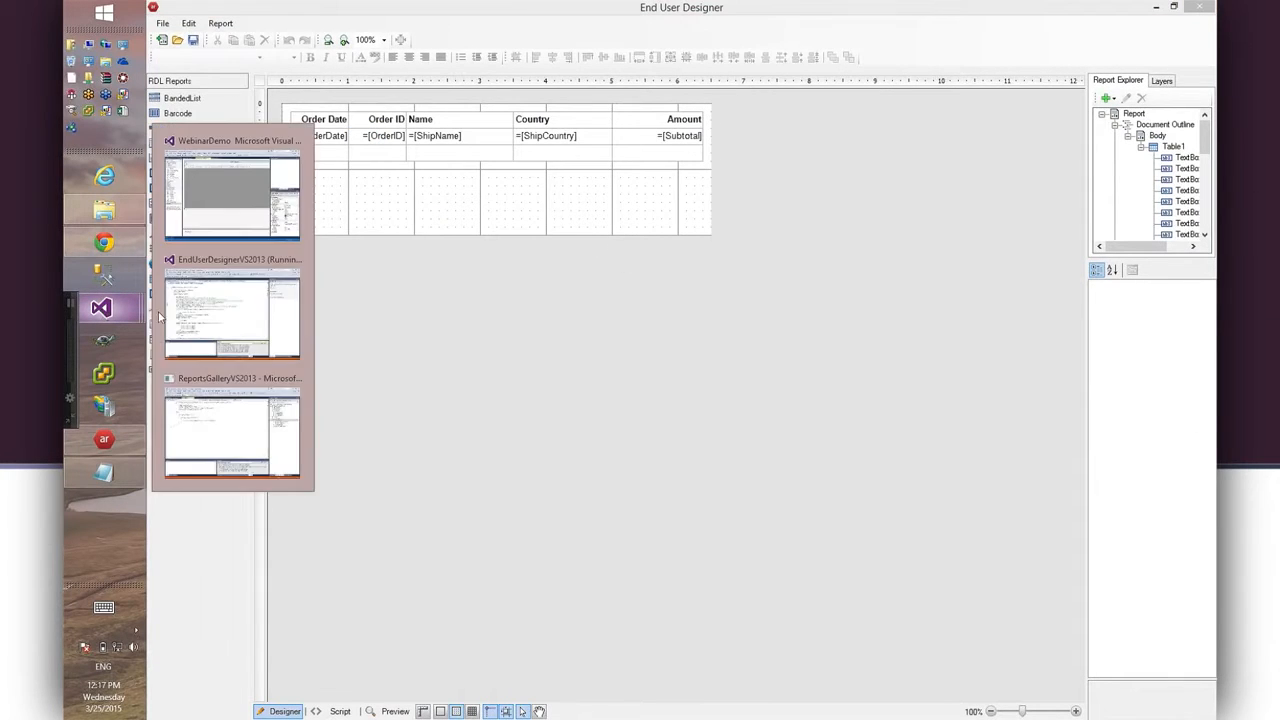
left_click(216, 410)
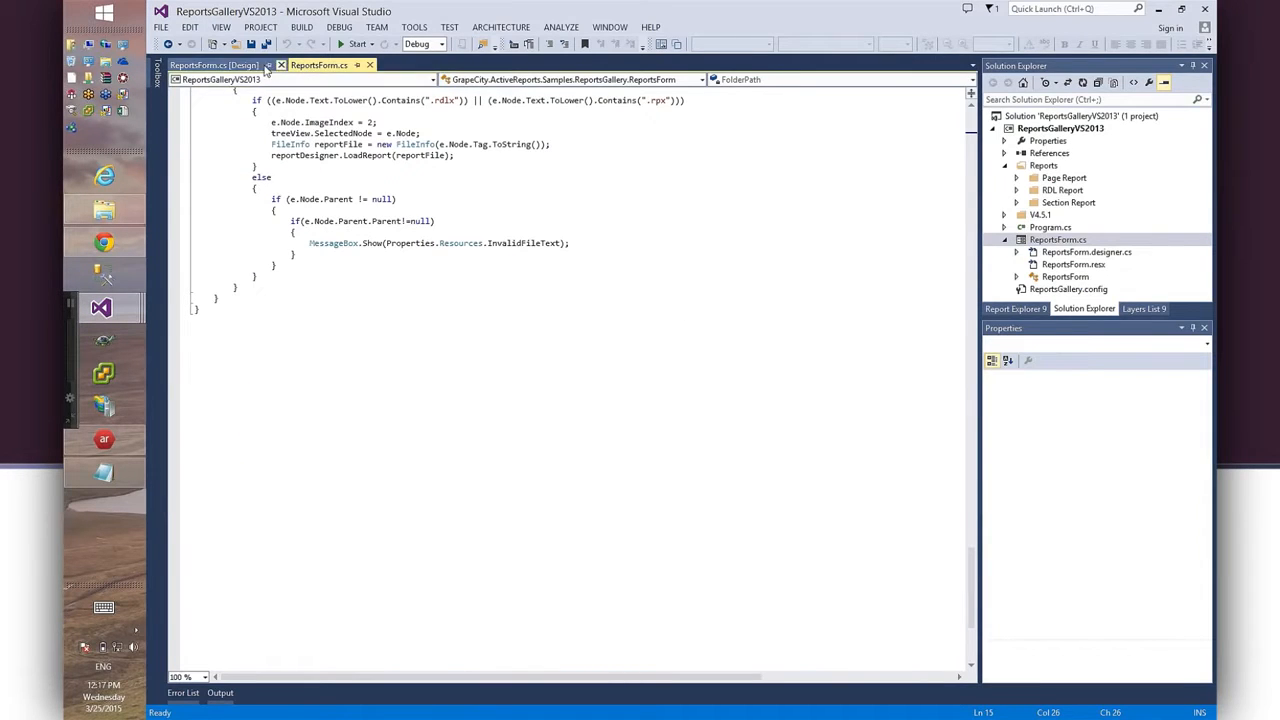
scroll(461, 294, "up", 10)
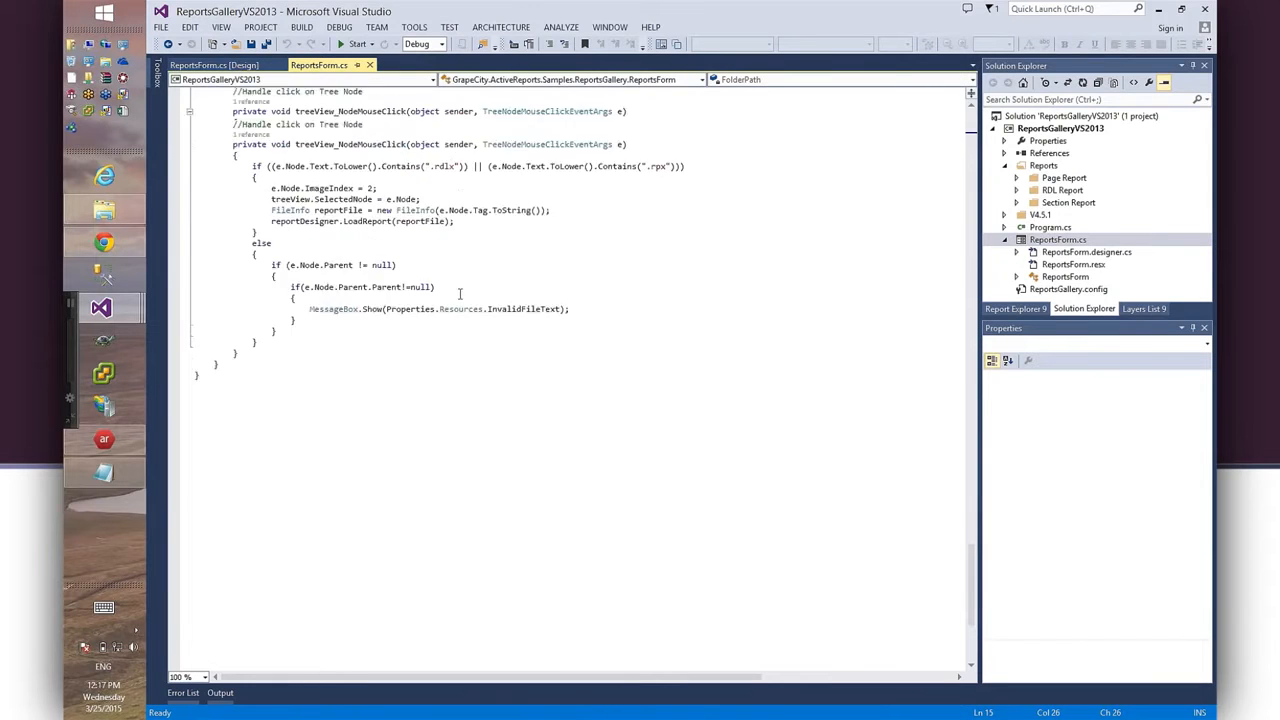
scroll(461, 294, "up", 17)
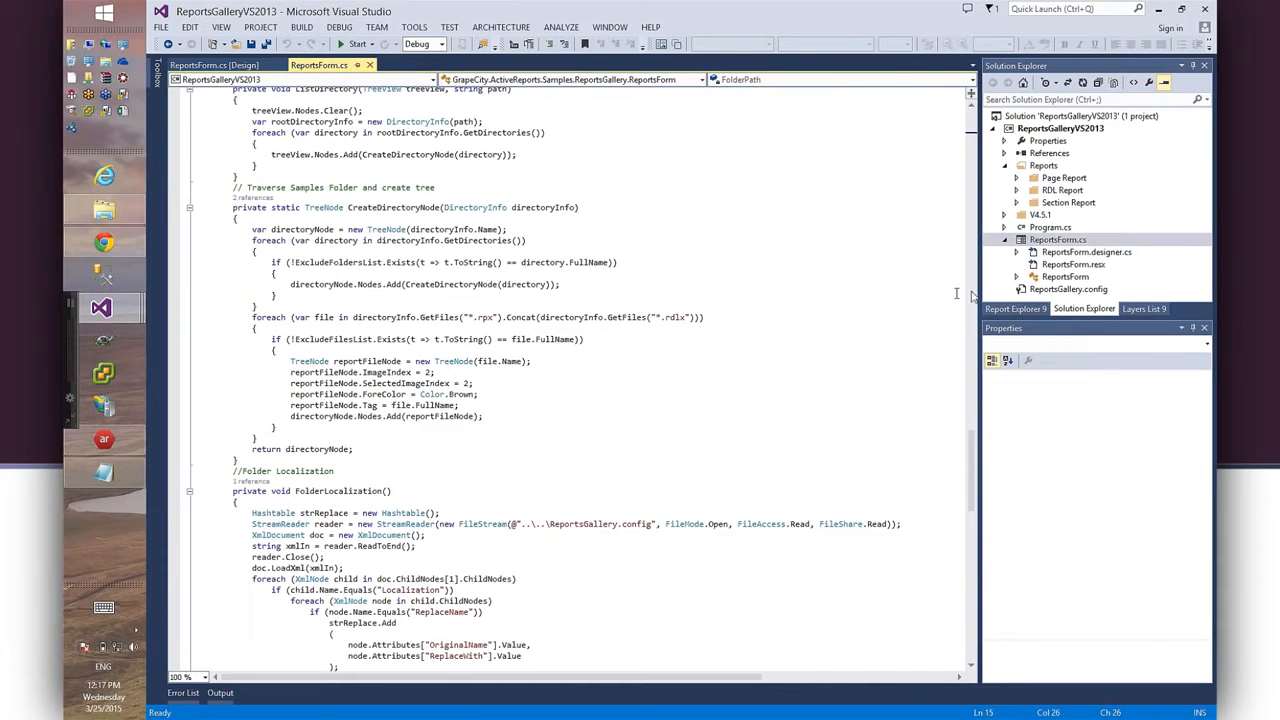
View the ReportsForm design with its embedded report designer, and check the Visual Studio toolbox.
left_click(1070, 264)
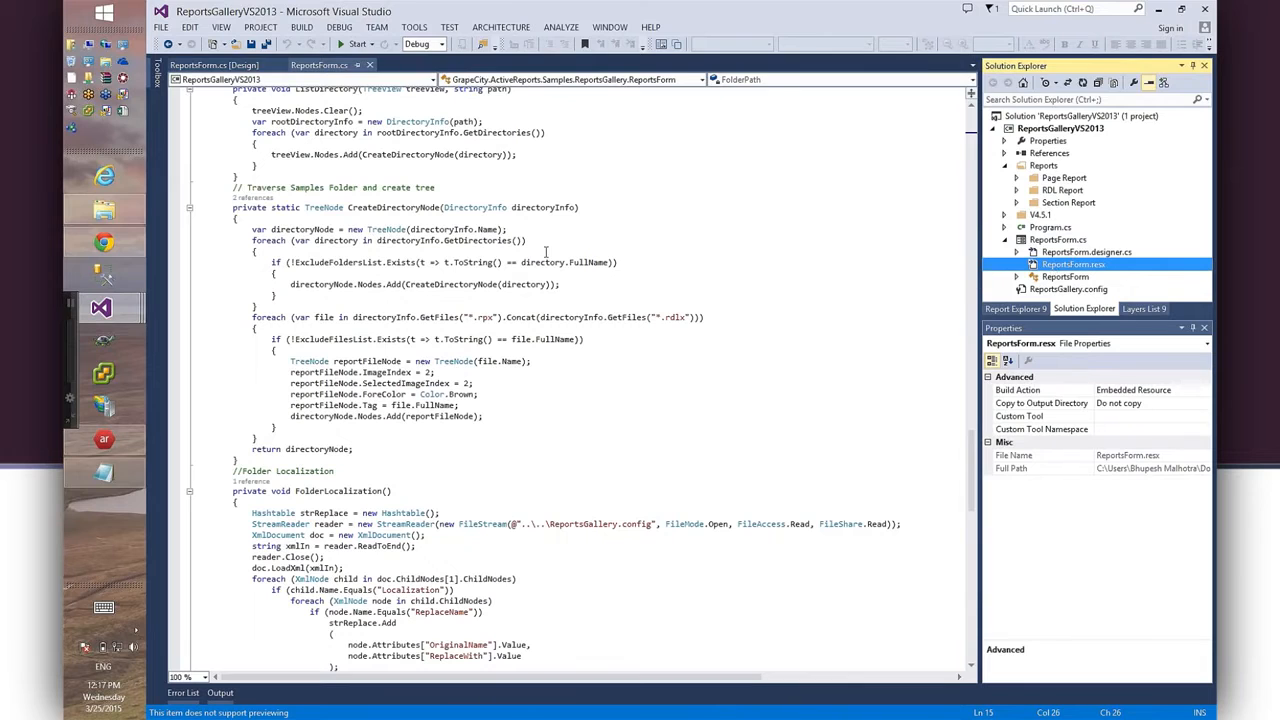
left_click(214, 65)
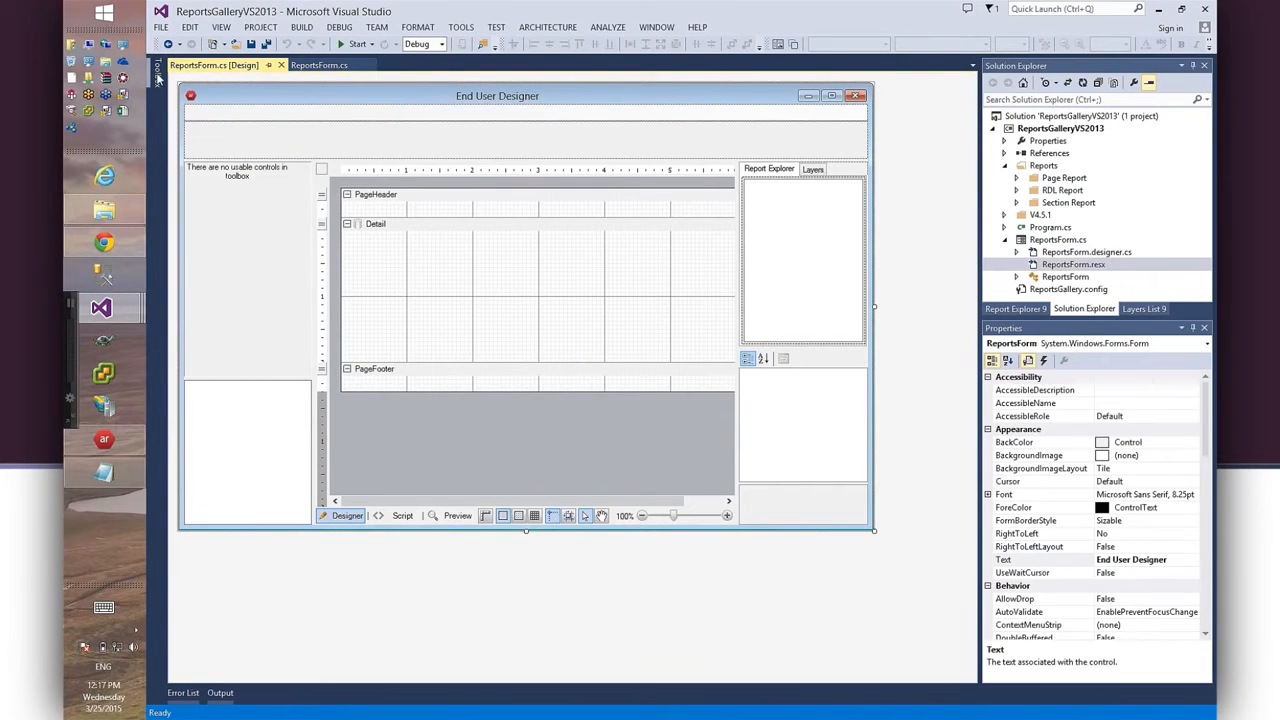
left_click(156, 72)
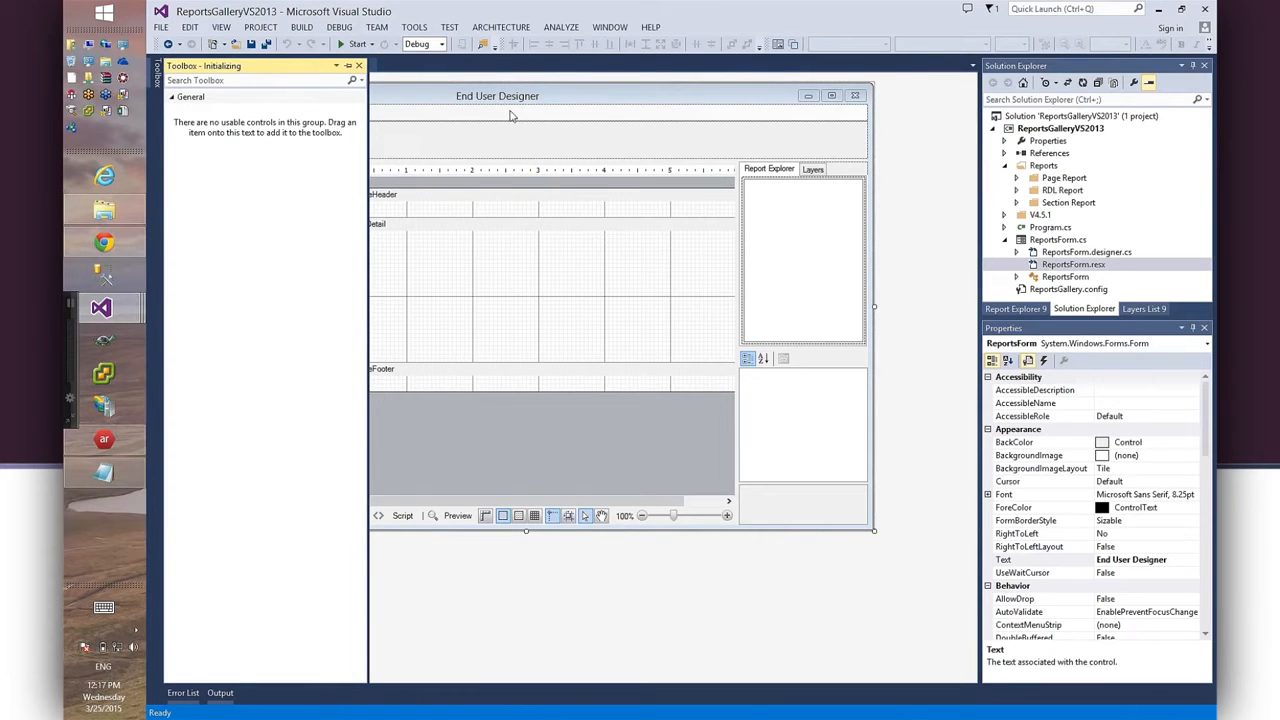
left_click(488, 262)
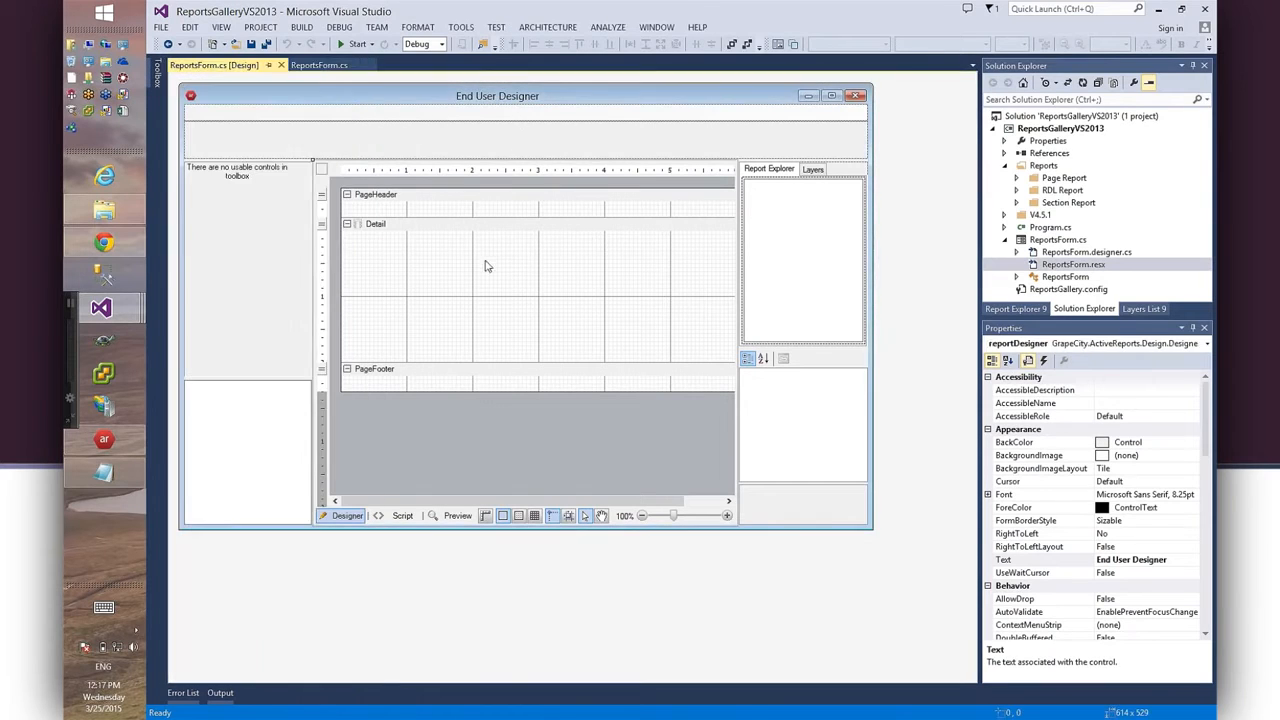
left_click(424, 100)
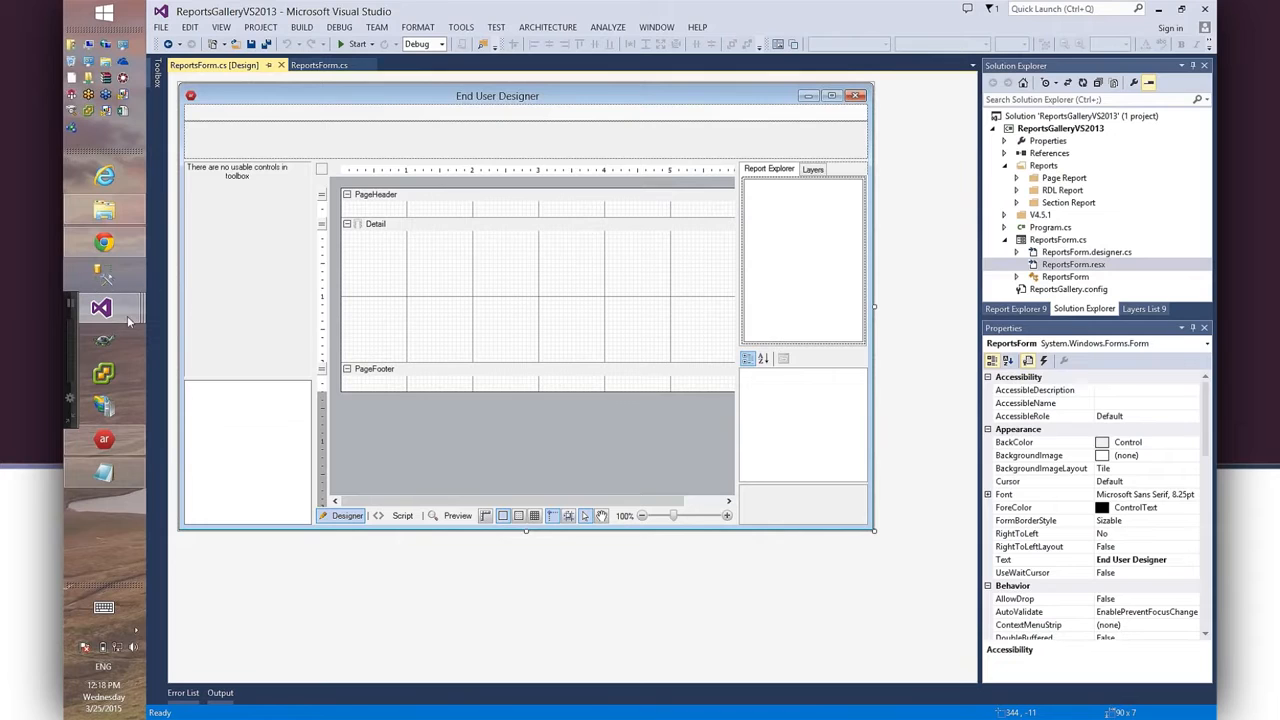
Switch to the WebinarDemo project and look at its project files and the viewer control on the ReportViewer form.
mouse_move(143, 313)
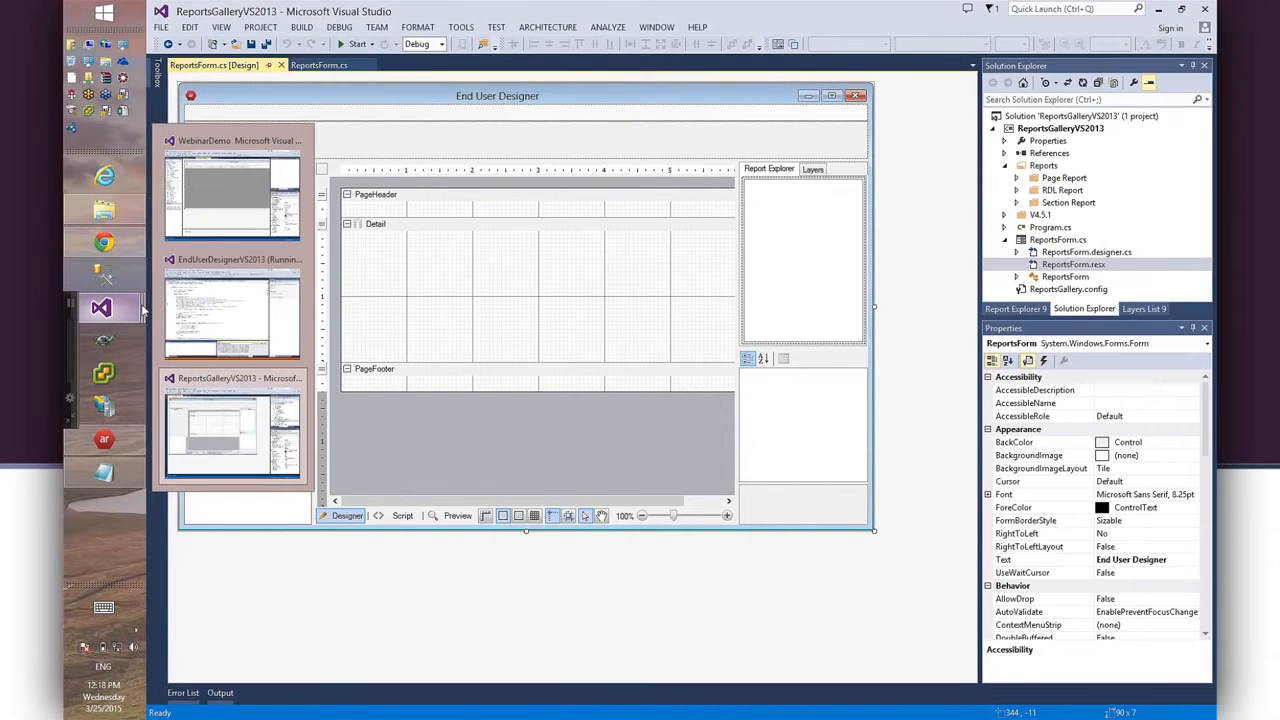
left_click(209, 185)
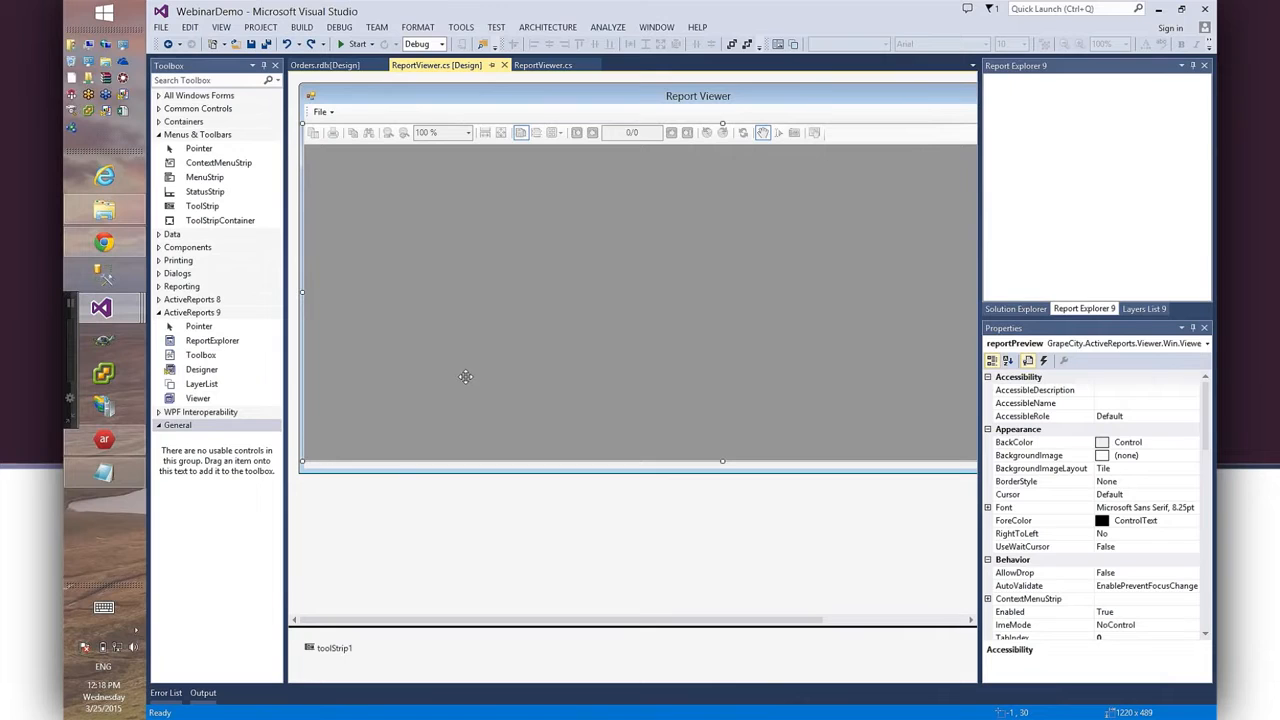
left_click(1014, 309)
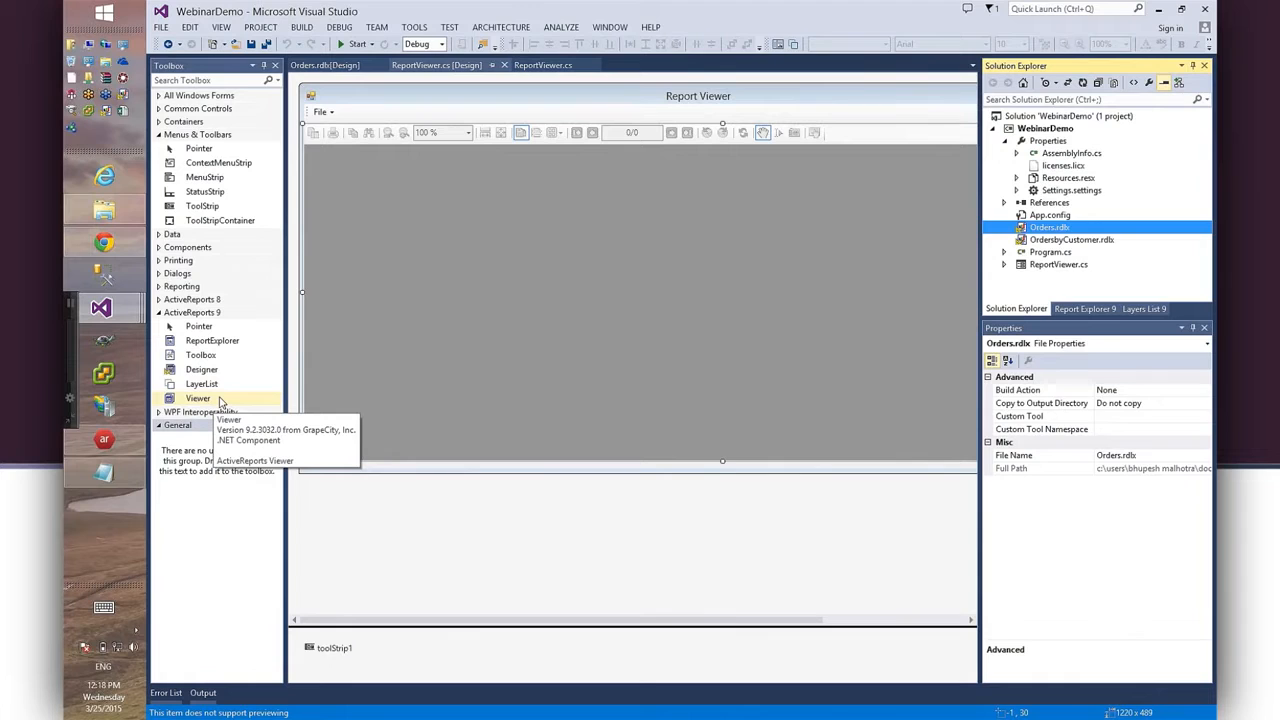
left_click(509, 309)
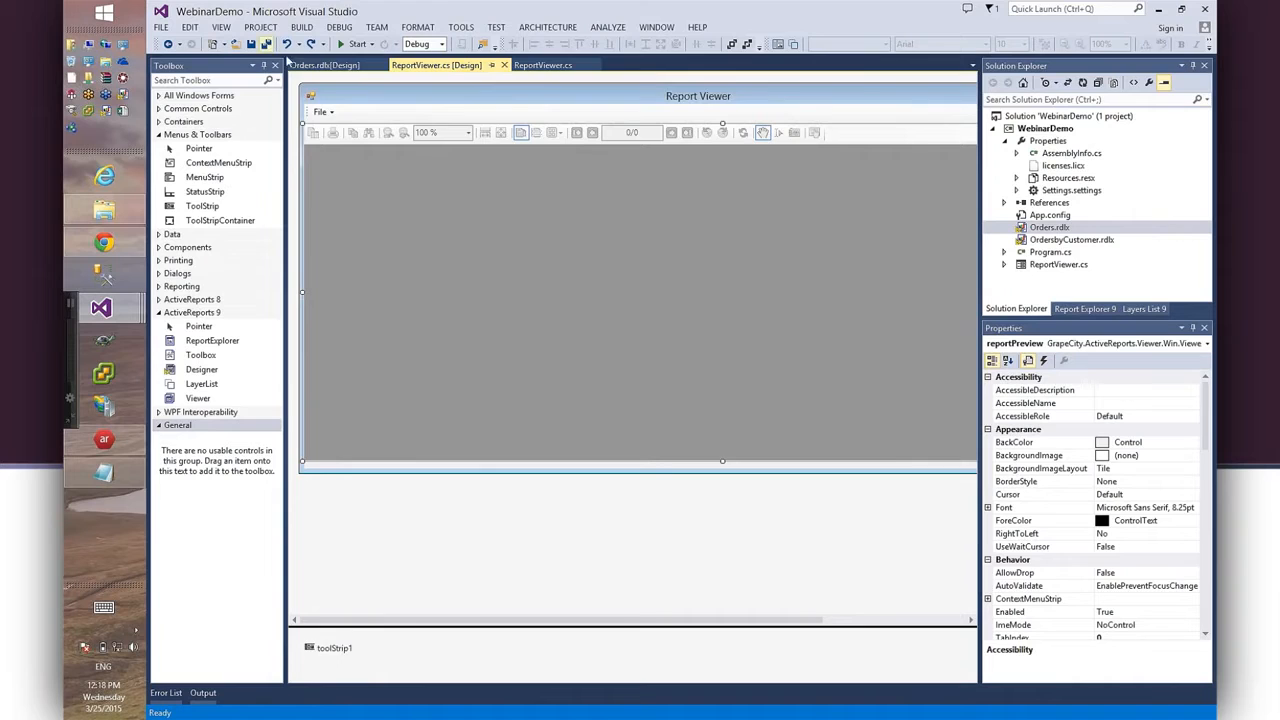
Preview the Orders.rdlx report and return to the ReportViewer form design.
left_click(314, 67)
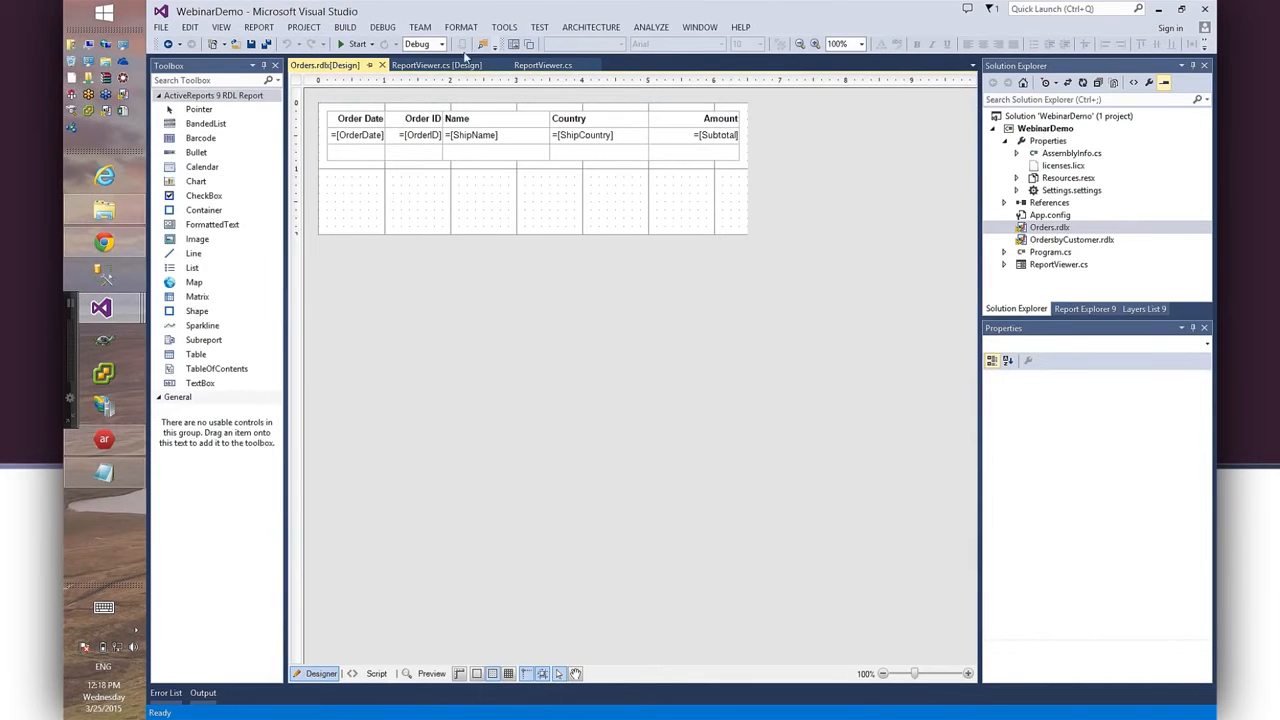
left_click(430, 674)
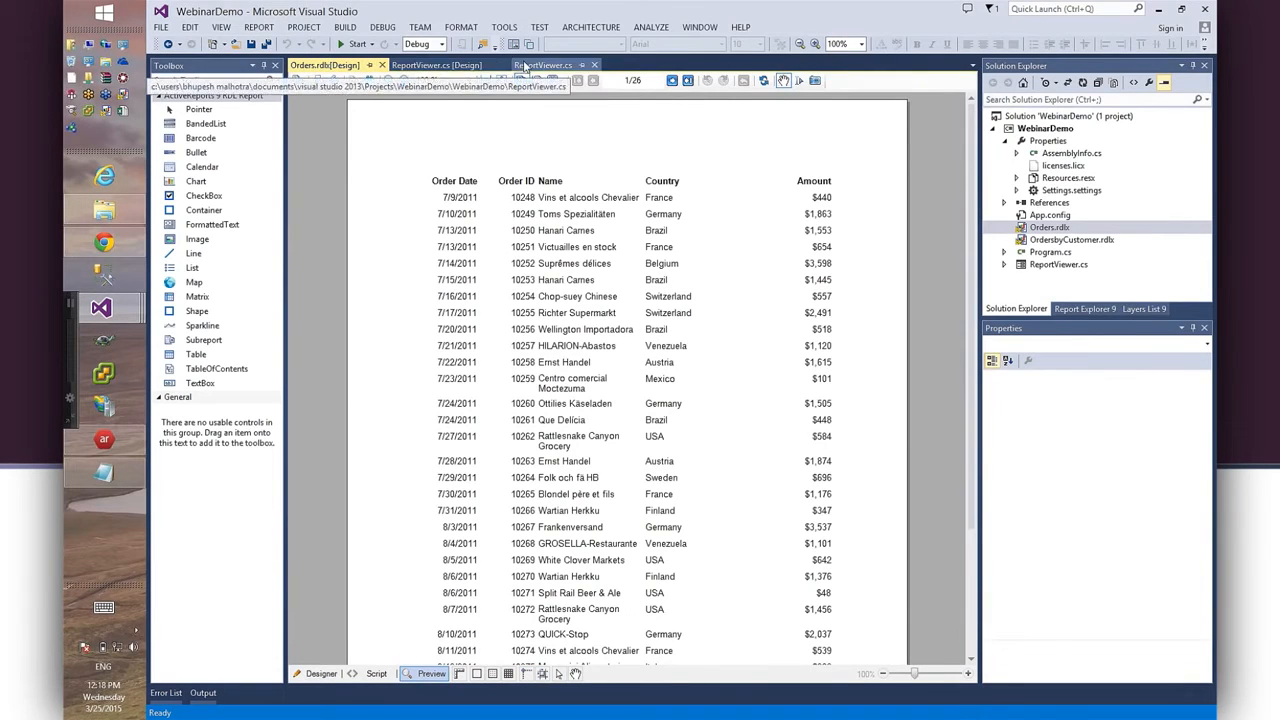
left_click(437, 65)
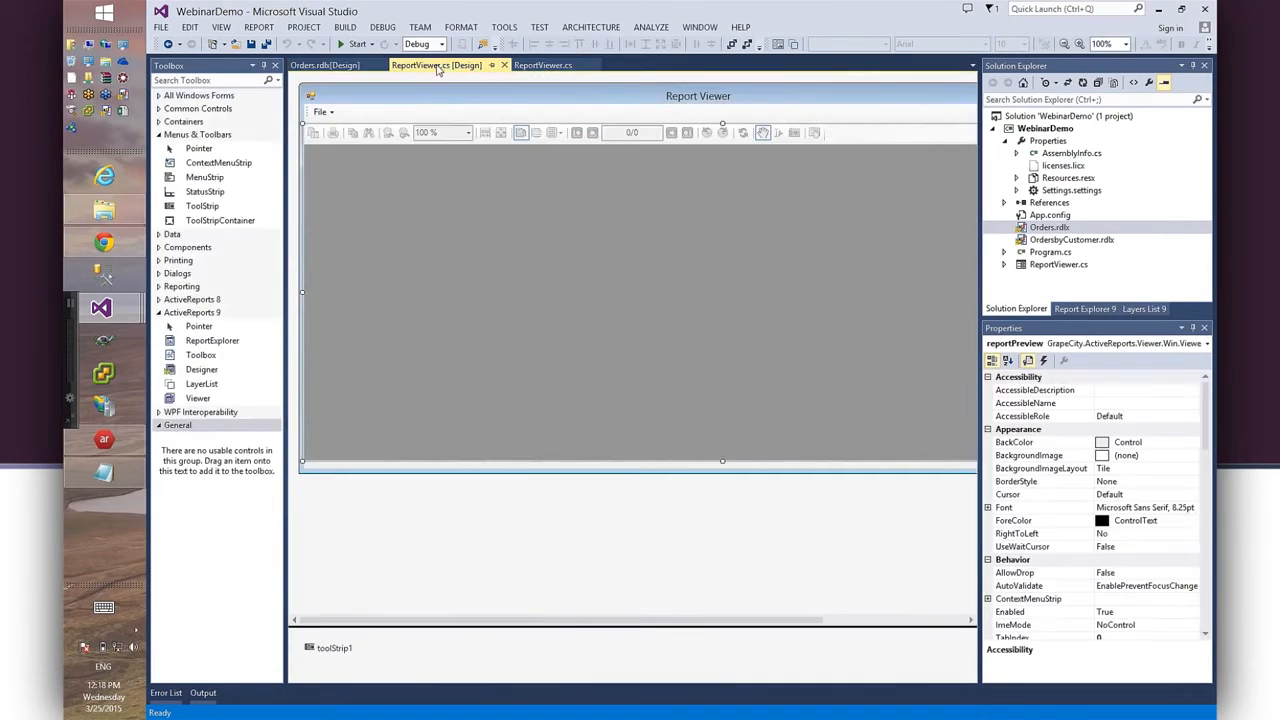
Open the click-handler code for the Orders item in the Reports submenu of the form's File menu.
left_click(320, 112)
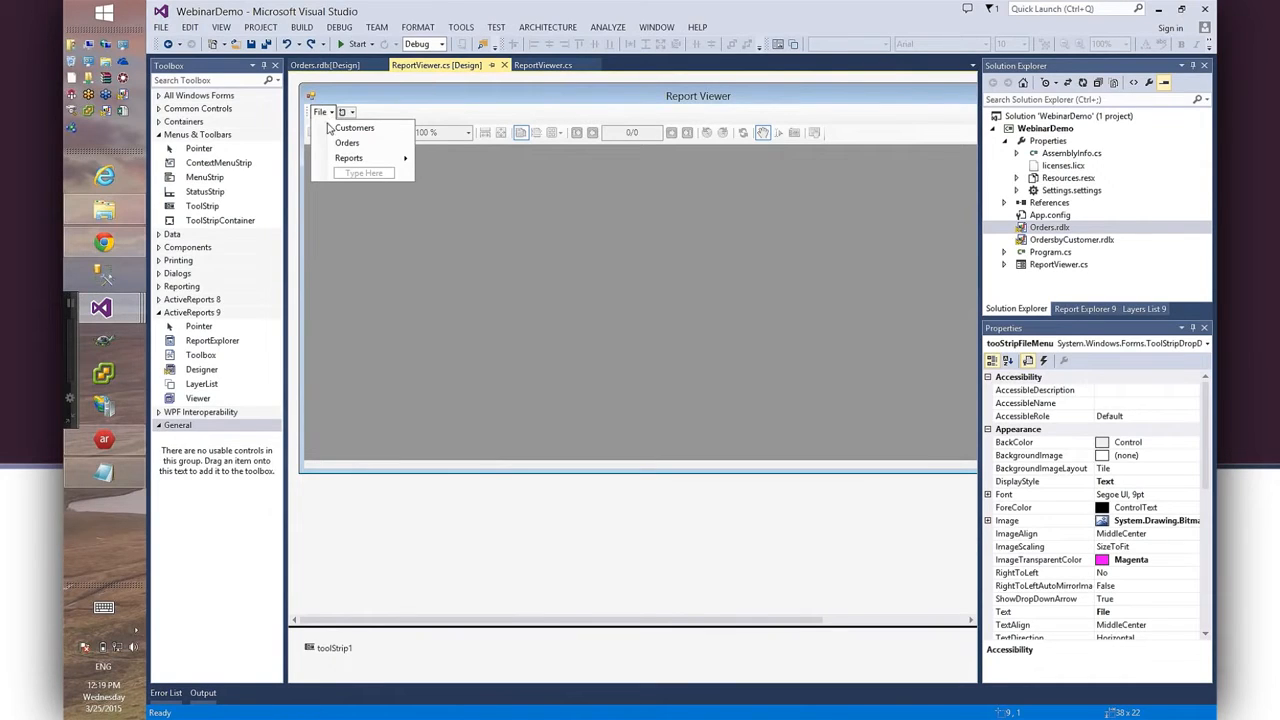
left_click(362, 160)
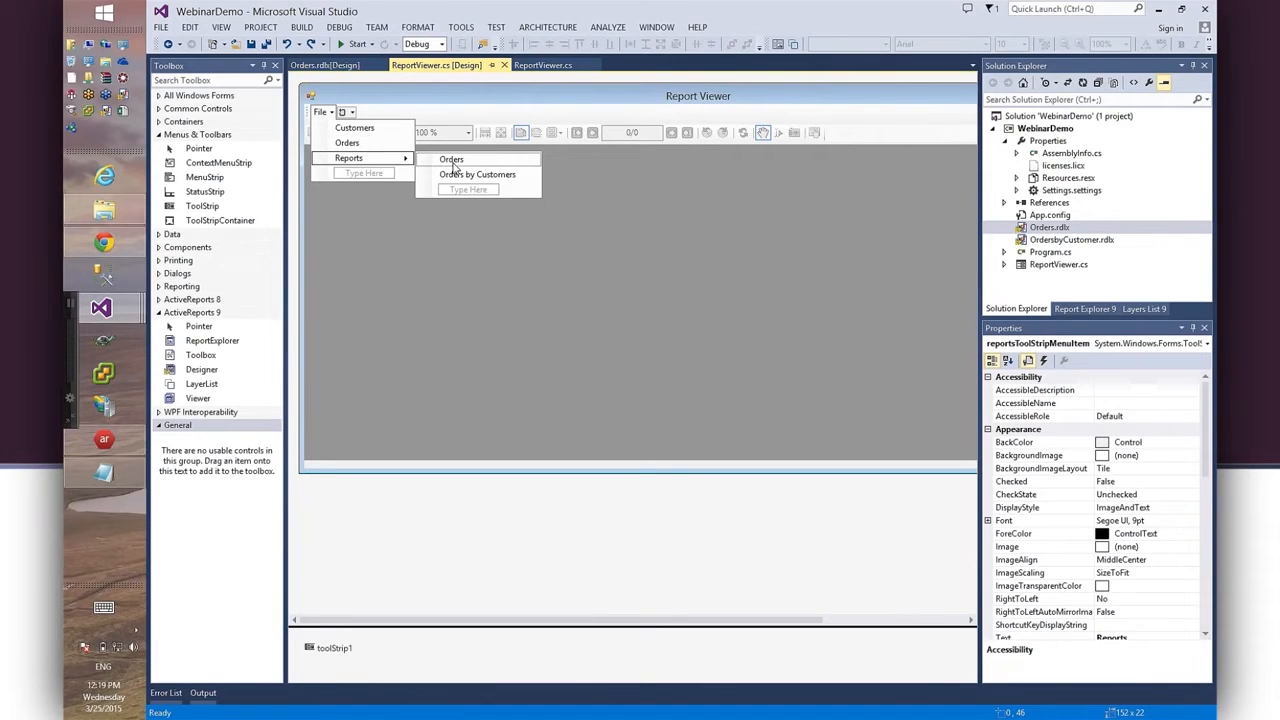
double_click(453, 162)
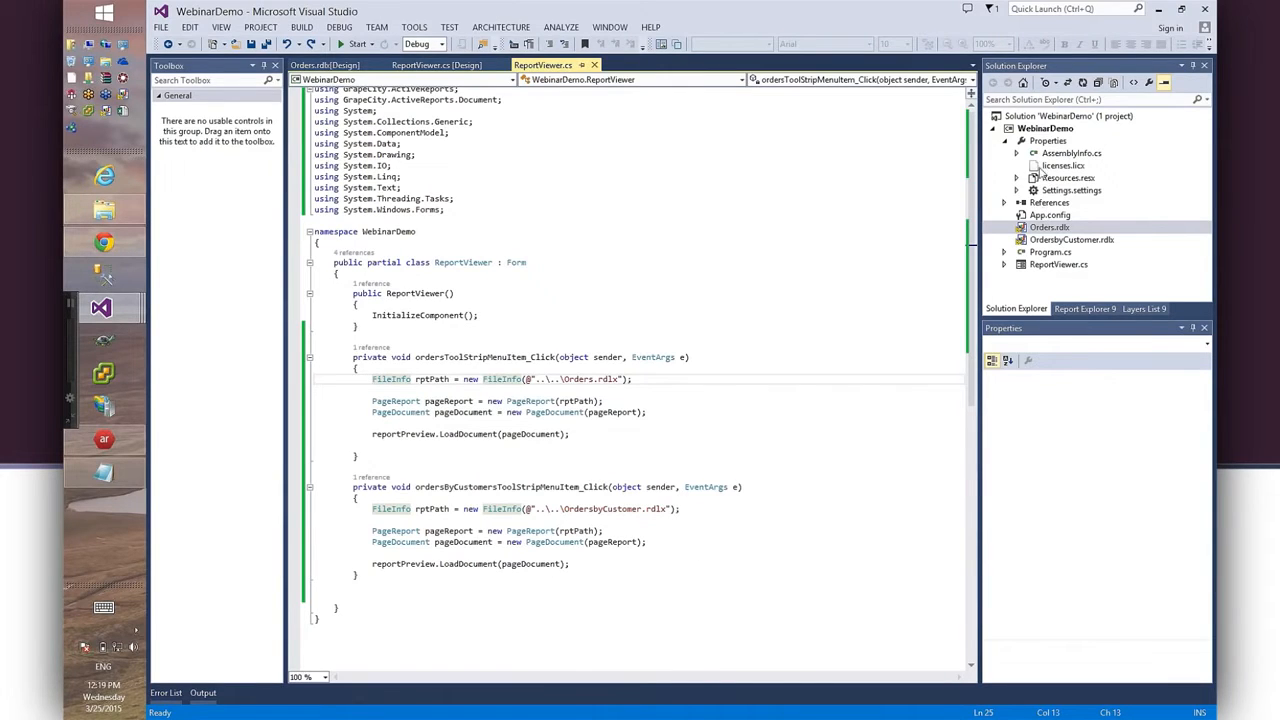
Add a new ActiveReports 9 RDL Report named CustomerList to the WebinarDemo project.
right_click(1048, 130)
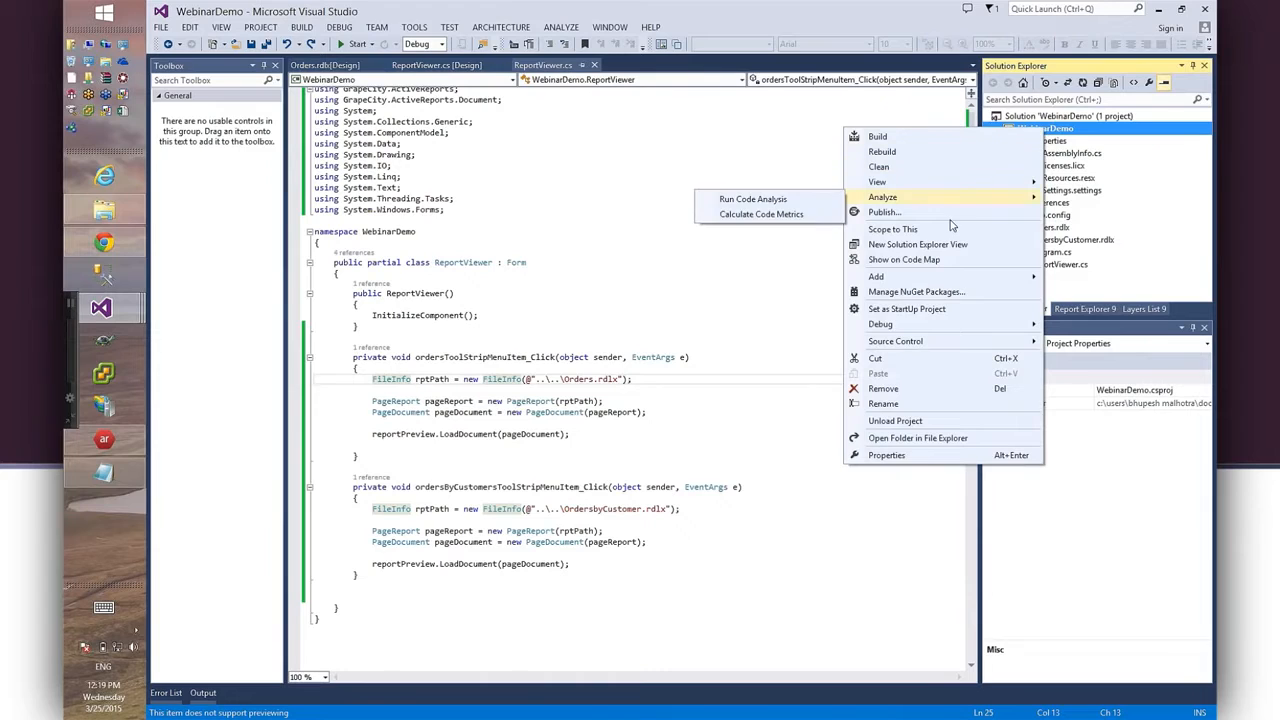
mouse_move(966, 287)
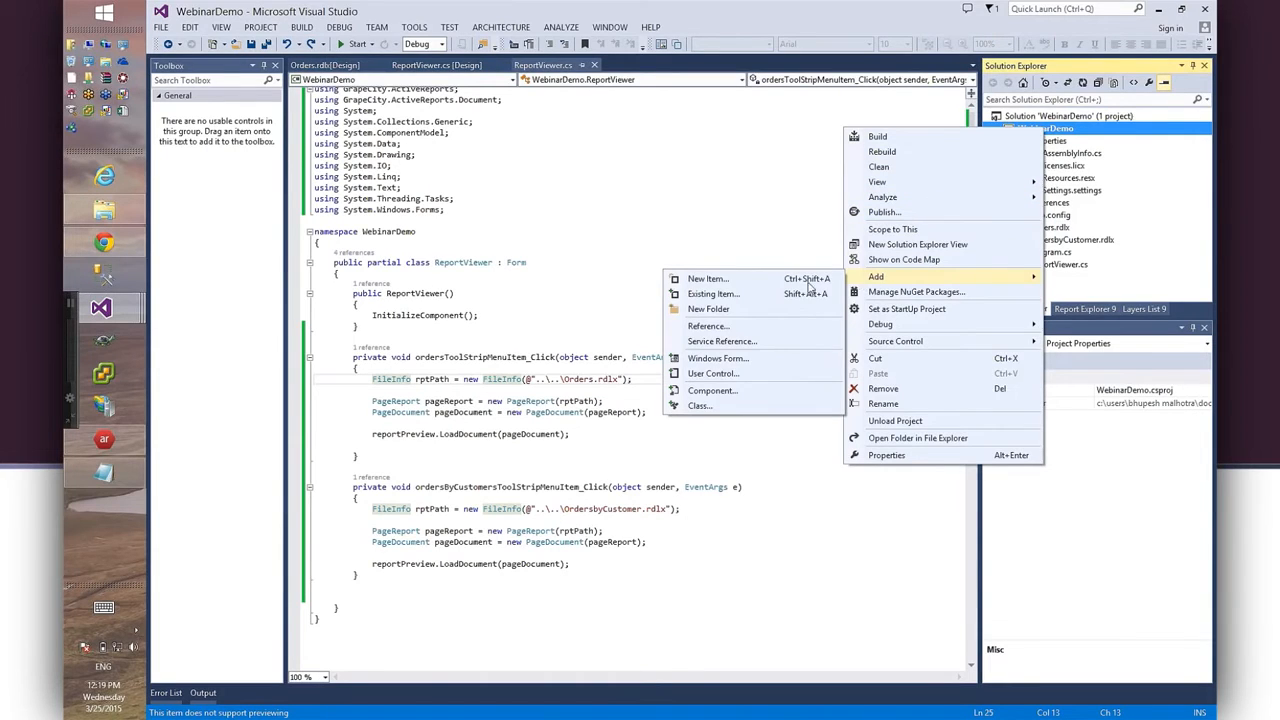
left_click(762, 278)
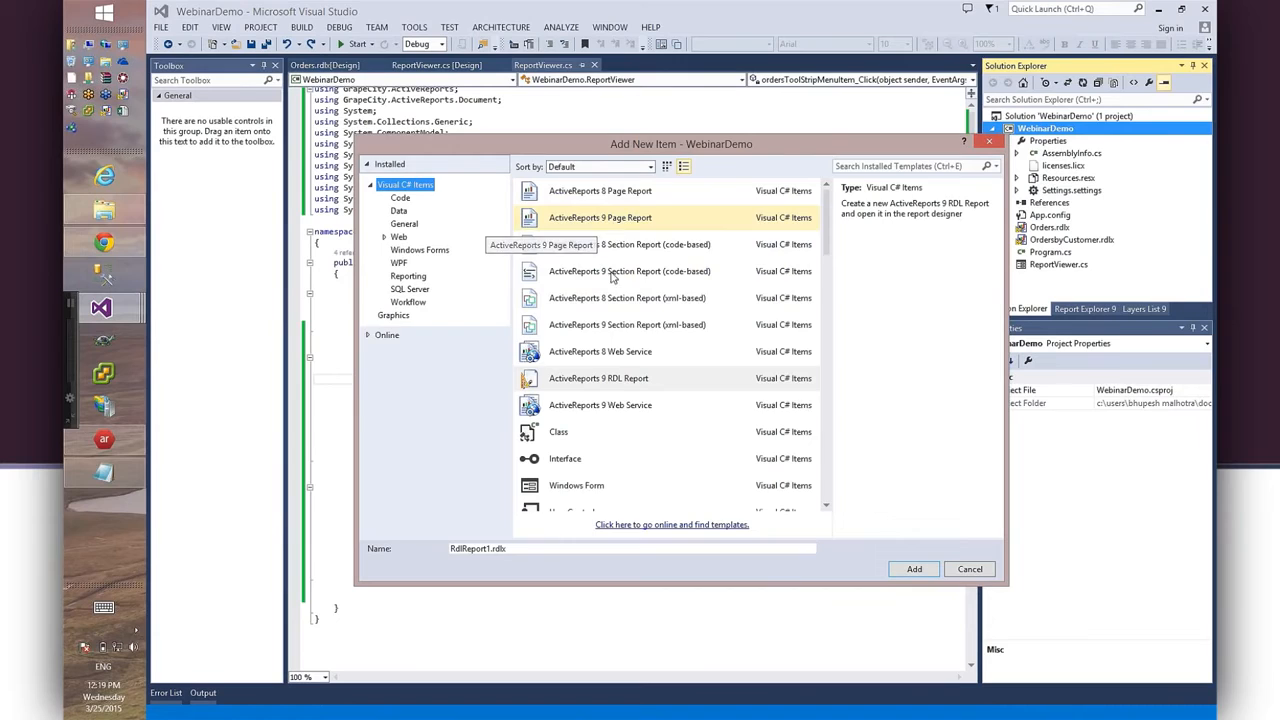
left_click(620, 384)
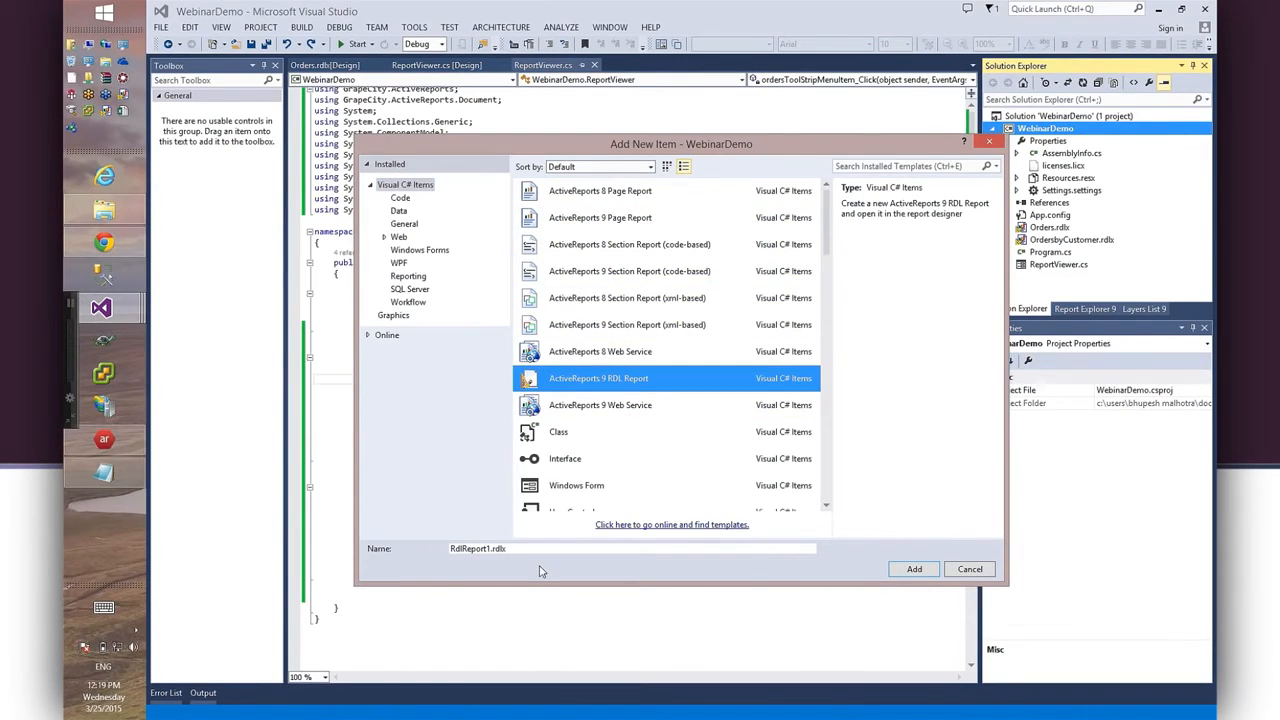
left_click(488, 549)
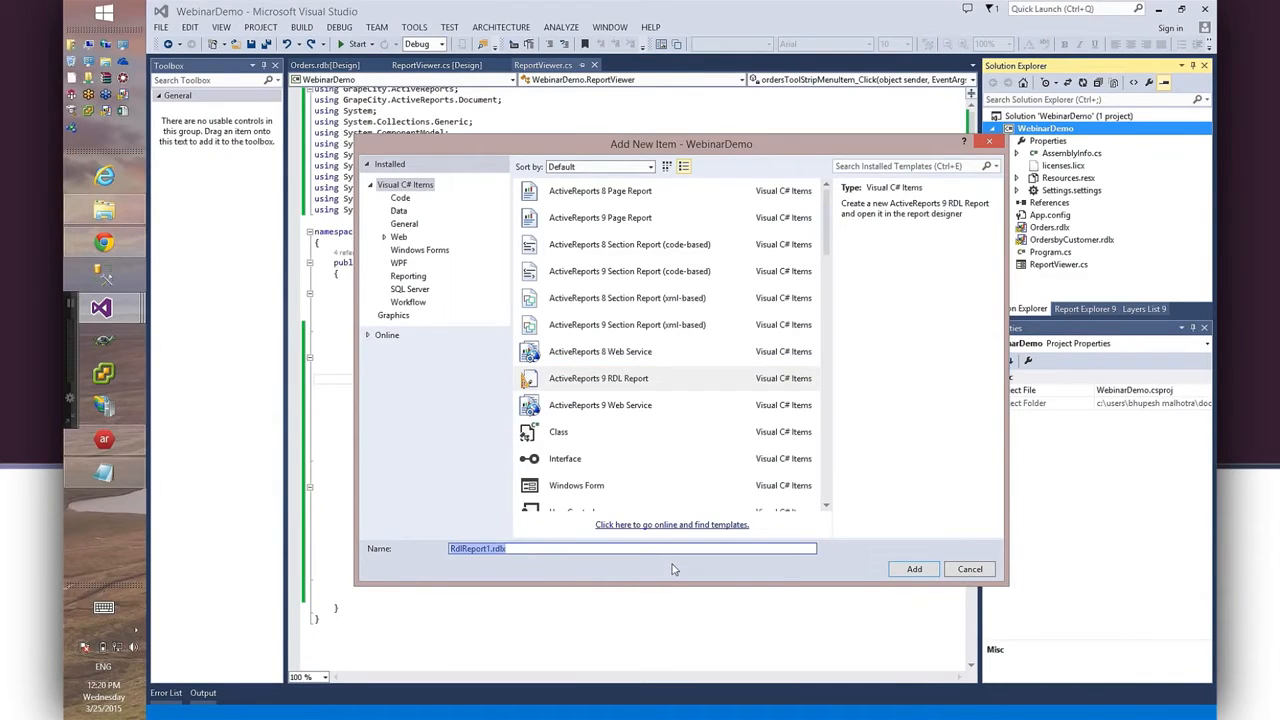
type("CustomerLis")
left_click(908, 574)
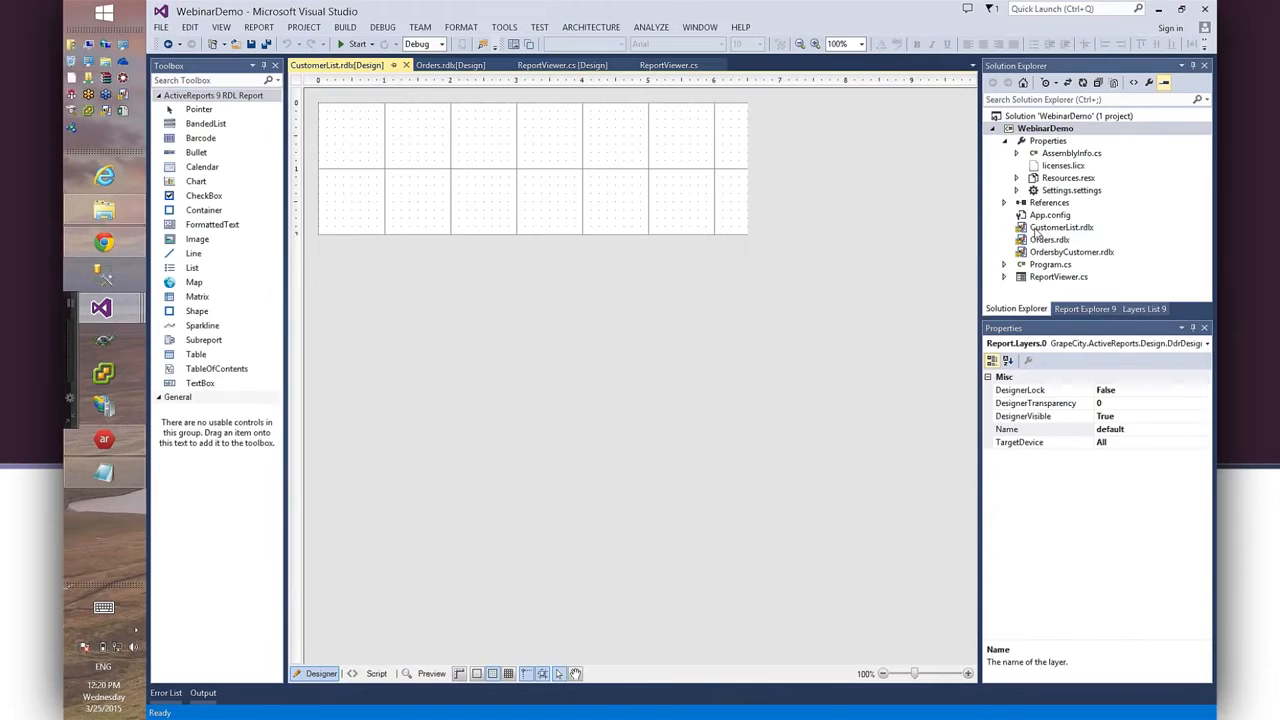
Select CustomerList.rdlx in the project, look at its script view, and return to the report's design view.
left_click(1055, 228)
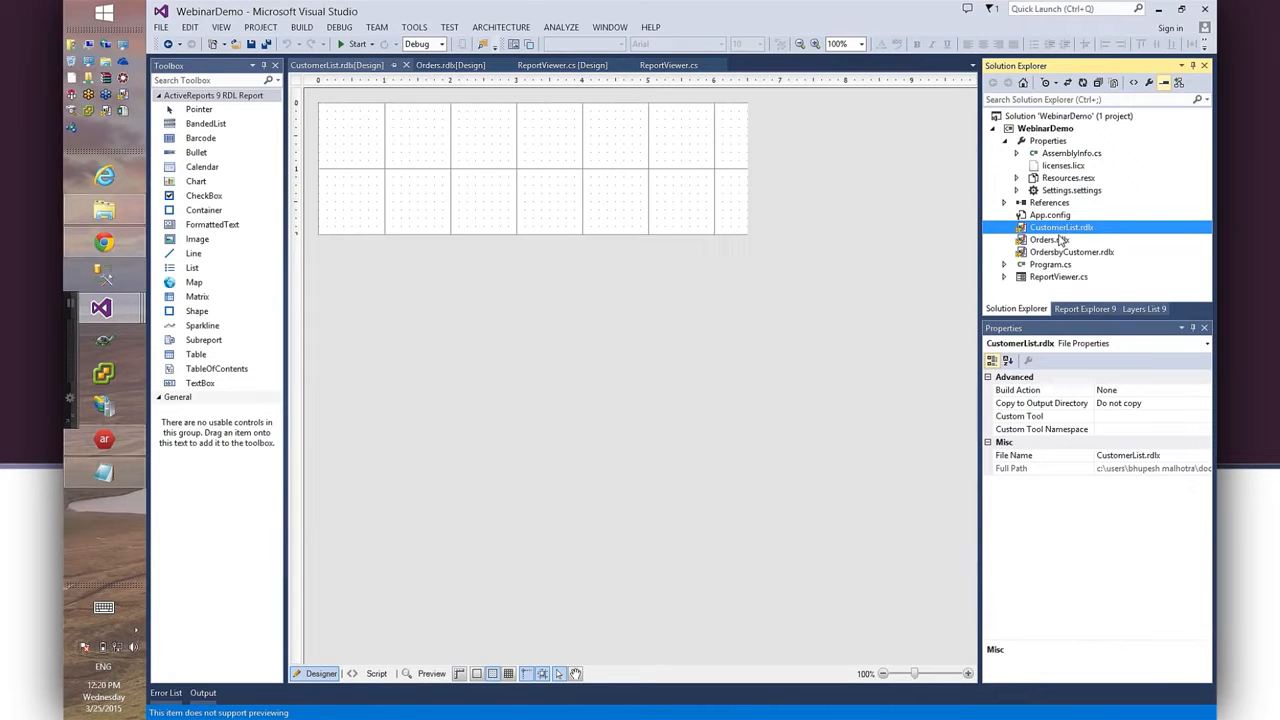
left_click(378, 676)
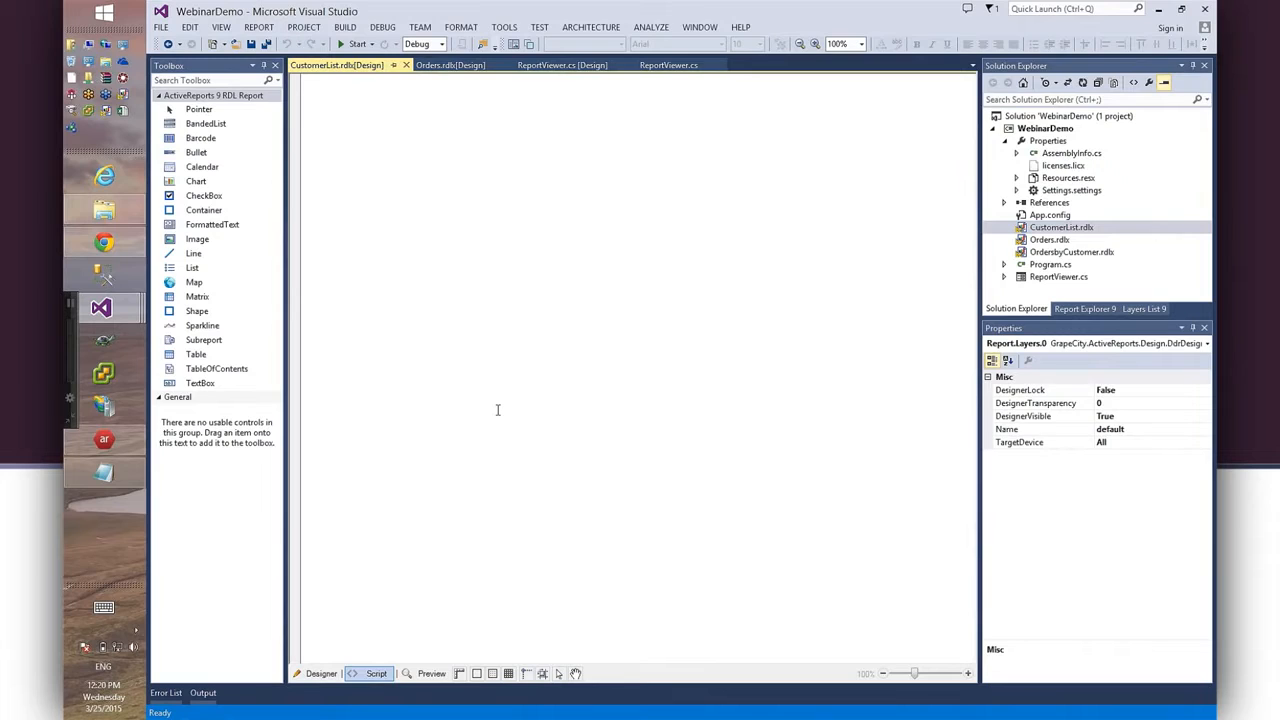
left_click(321, 676)
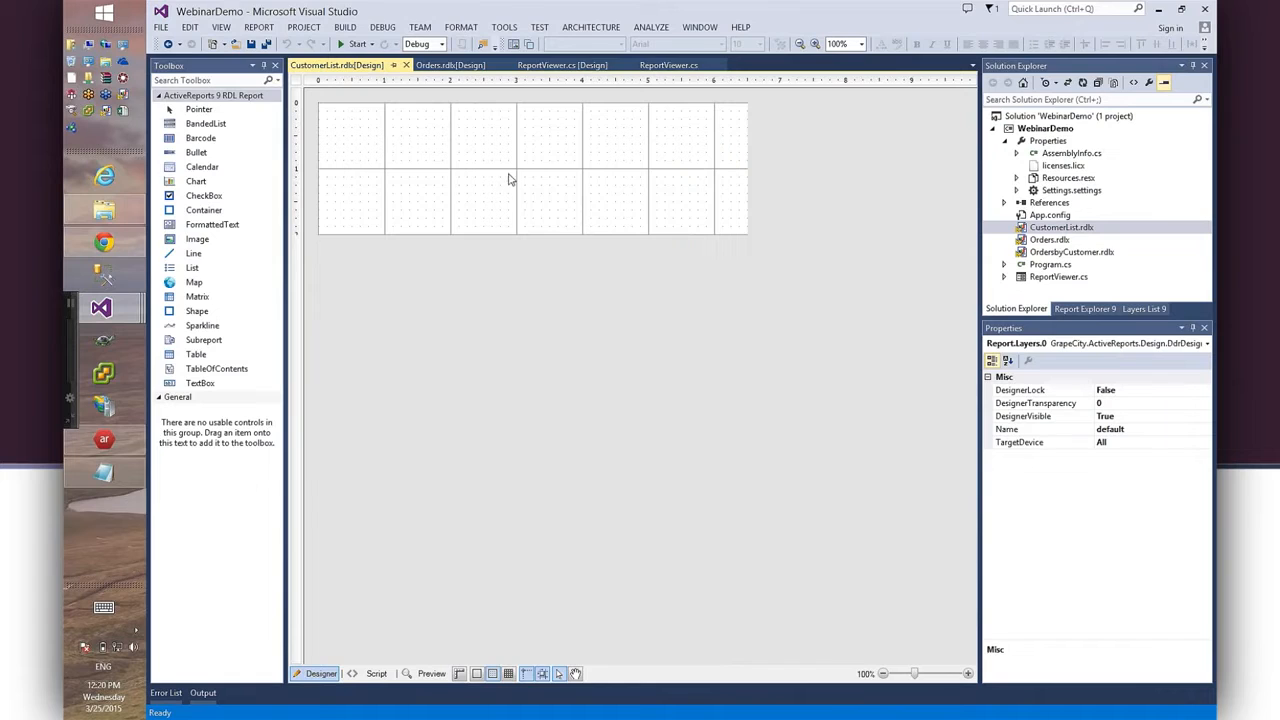
Add a data source to the CustomerList report and name it Northwind.
left_click(1084, 309)
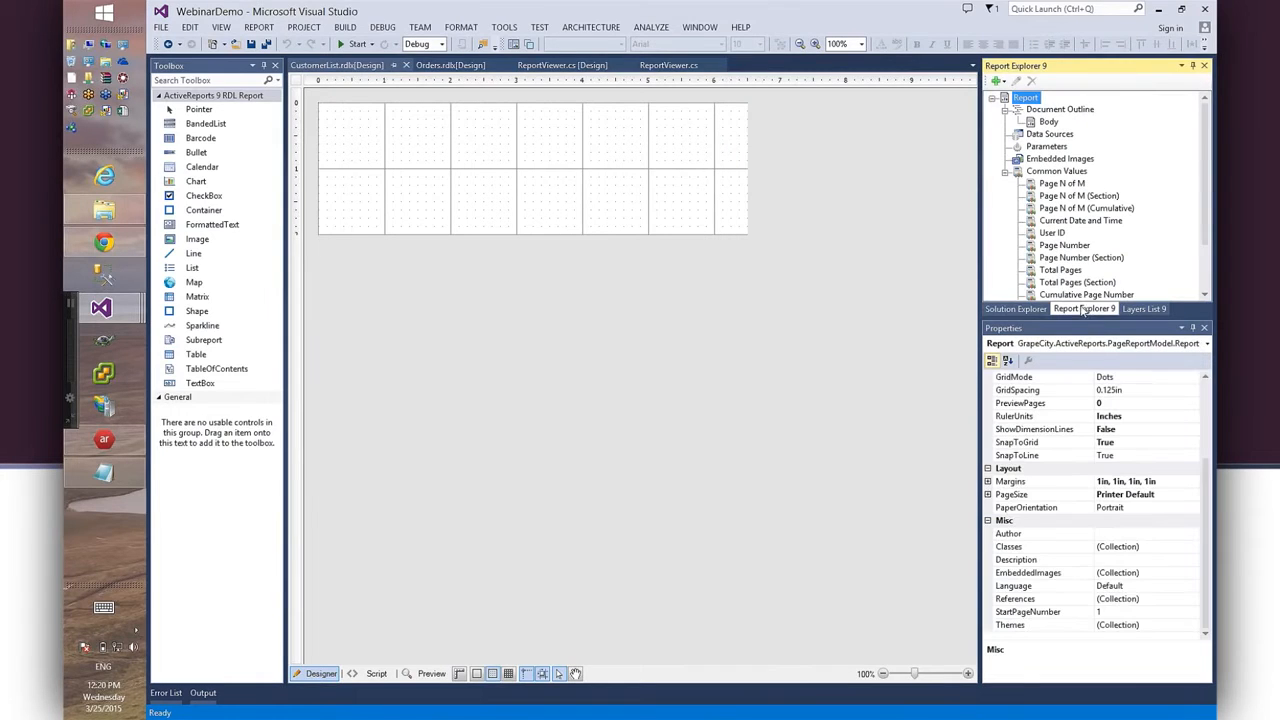
left_click(1006, 173)
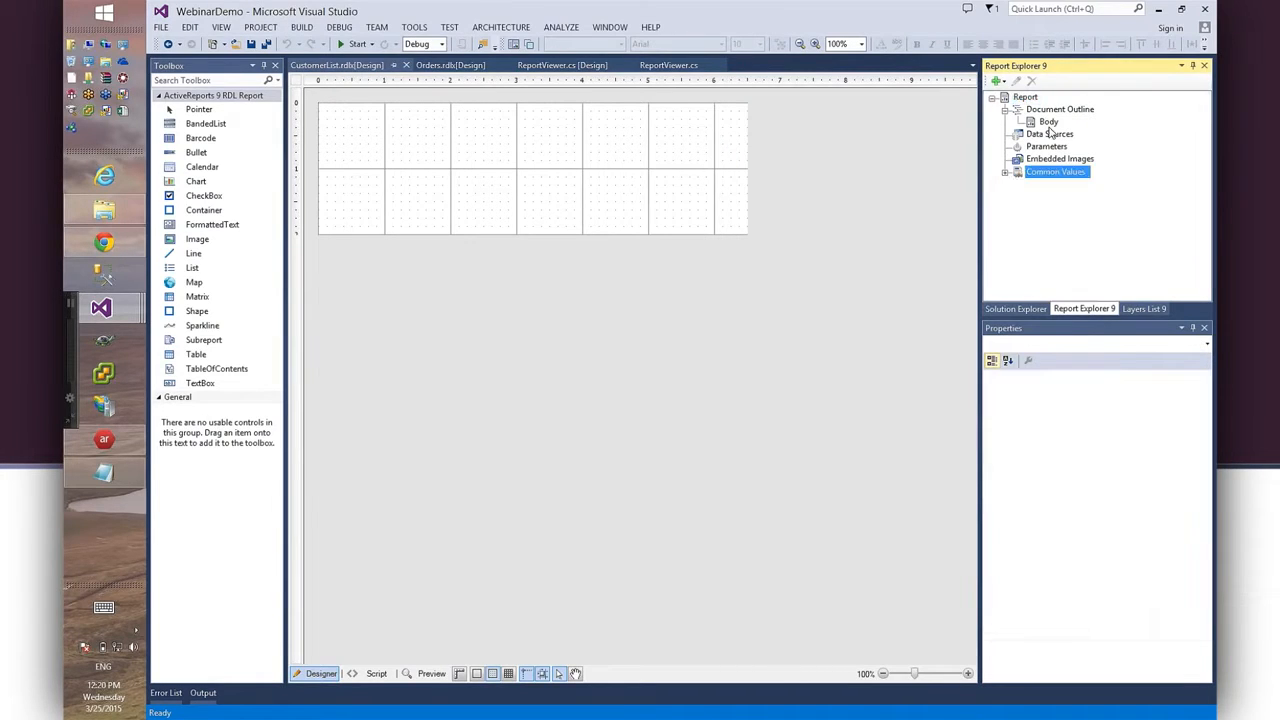
right_click(1058, 136)
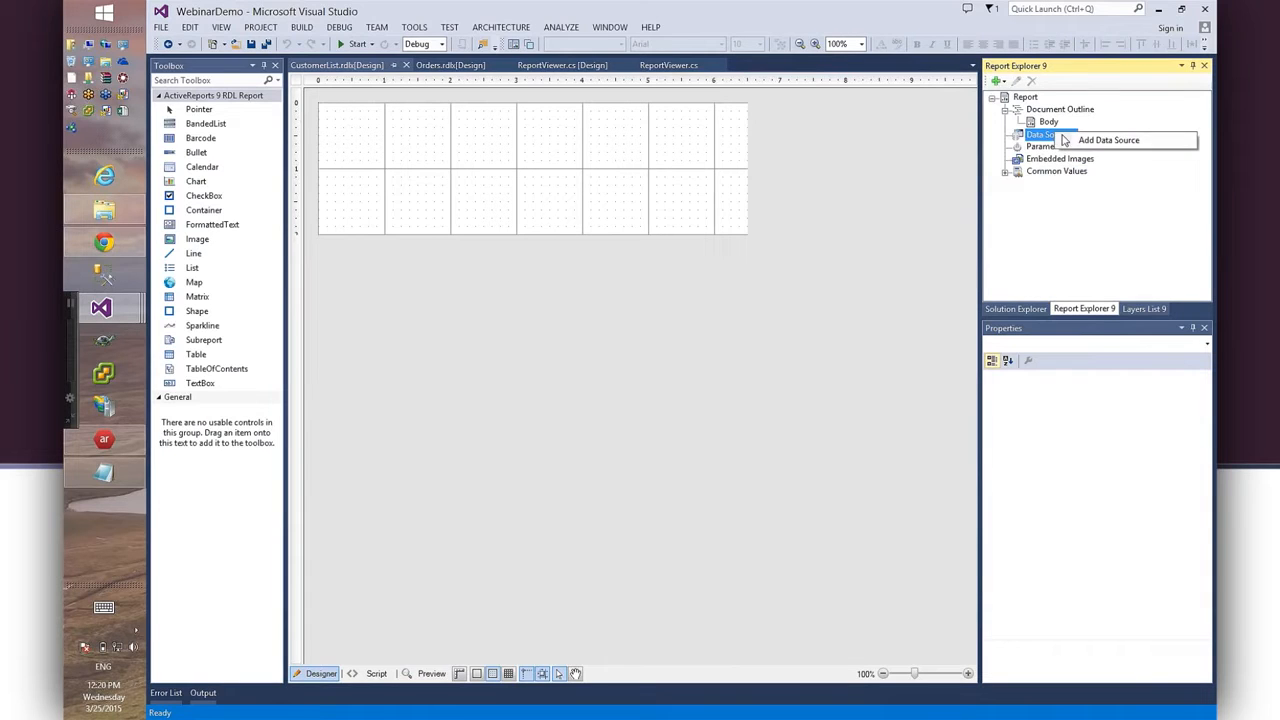
left_click(1068, 142)
double_click(1063, 148)
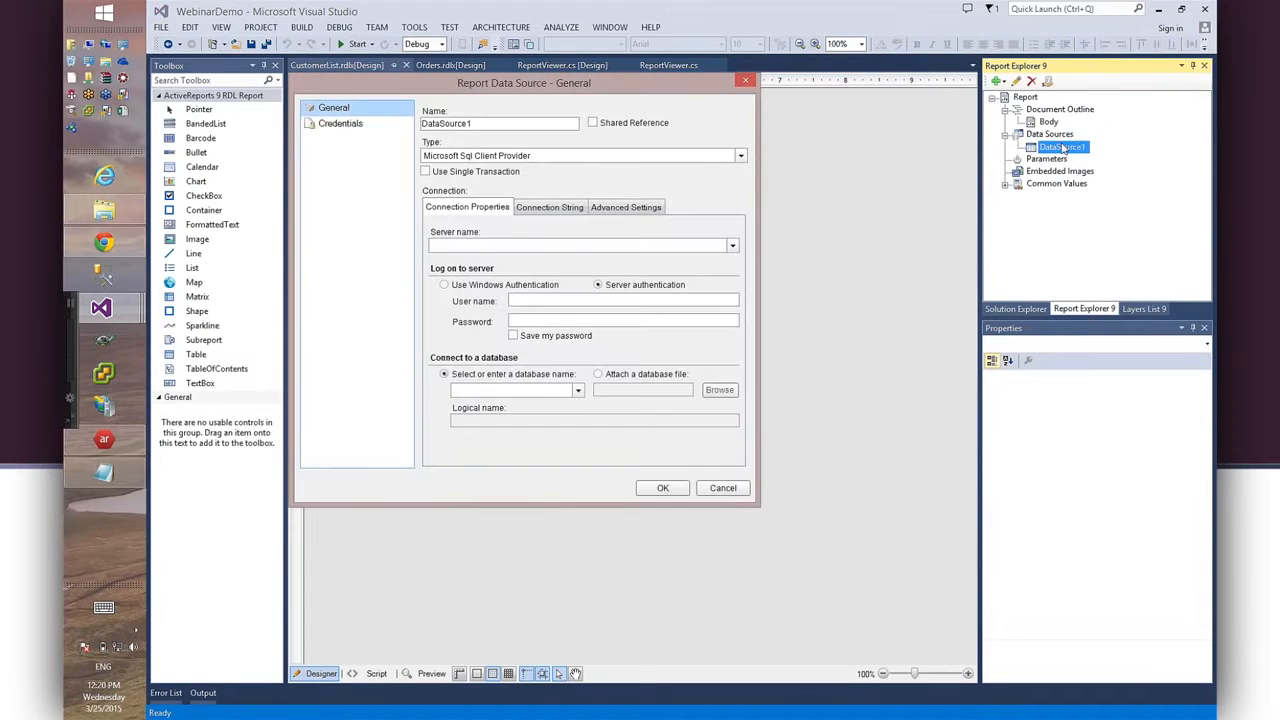
double_click(482, 123)
type("Northwind")
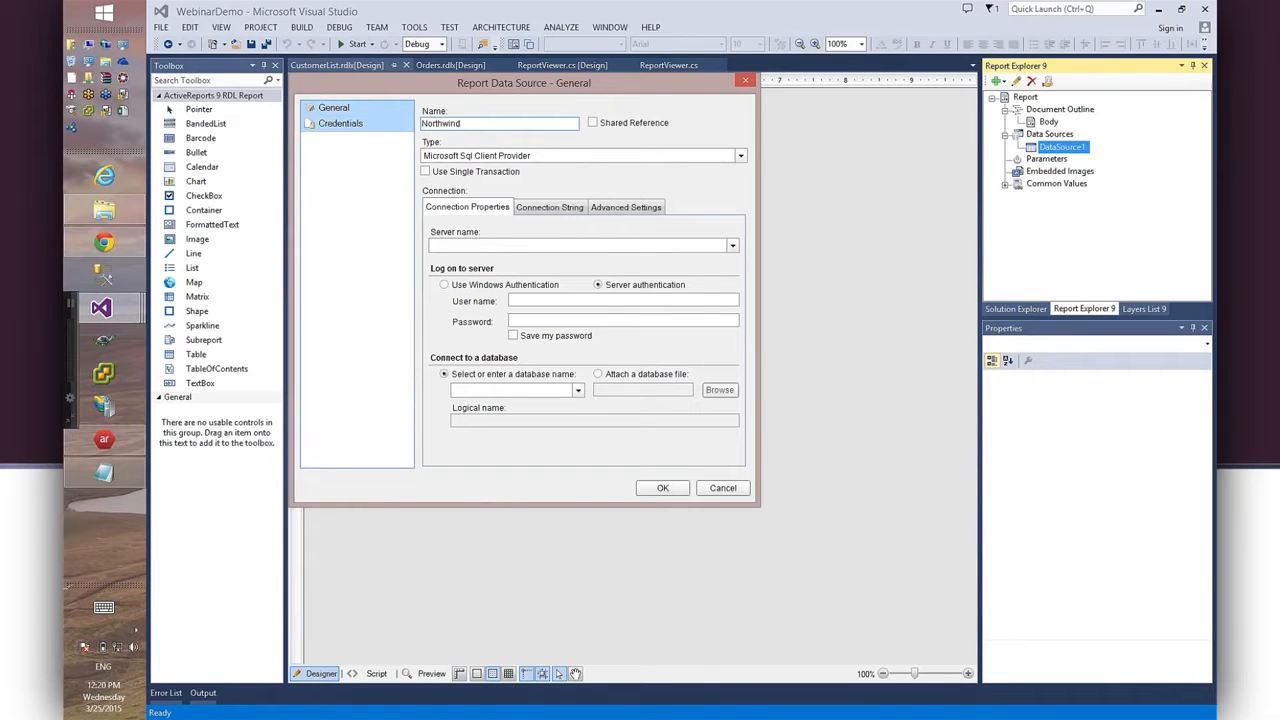
Set the data source's server to (local)\sql2012 and enter the user name sa with the account password.
left_click(490, 244)
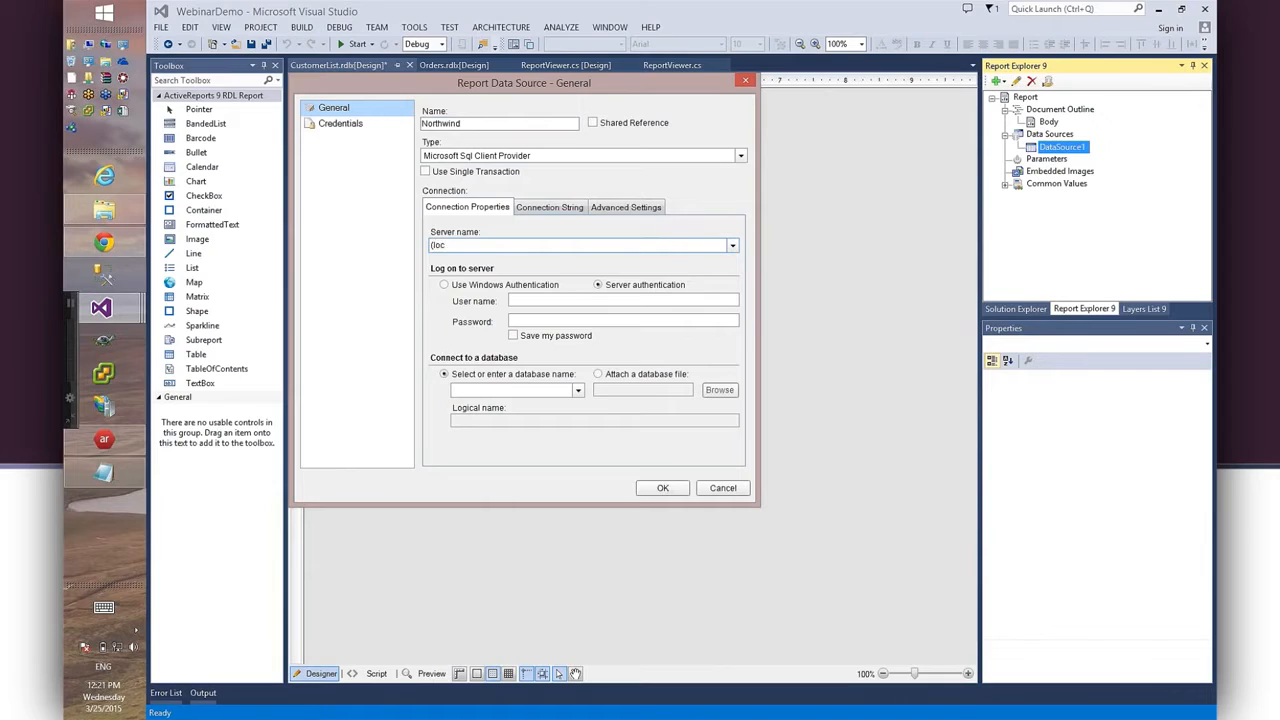
type("(local)\\sql2012")
left_click(534, 301)
type("****")
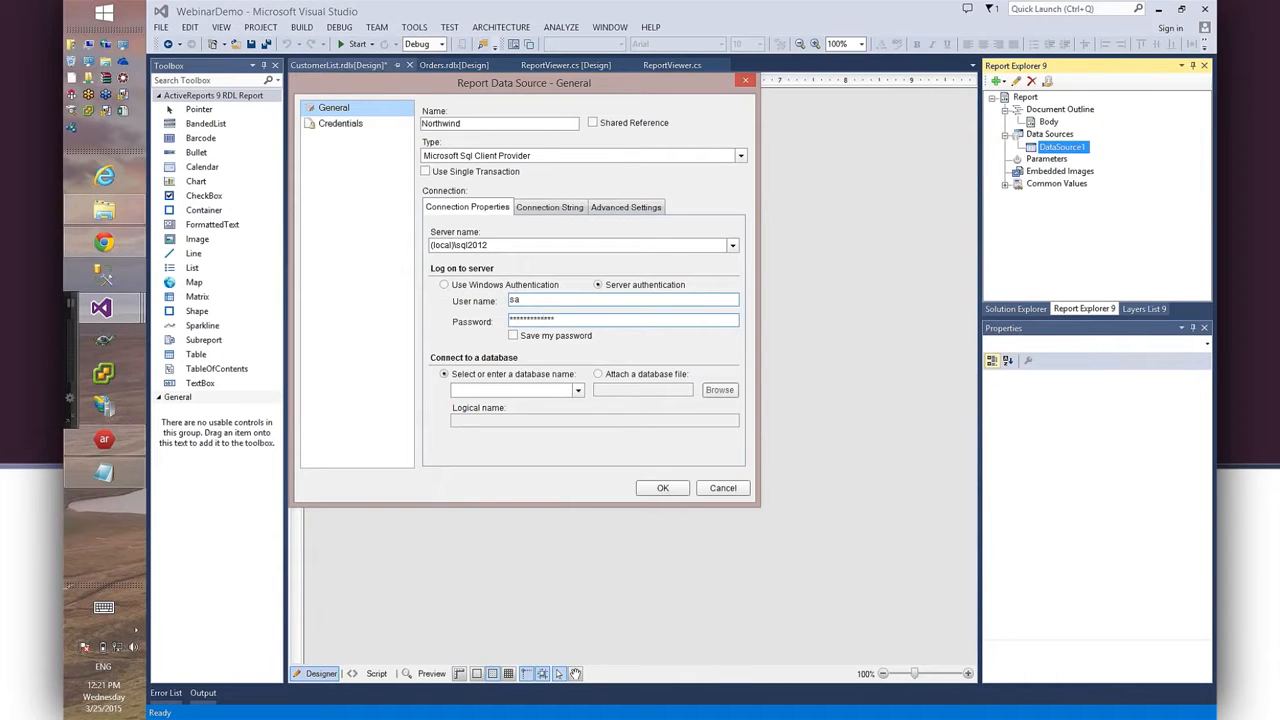
Save the password with the data source, select the Northwind database, and confirm the data source settings.
left_click(514, 337)
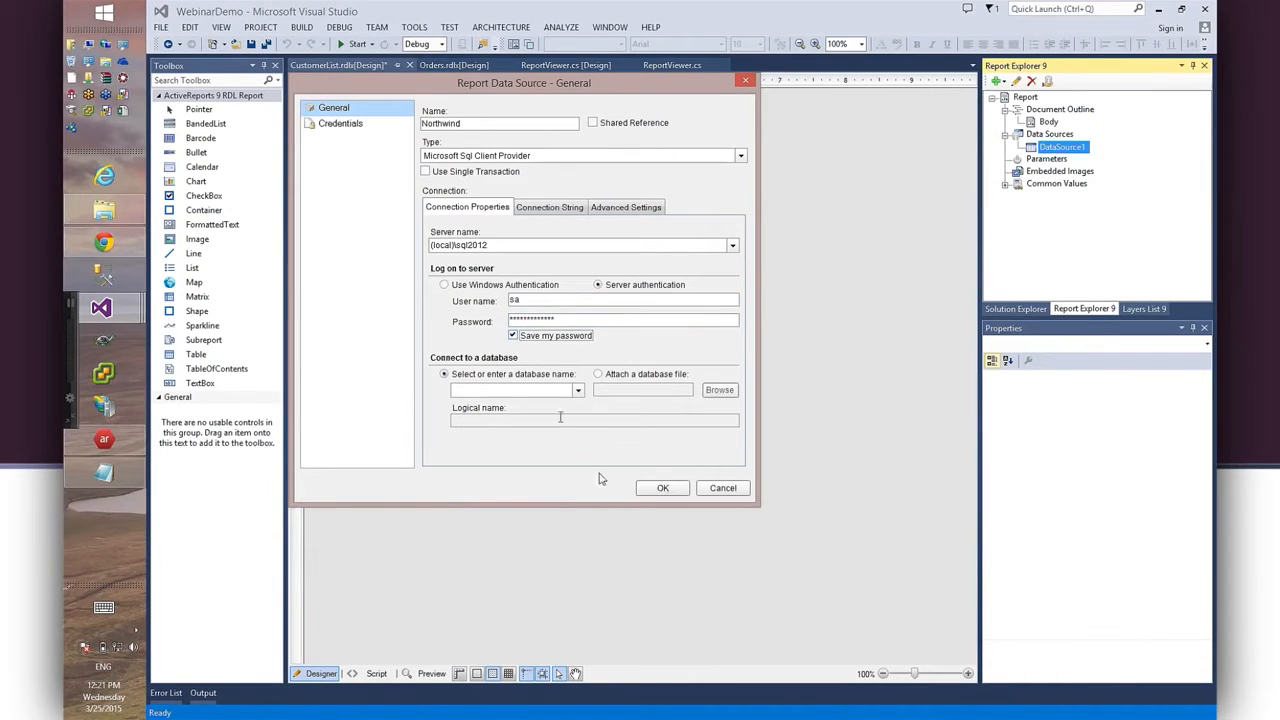
left_click(578, 390)
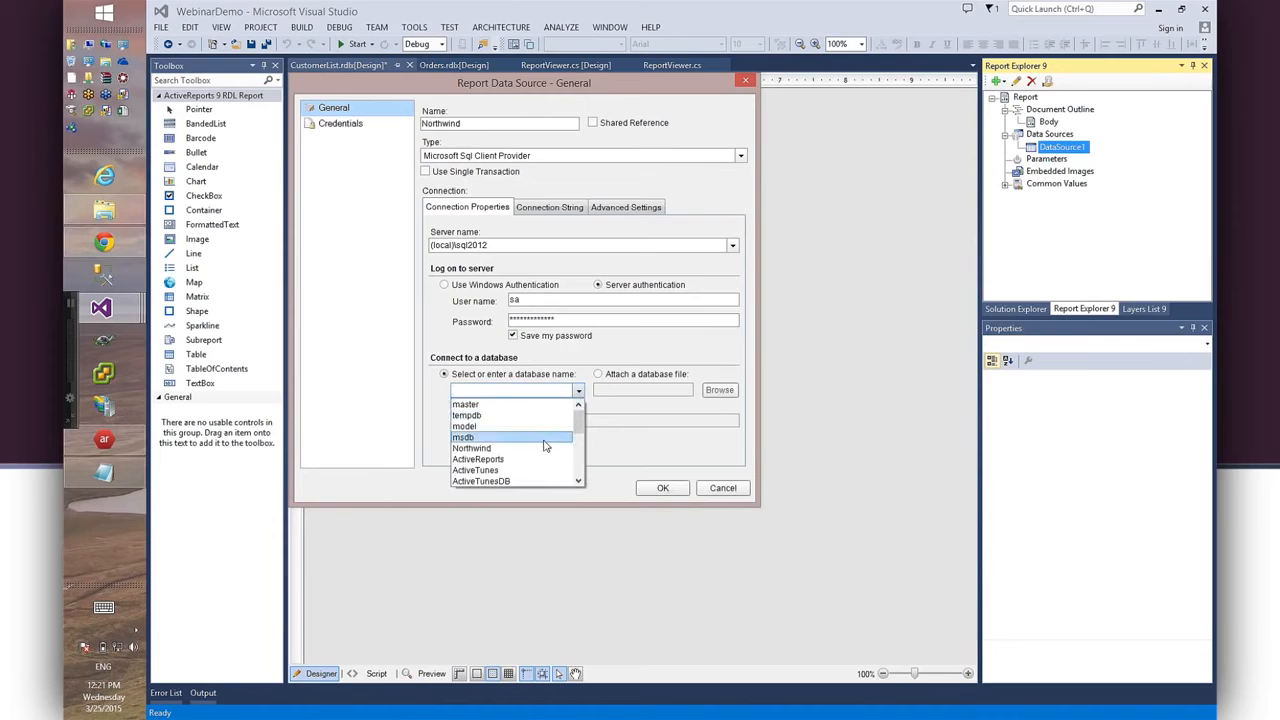
left_click(543, 453)
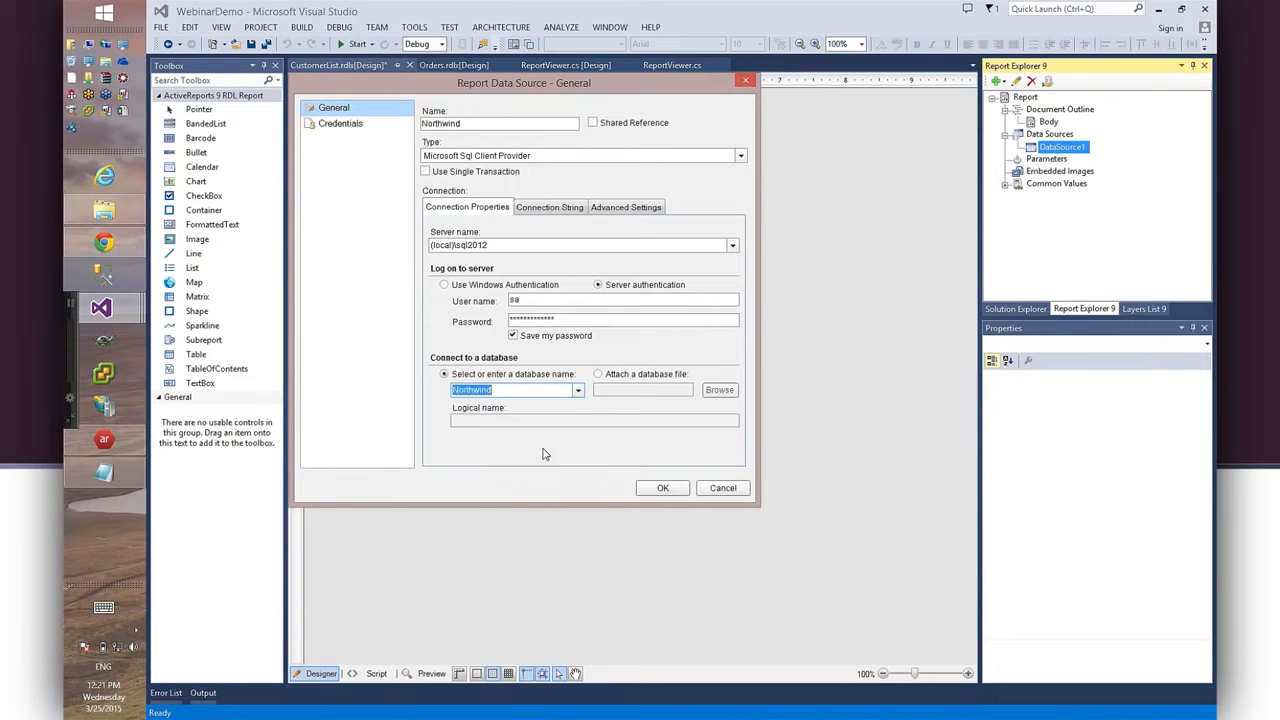
left_click(663, 490)
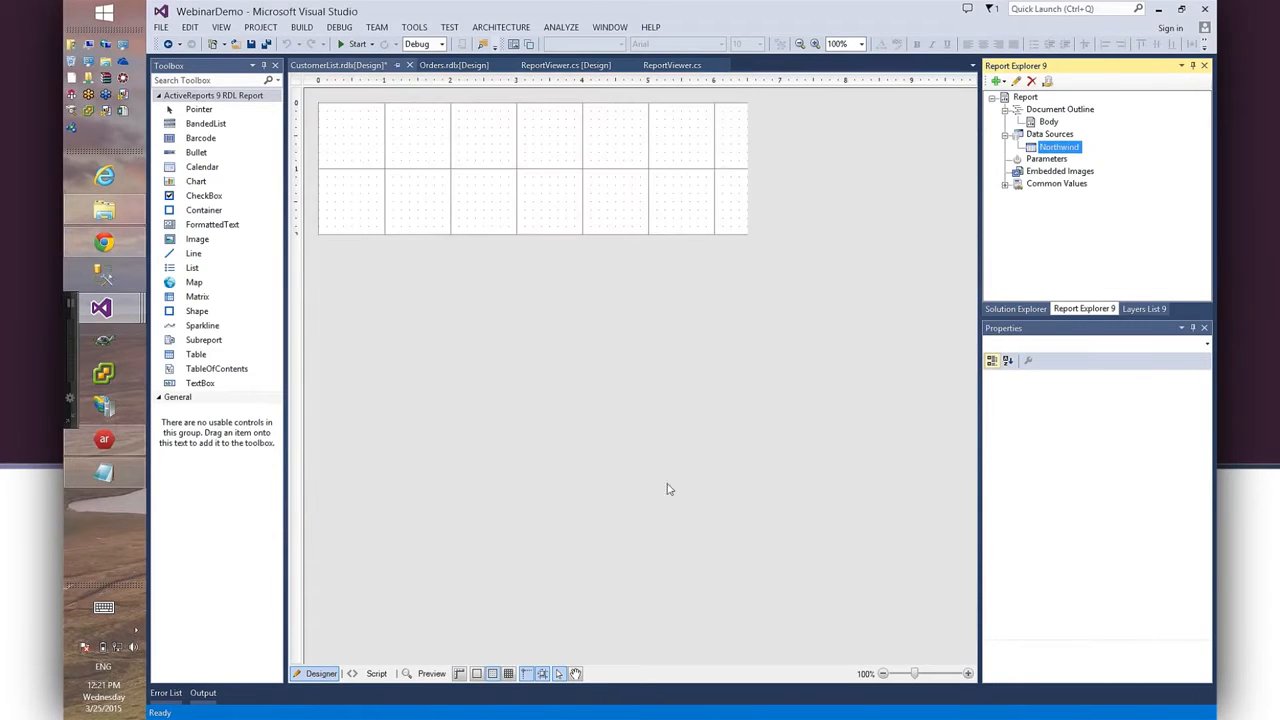
Add a data set to the Northwind data source and name it Customer.
right_click(1061, 151)
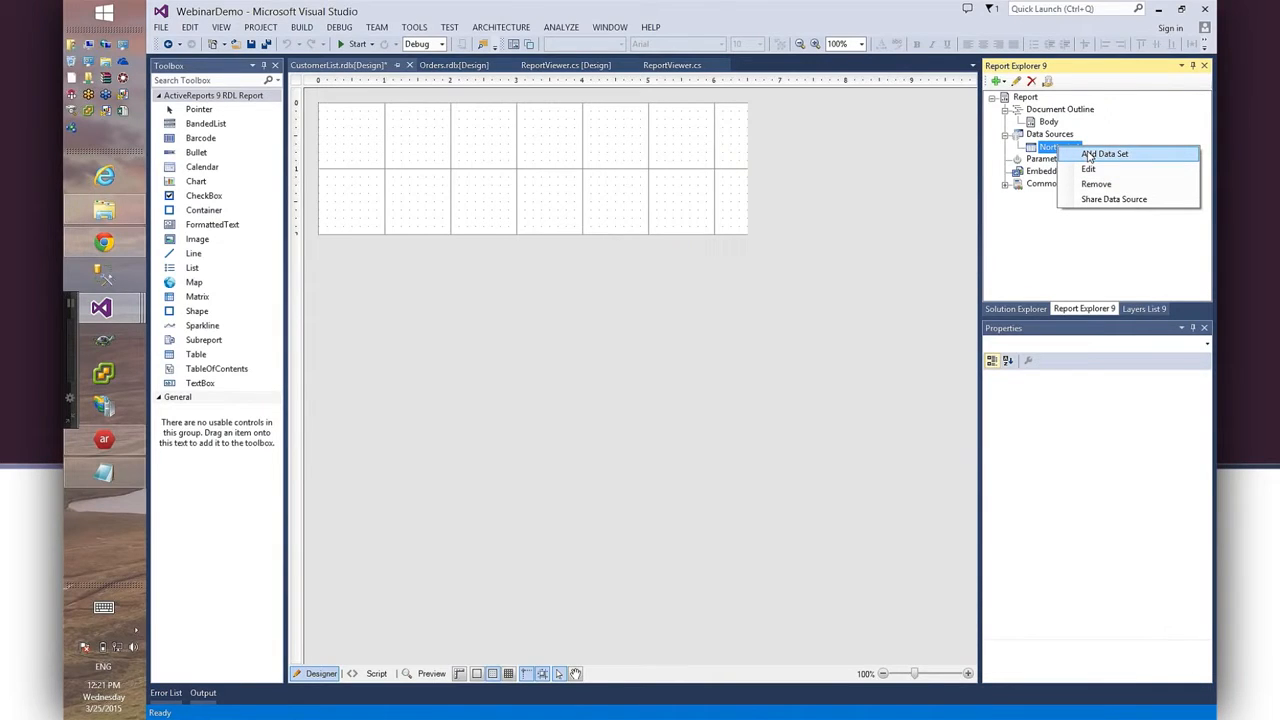
left_click(1090, 154)
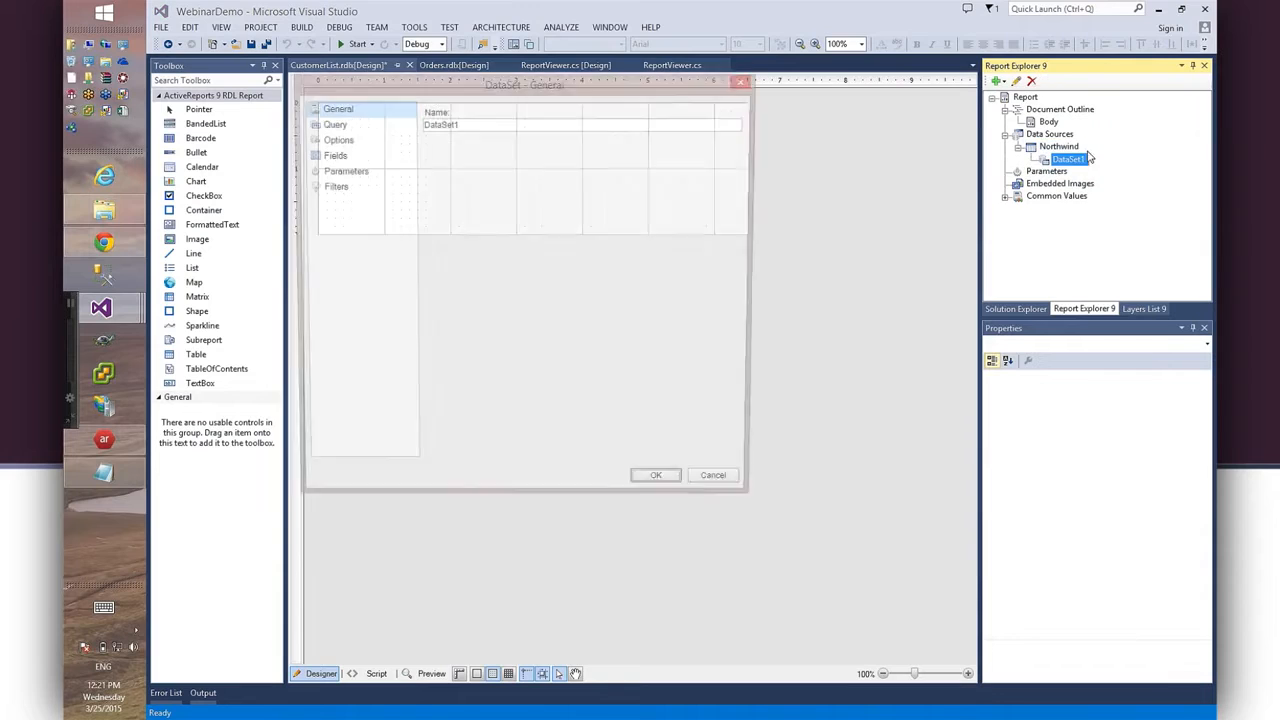
double_click(465, 123)
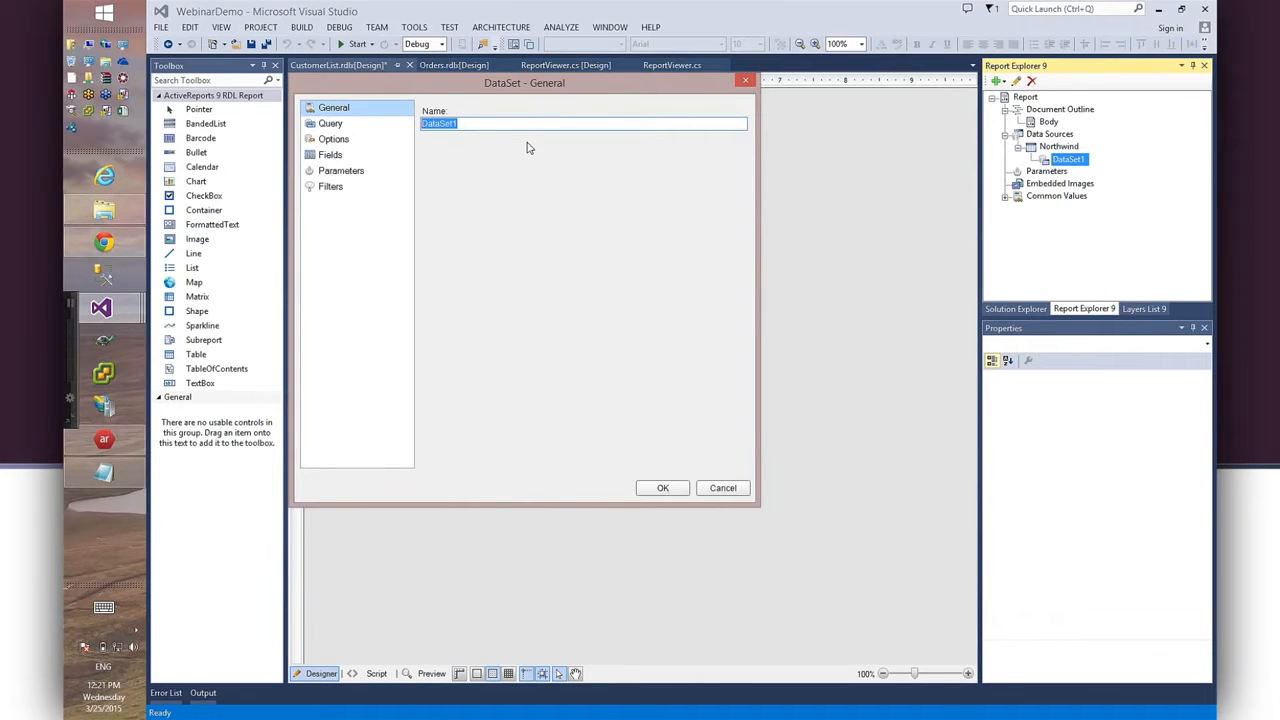
type("Customer")
Build the data set's query in the Visual Query Designer with CompanyName, ContactName, Country and CustomerID from the Customers table.
left_click(335, 124)
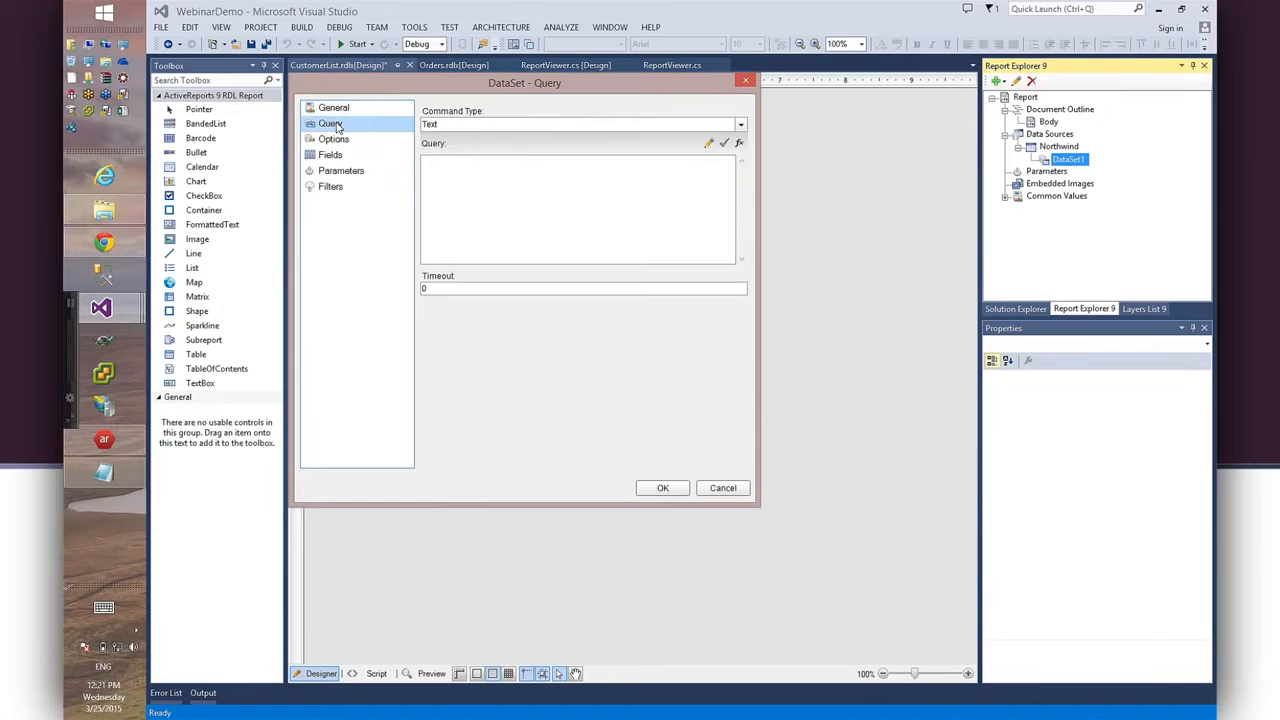
left_click(709, 145)
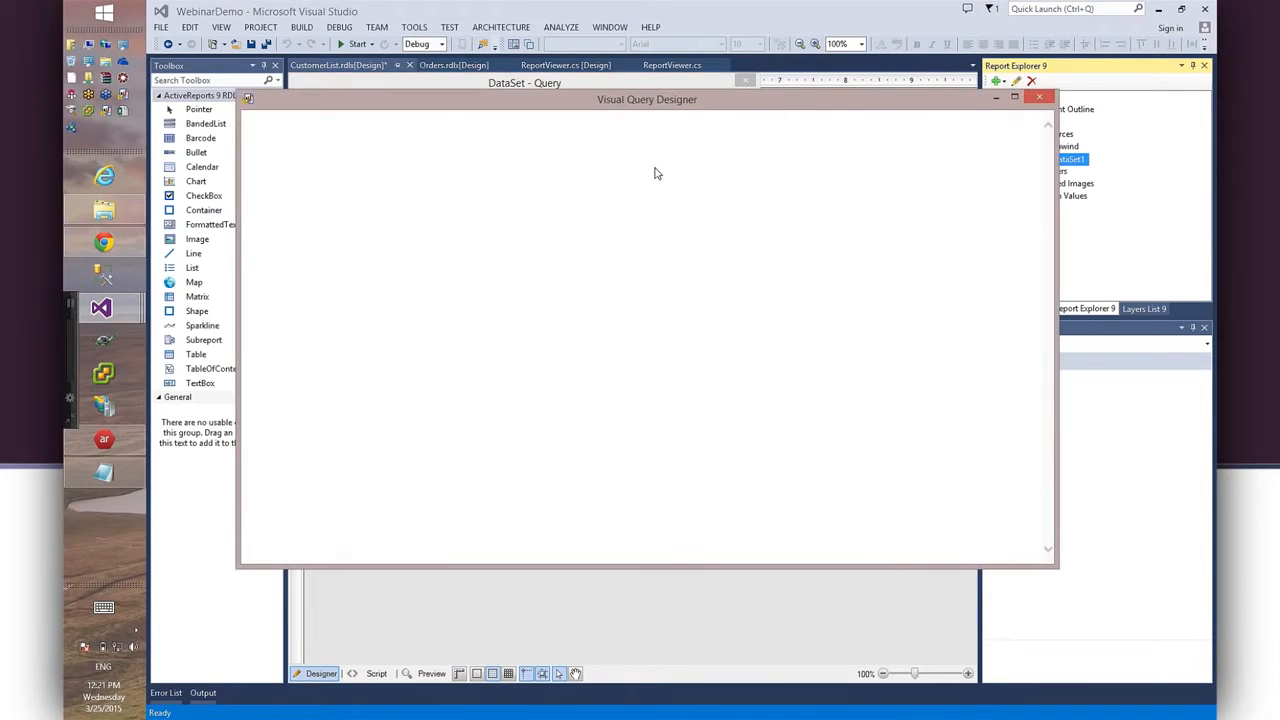
left_click_drag(618, 104, 616, 168)
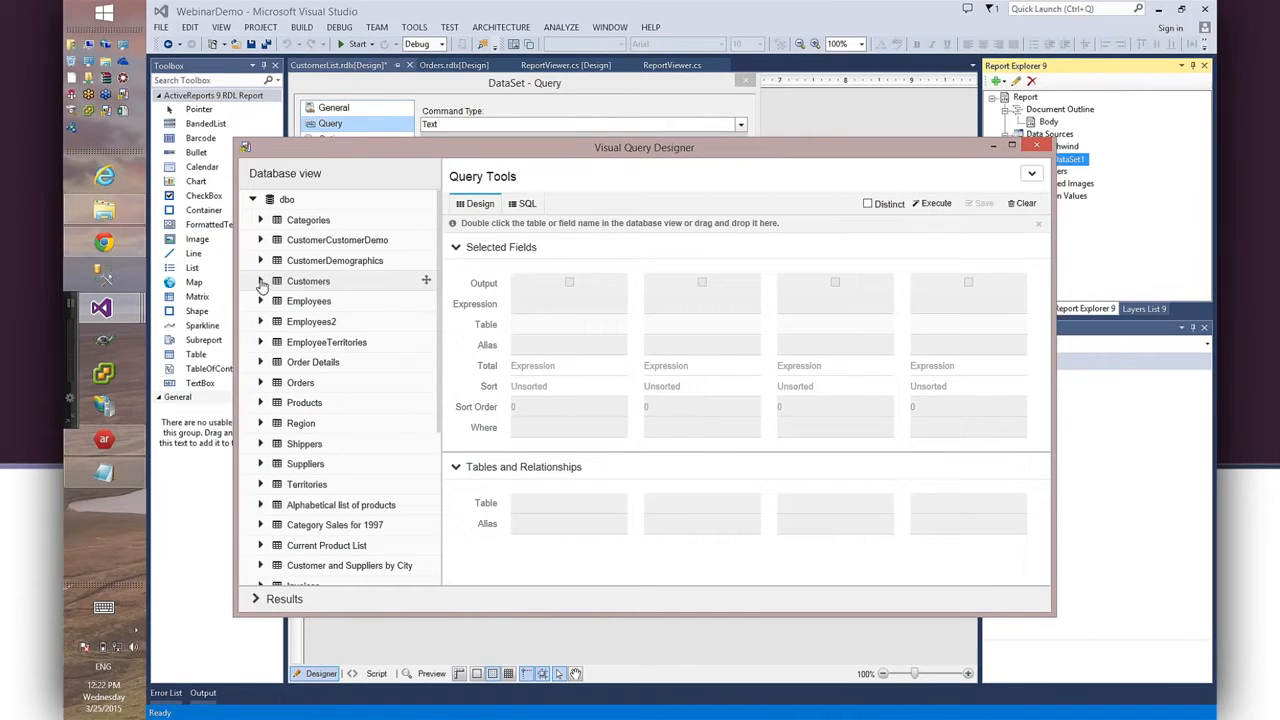
double_click(309, 284)
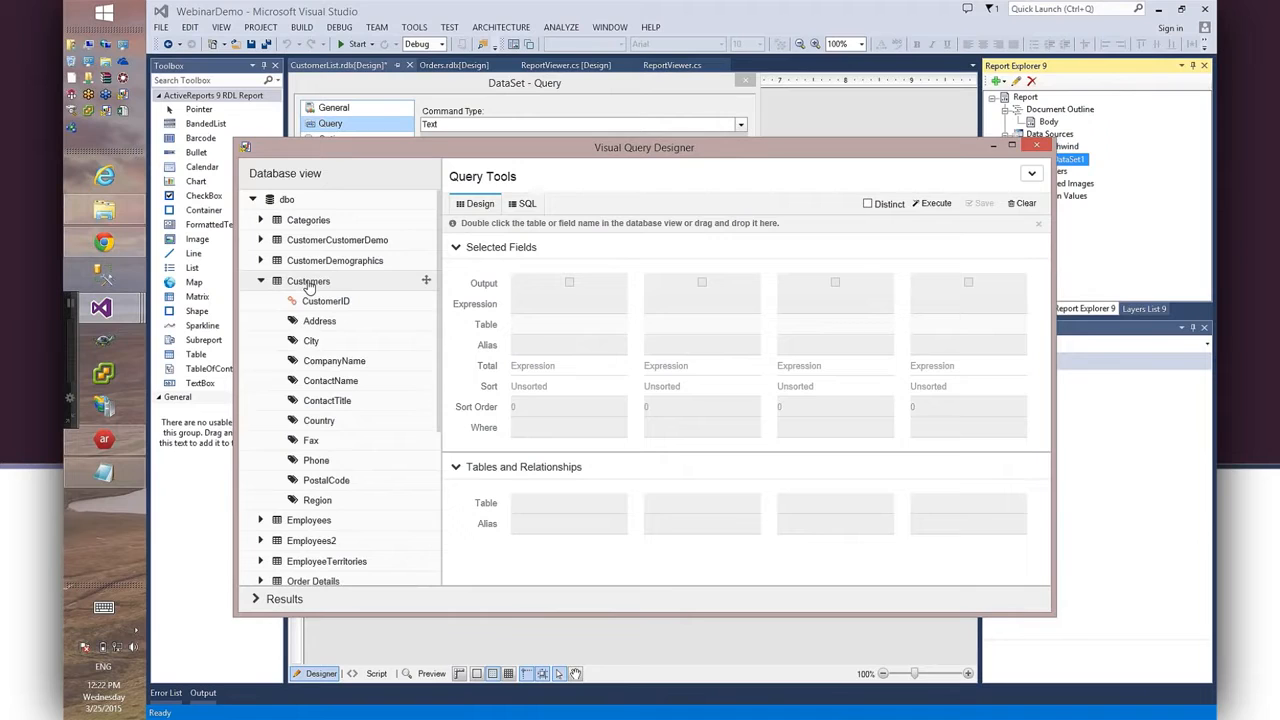
left_click_drag(332, 366, 560, 325)
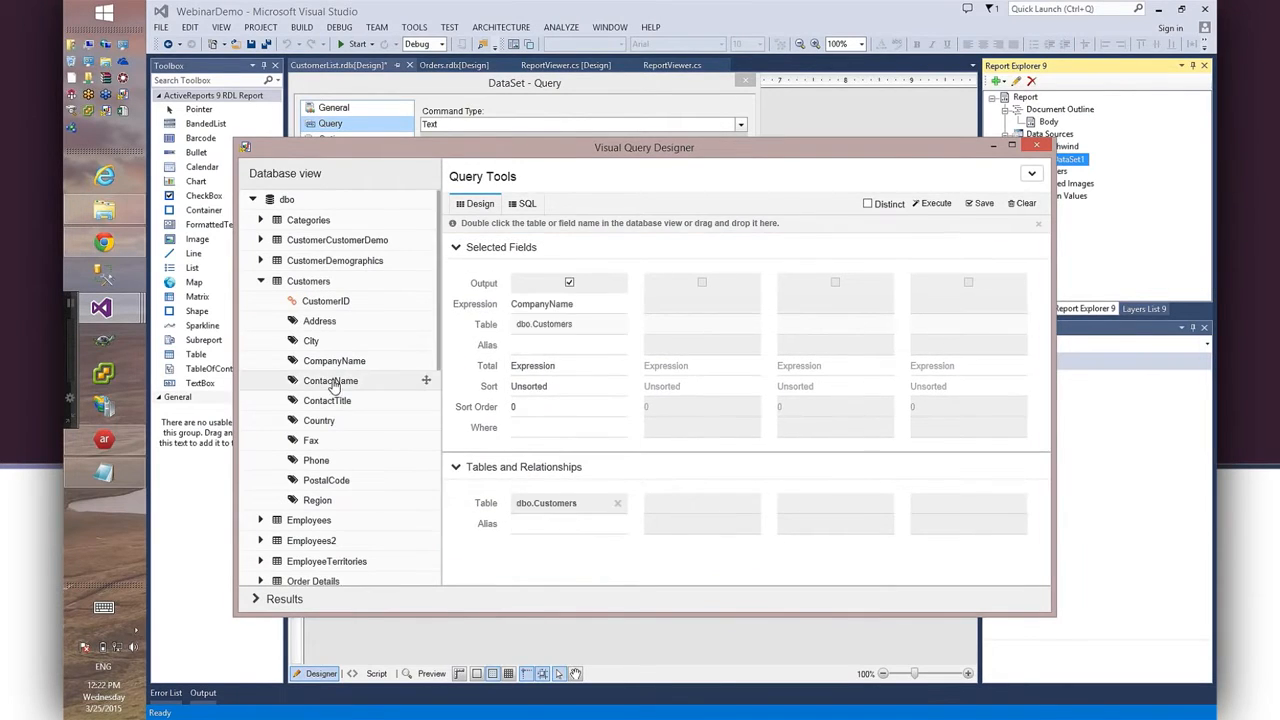
left_click_drag(332, 386, 683, 334)
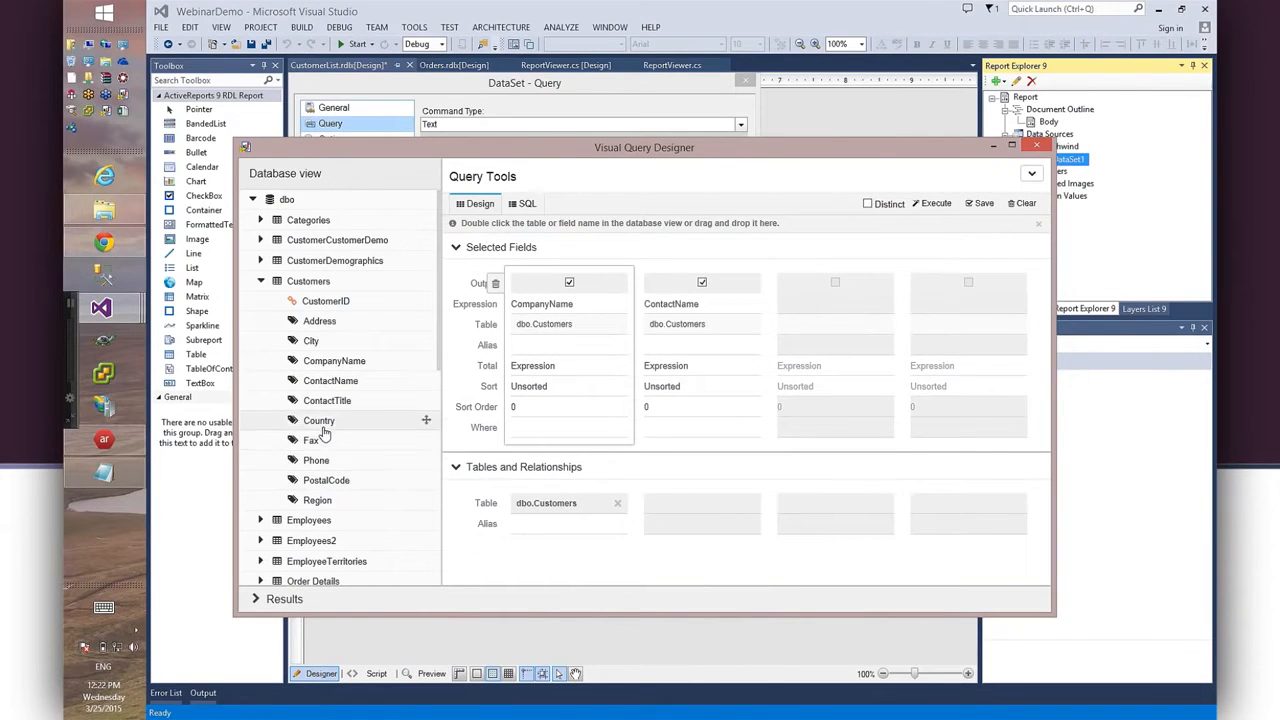
left_click_drag(322, 428, 836, 334)
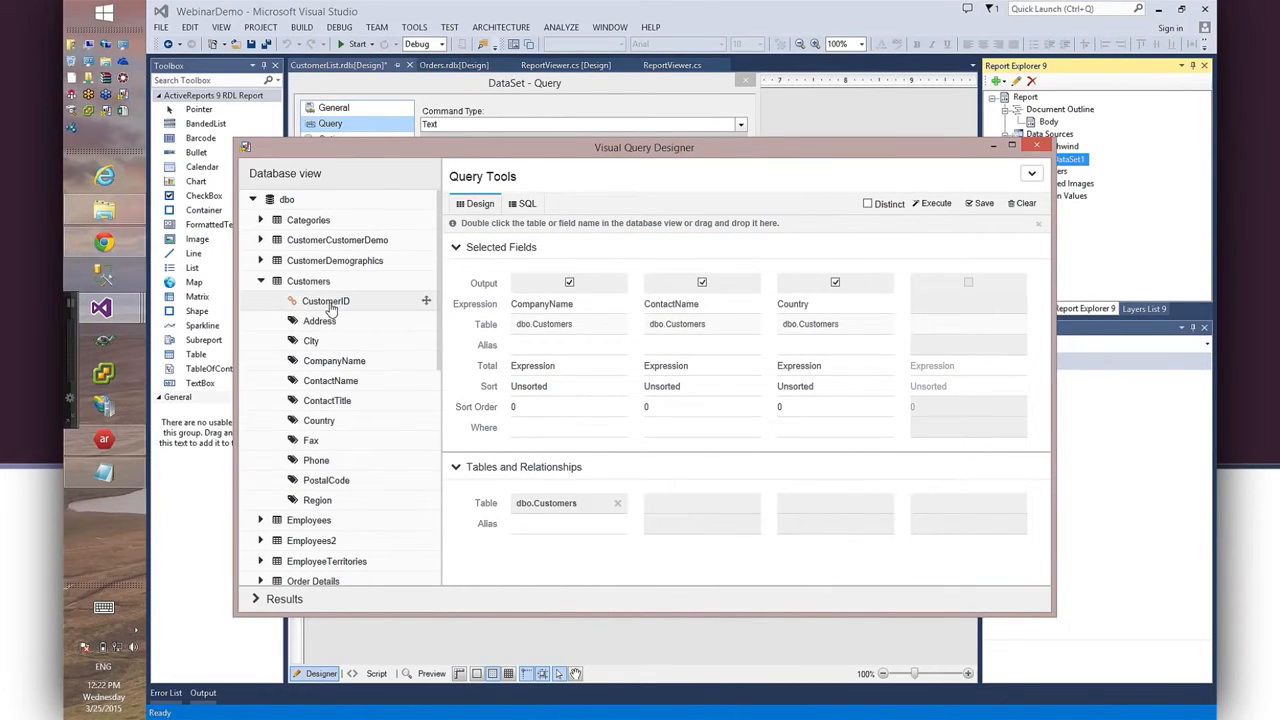
left_click_drag(728, 375, 940, 338)
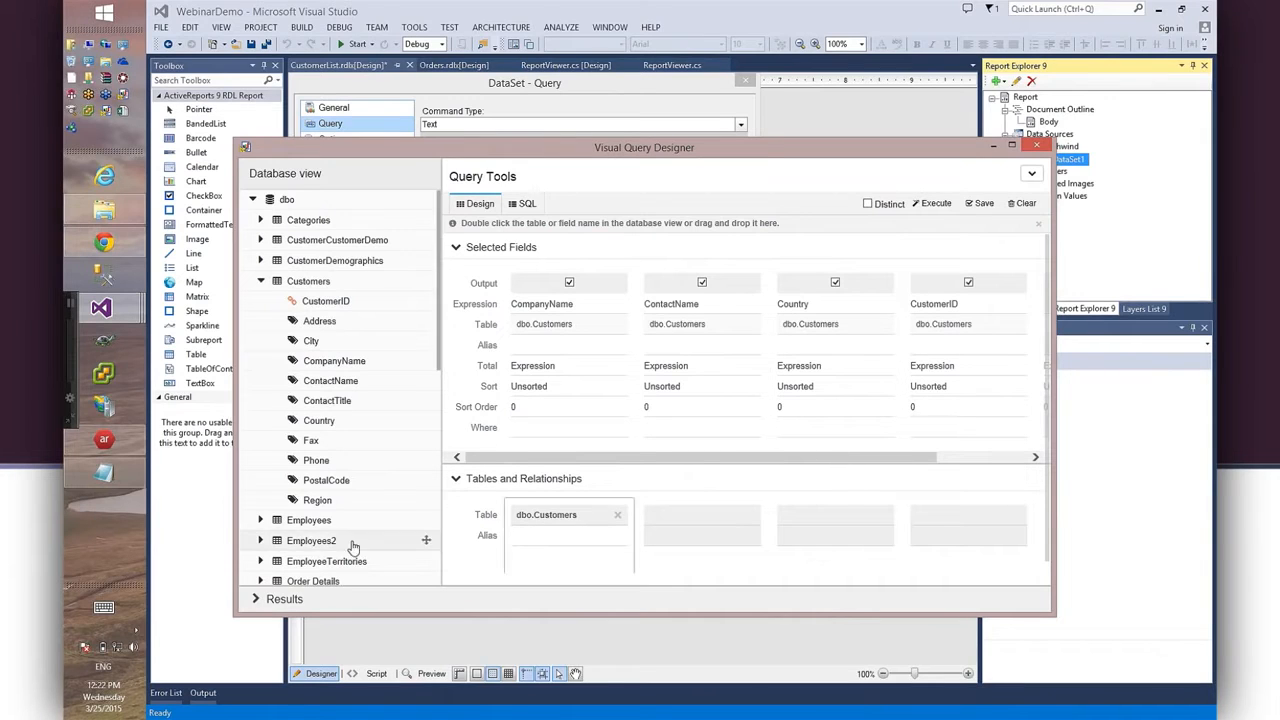
Try adding OrderID from the Orders table to the query, cancel its table relation, and remove the Orders table again.
left_click(261, 283)
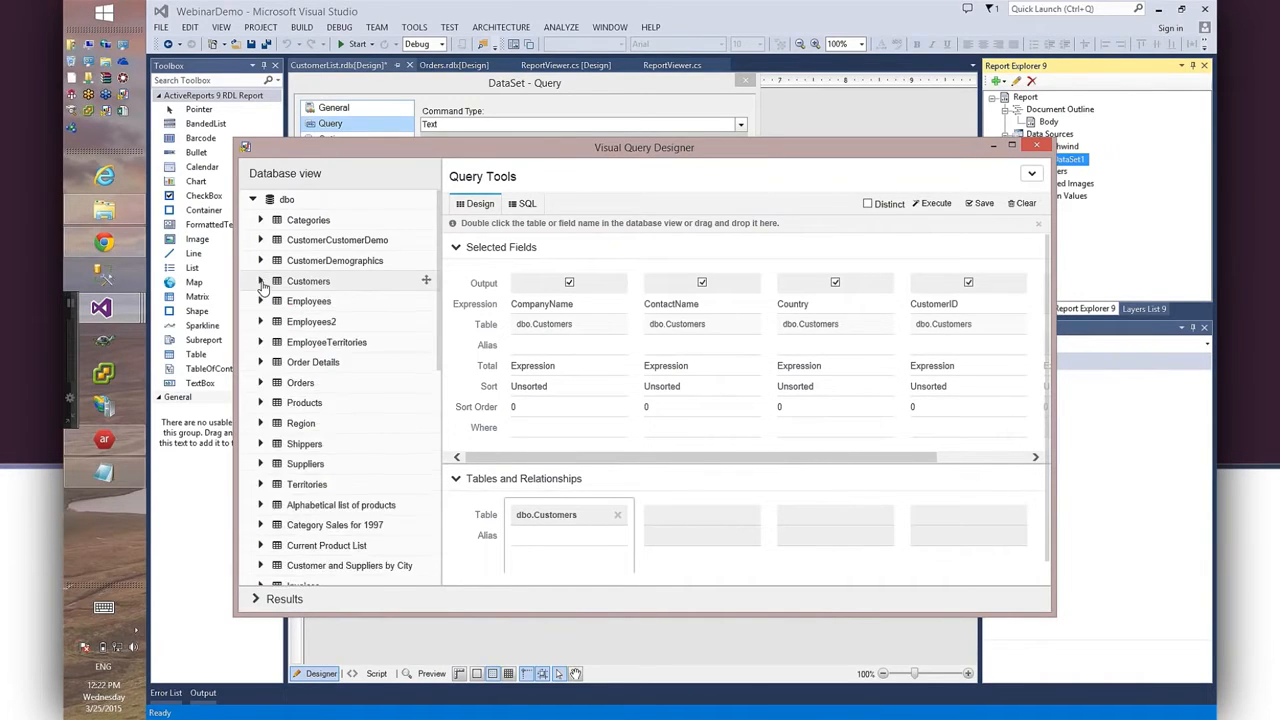
left_click(261, 383)
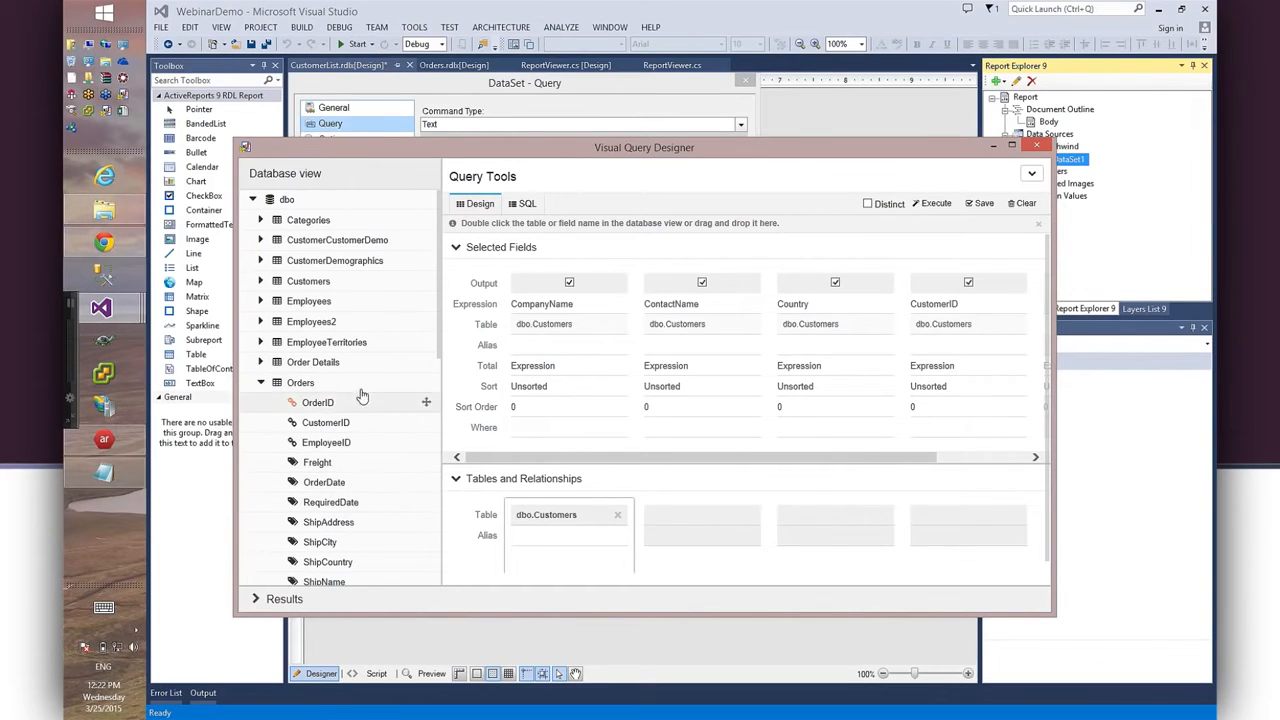
left_click_drag(320, 405, 912, 328)
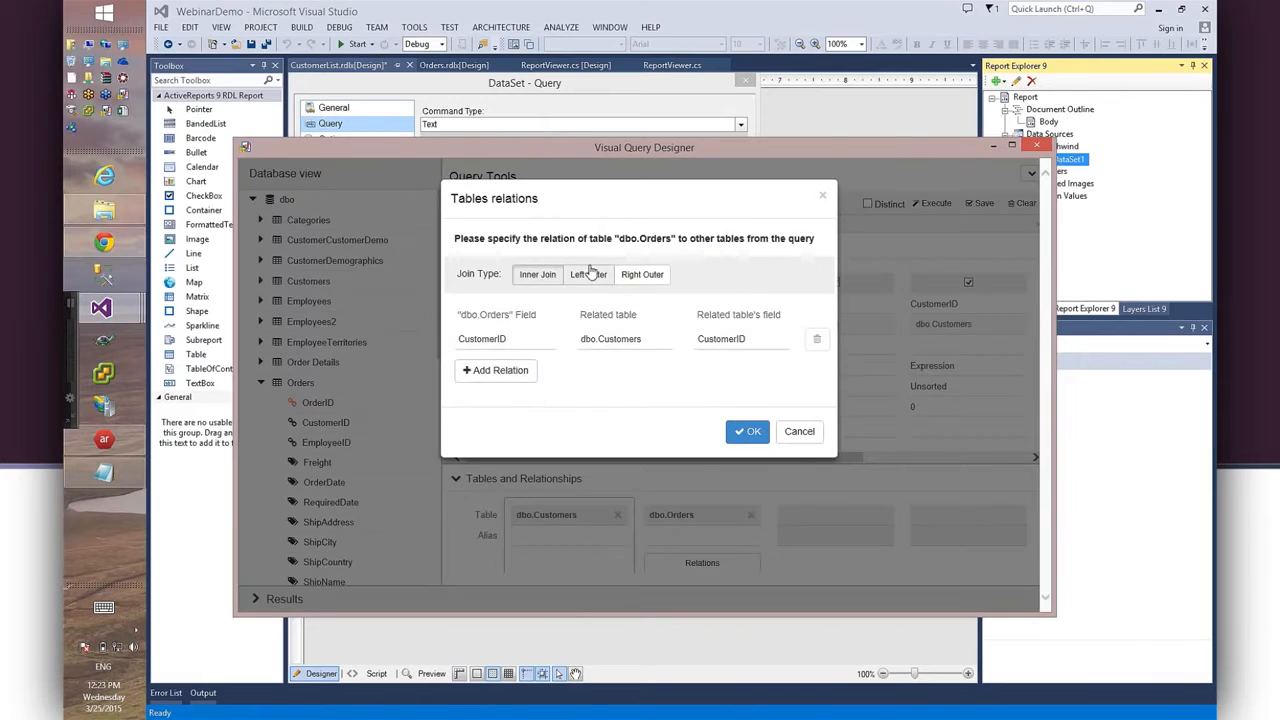
left_click(806, 432)
left_click(750, 514)
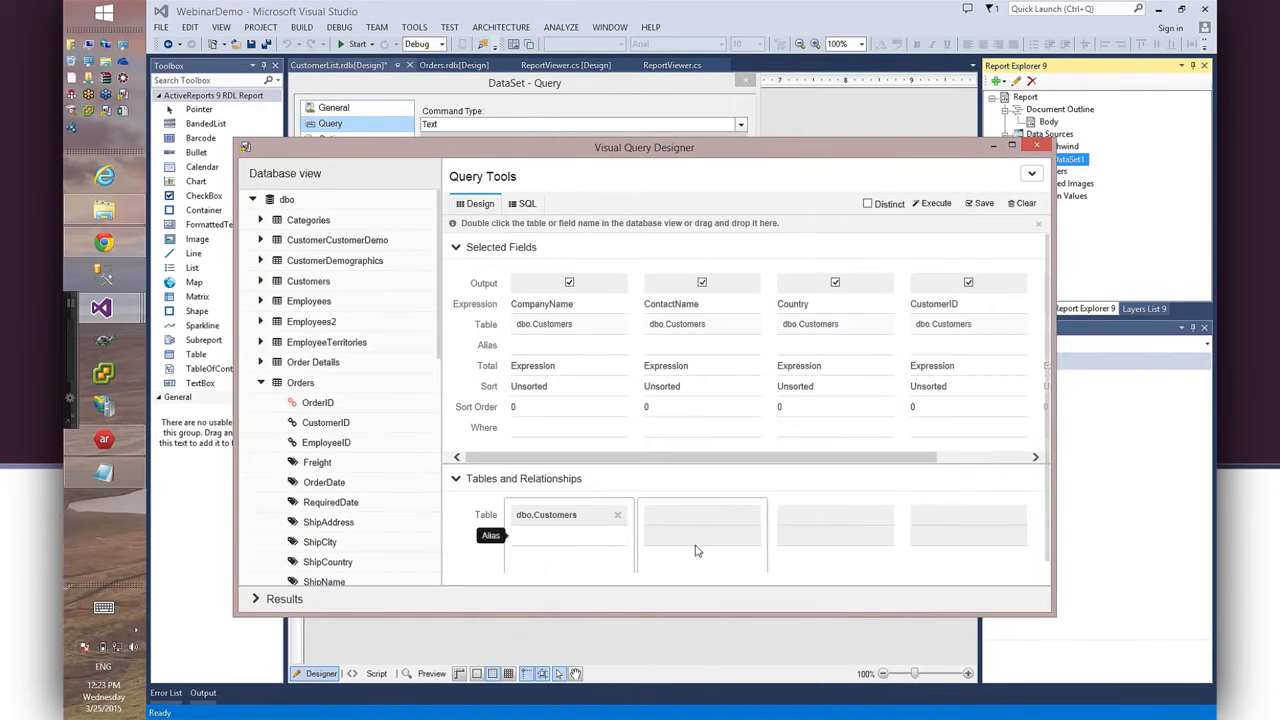
Save the visual query with its four Customers fields and confirm the Customer data set.
left_click_drag(912, 459, 833, 463)
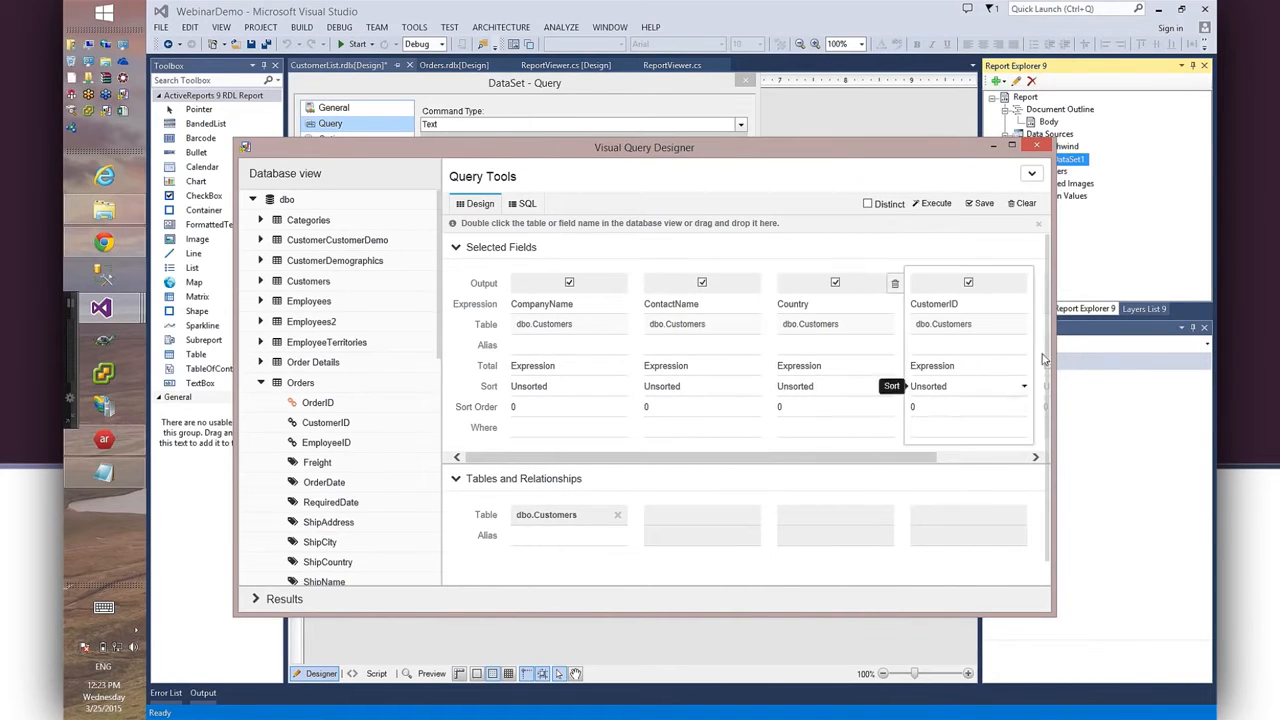
scroll(1045, 459, "down", 1)
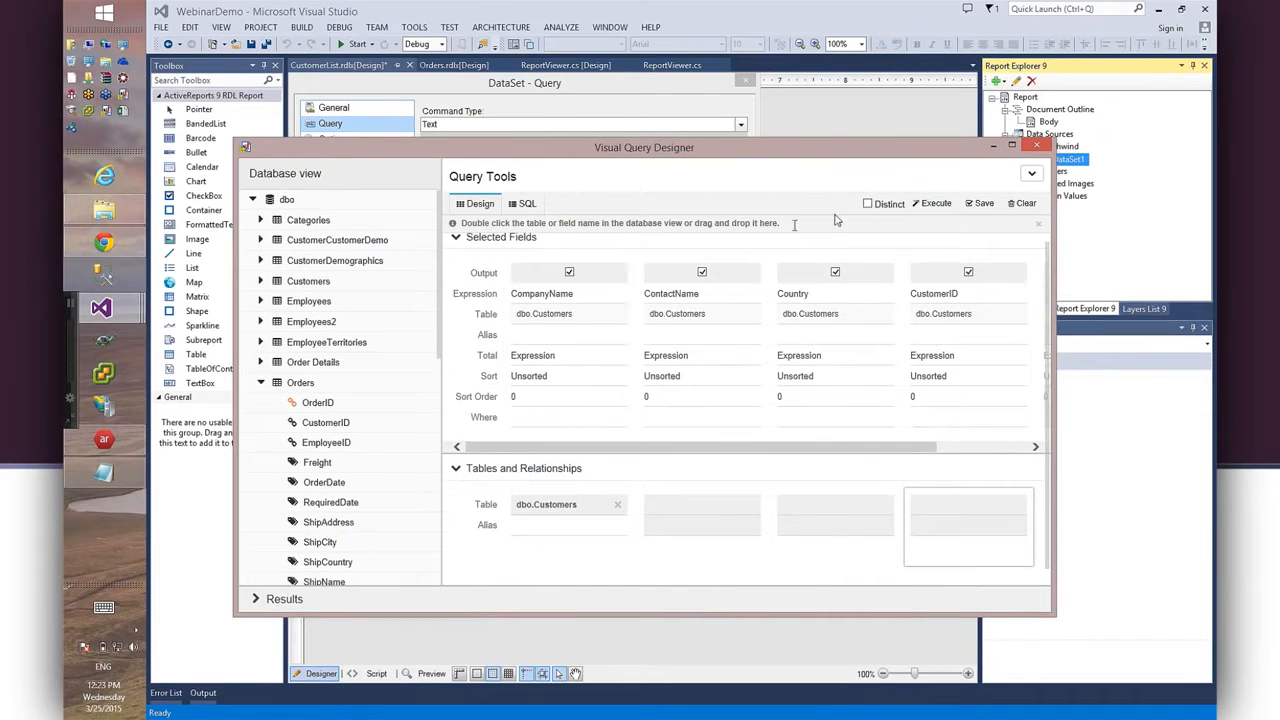
left_click(983, 206)
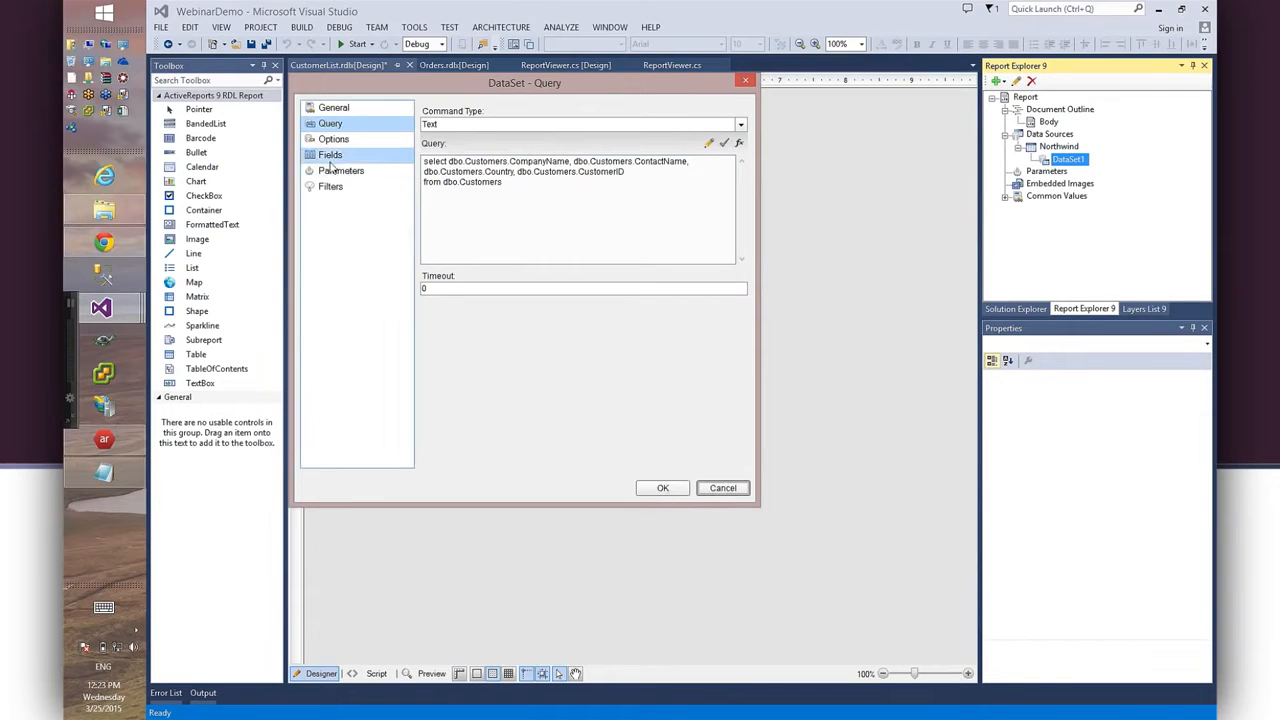
left_click(664, 489)
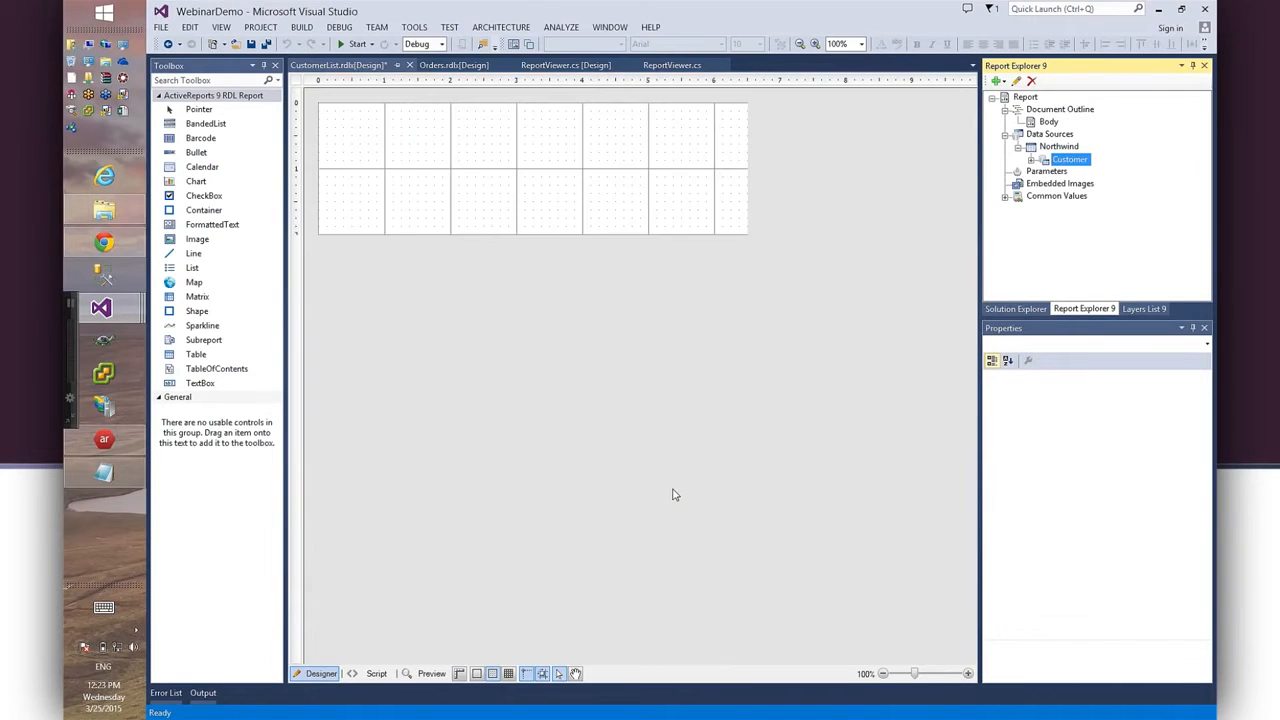
Place a table near the upper-left corner of the report body and bind its detail cells to ContactName, CompanyName and Country.
left_click(1031, 160)
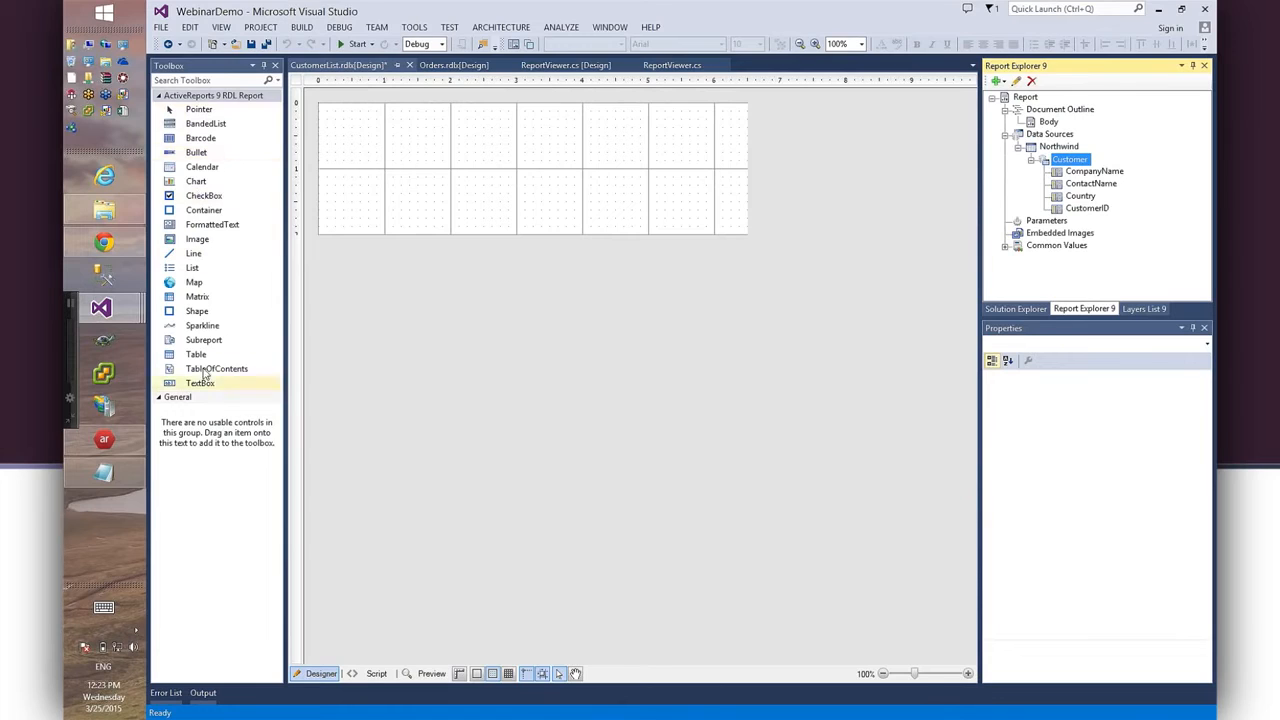
left_click_drag(187, 360, 330, 120)
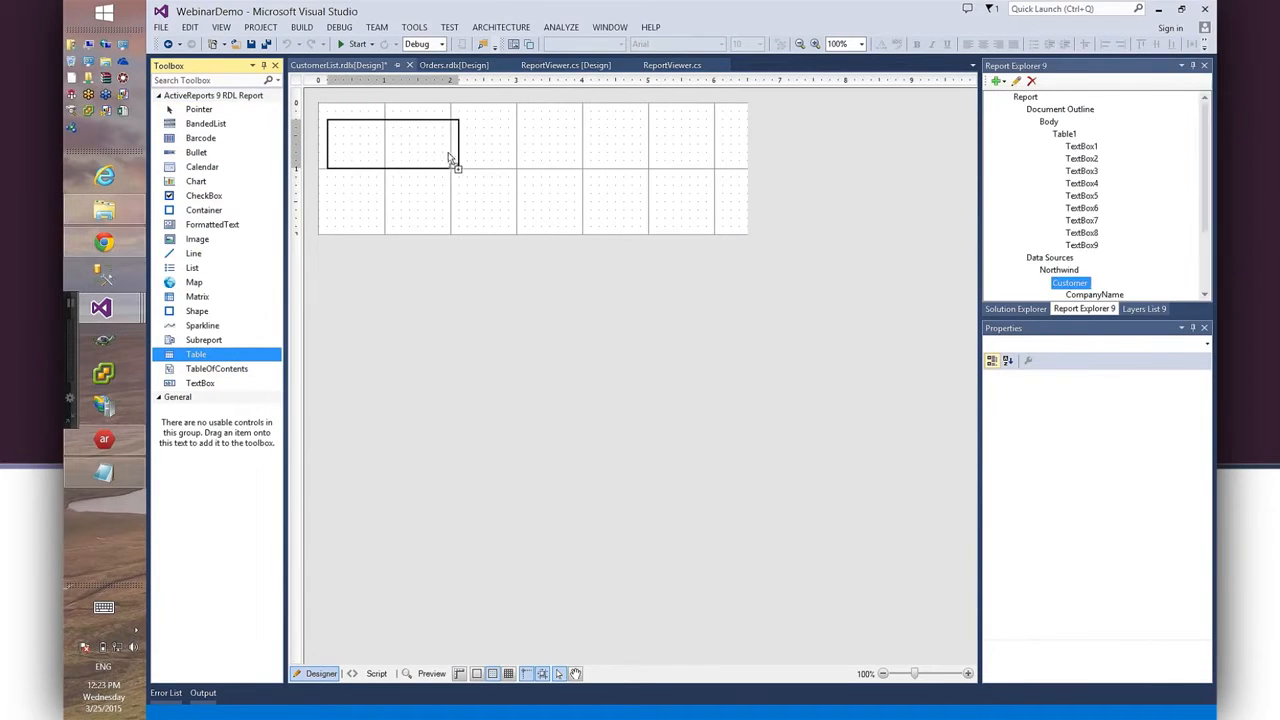
left_click(365, 144)
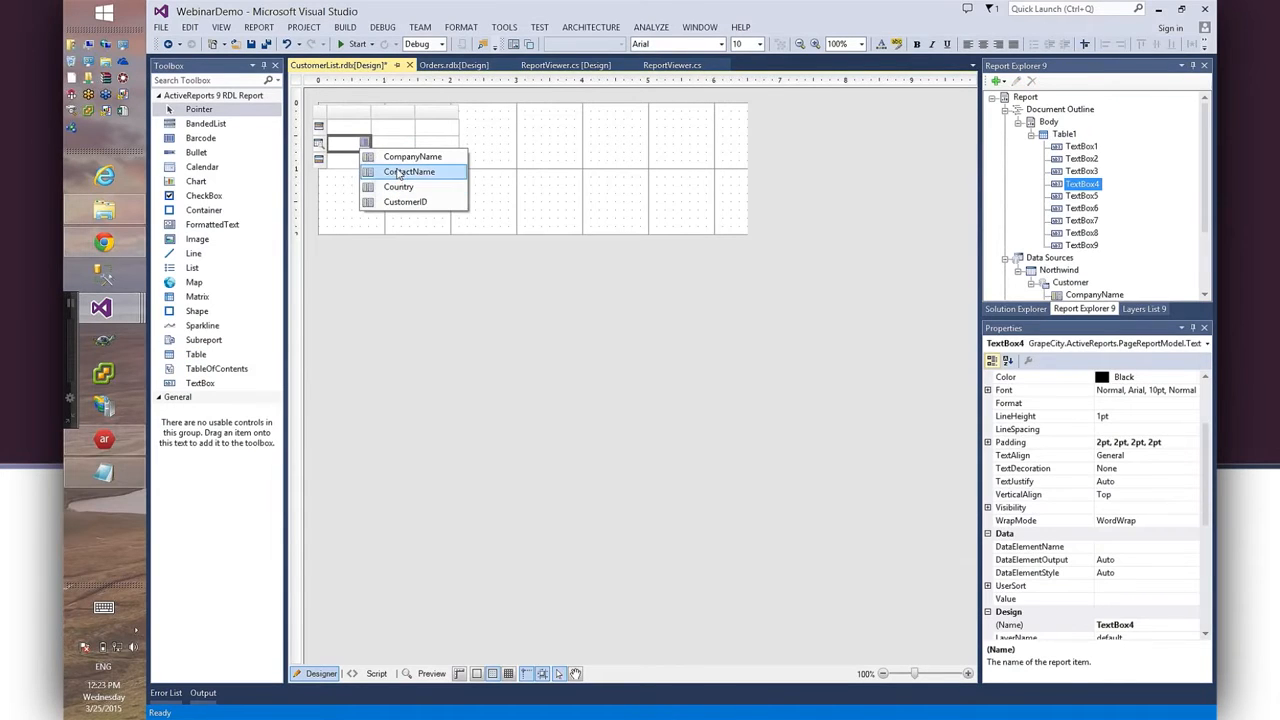
left_click(398, 171)
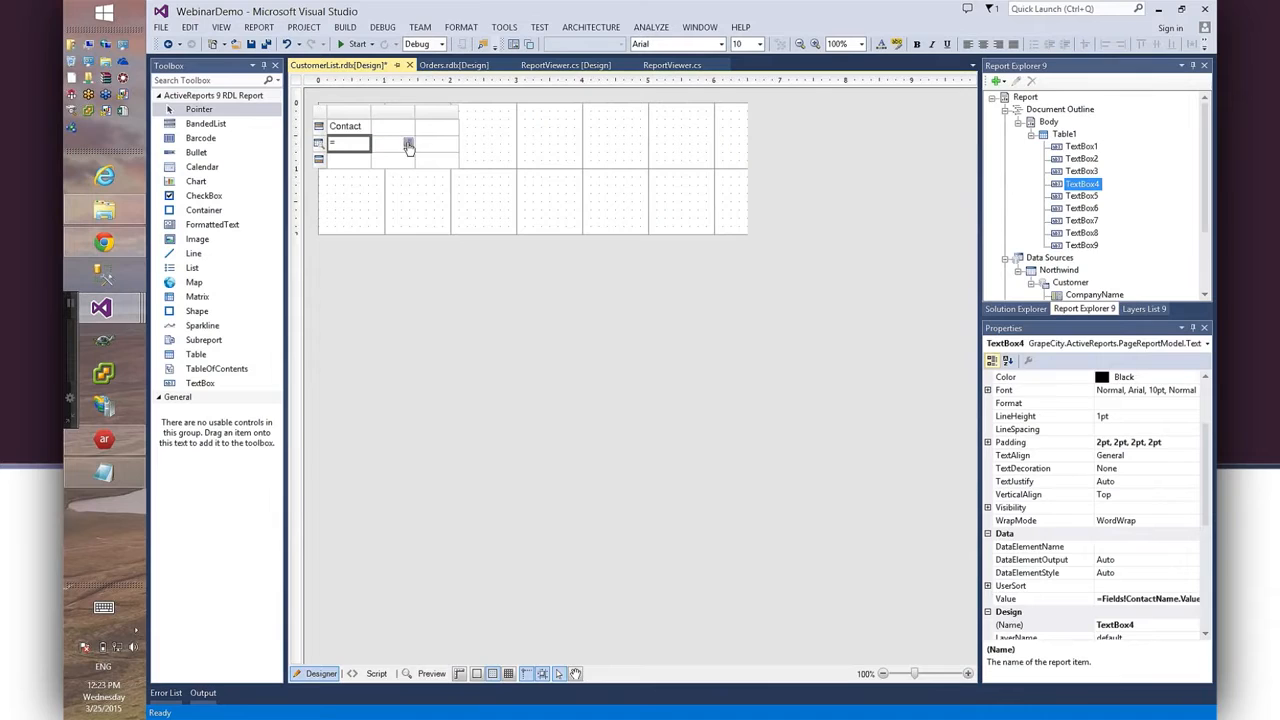
left_click(409, 145)
left_click(456, 157)
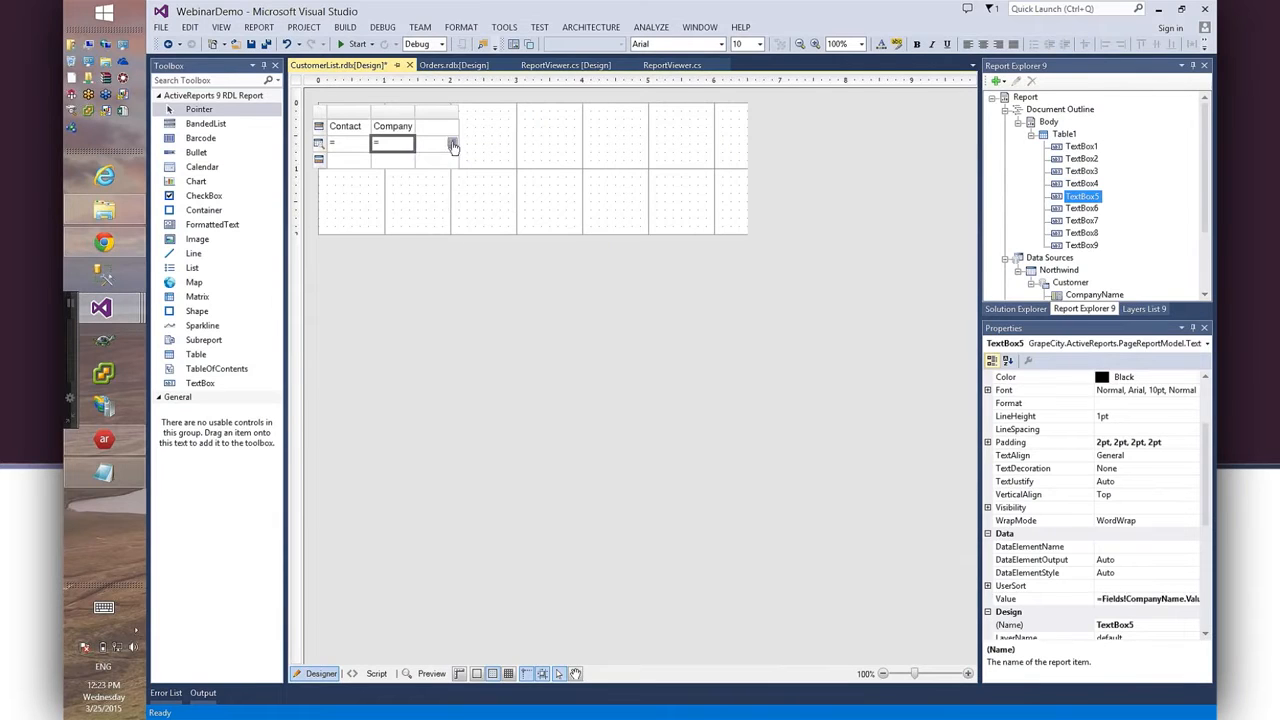
left_click(452, 144)
left_click(486, 187)
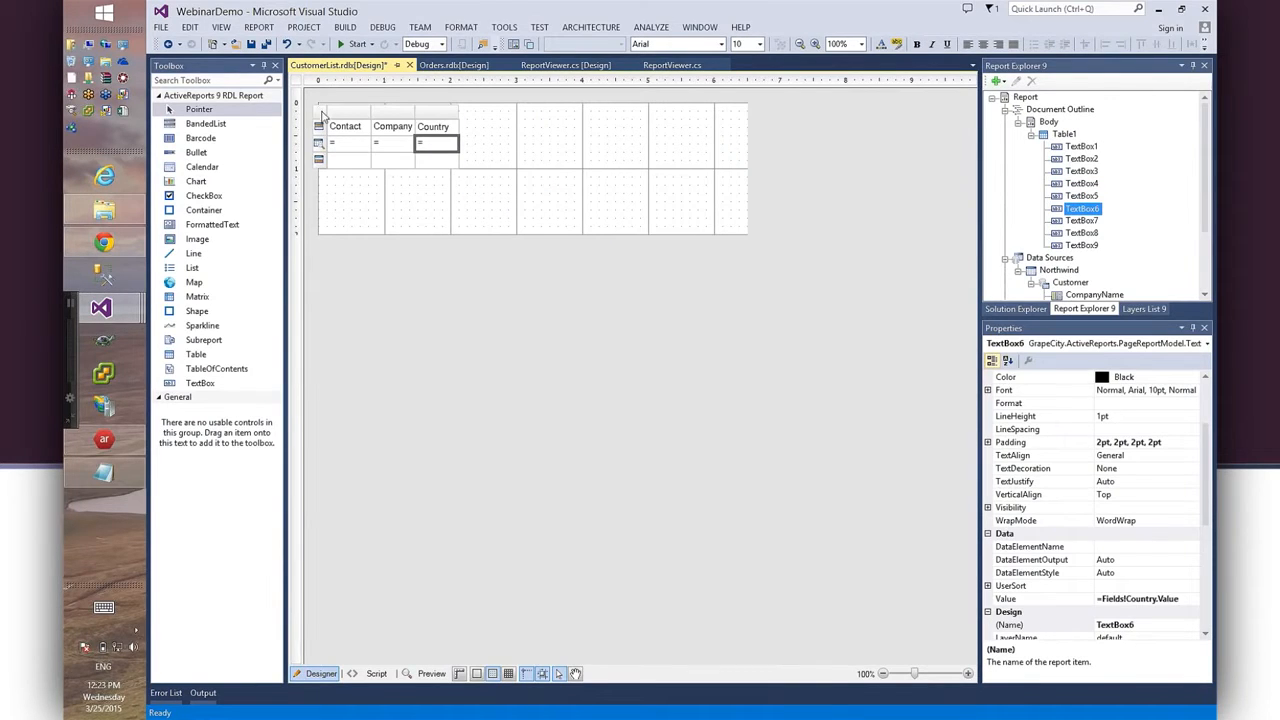
Make the table's header row bold and widen the three columns to about 1.75, 2 and 1.75 inches.
left_click(318, 127)
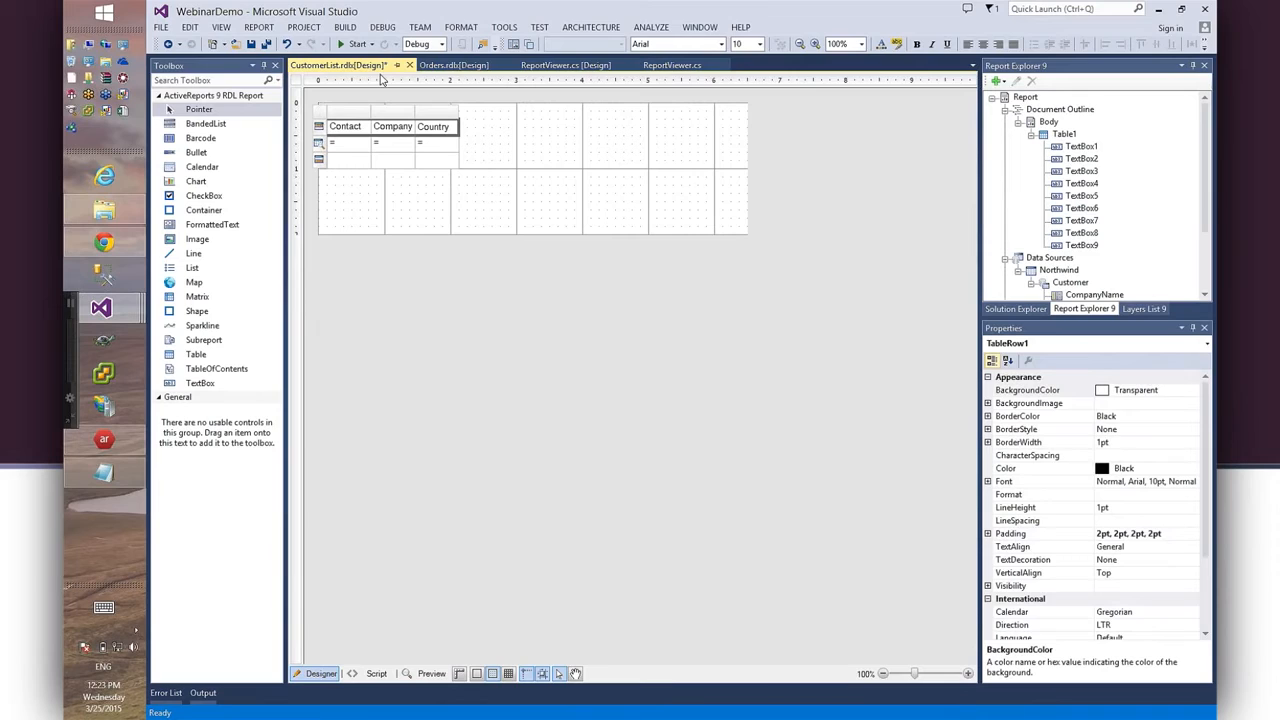
left_click(914, 46)
left_click_drag(371, 113, 574, 112)
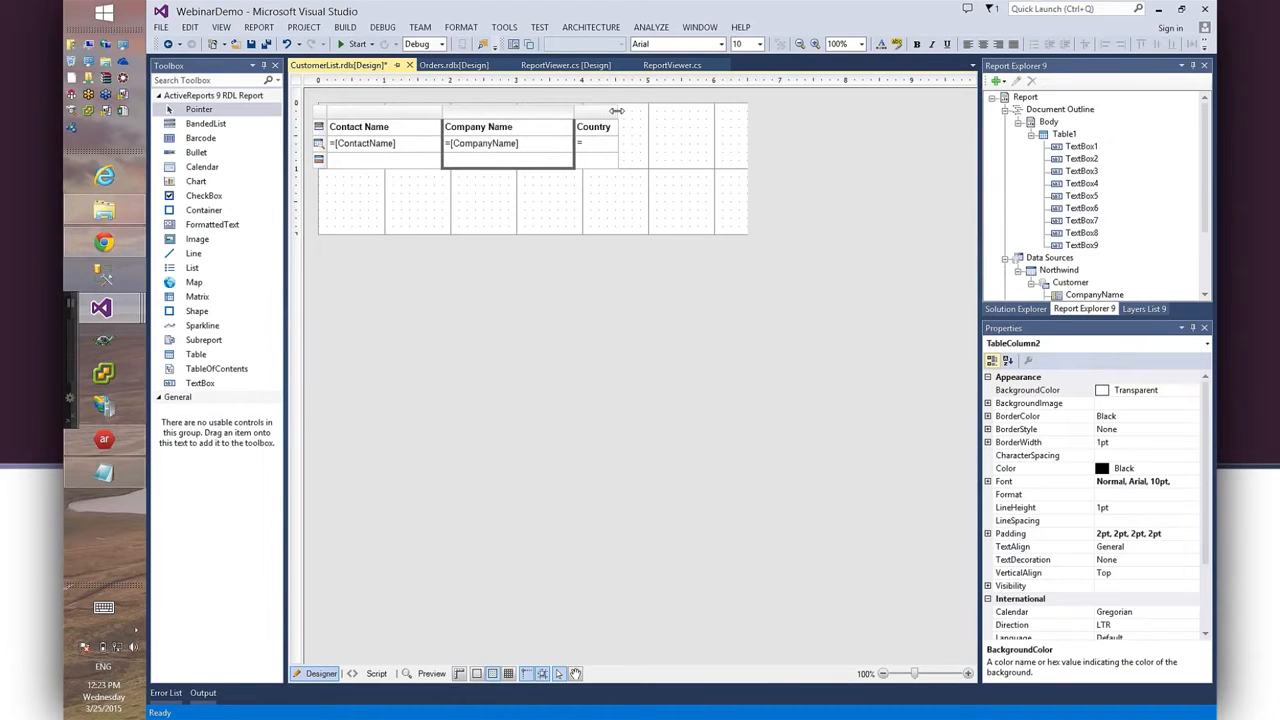
left_click(618, 117)
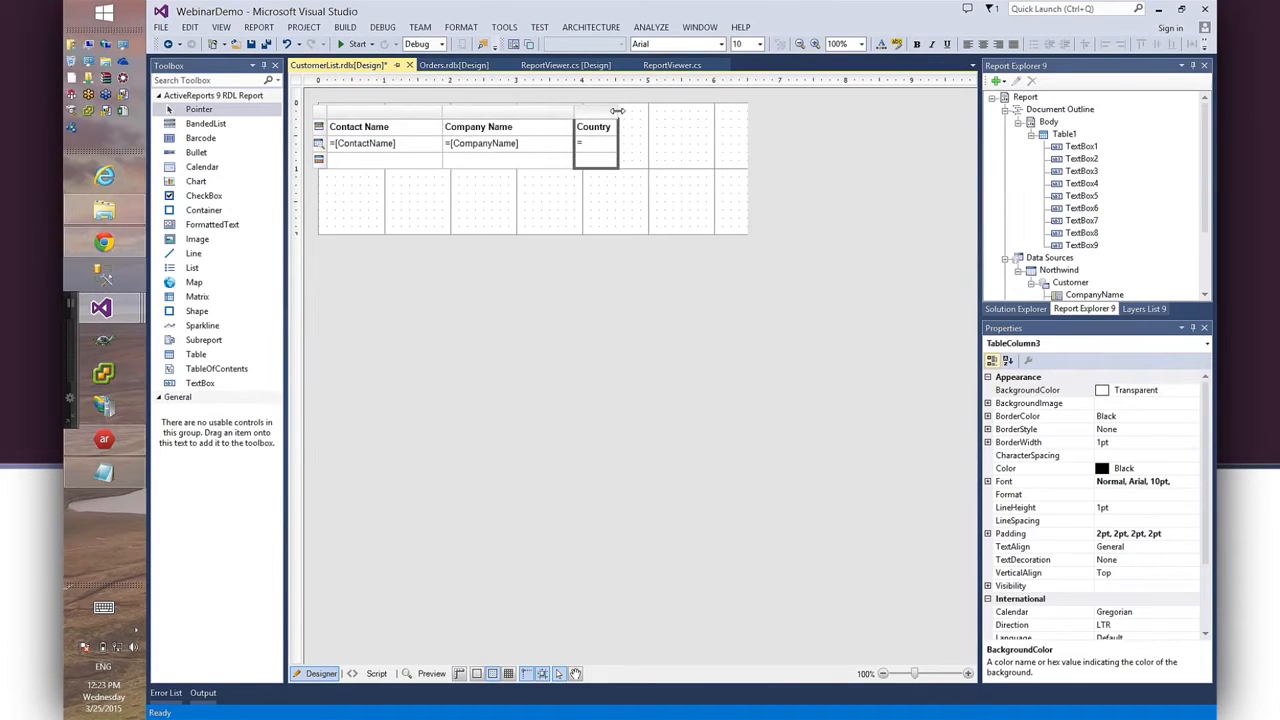
left_click_drag(618, 111, 689, 111)
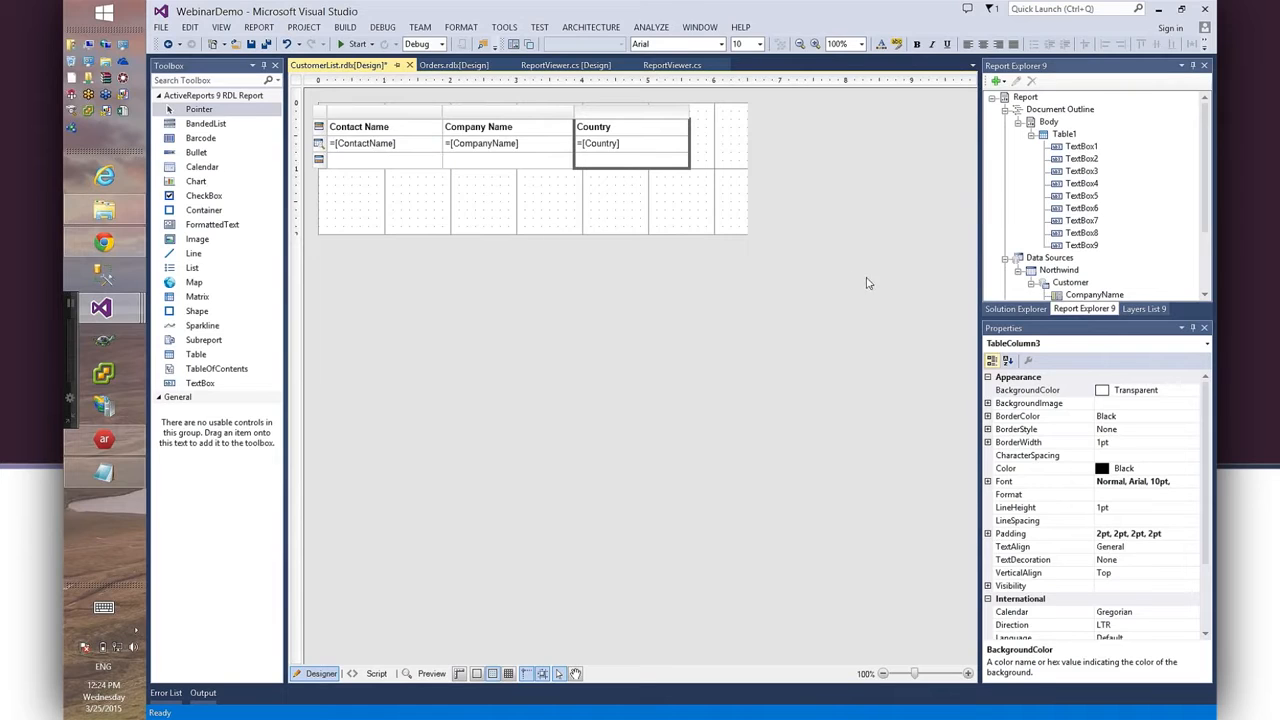
Preview the CustomerList report and save all open files.
left_click(431, 674)
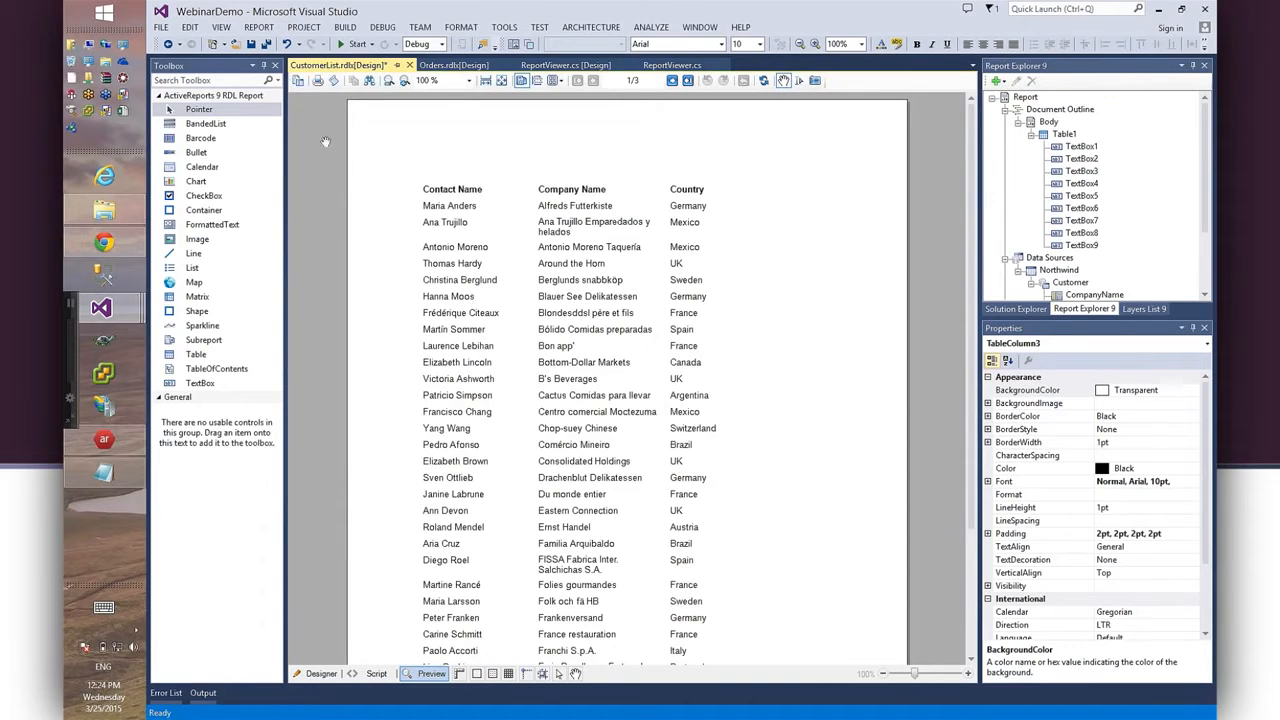
left_click(270, 45)
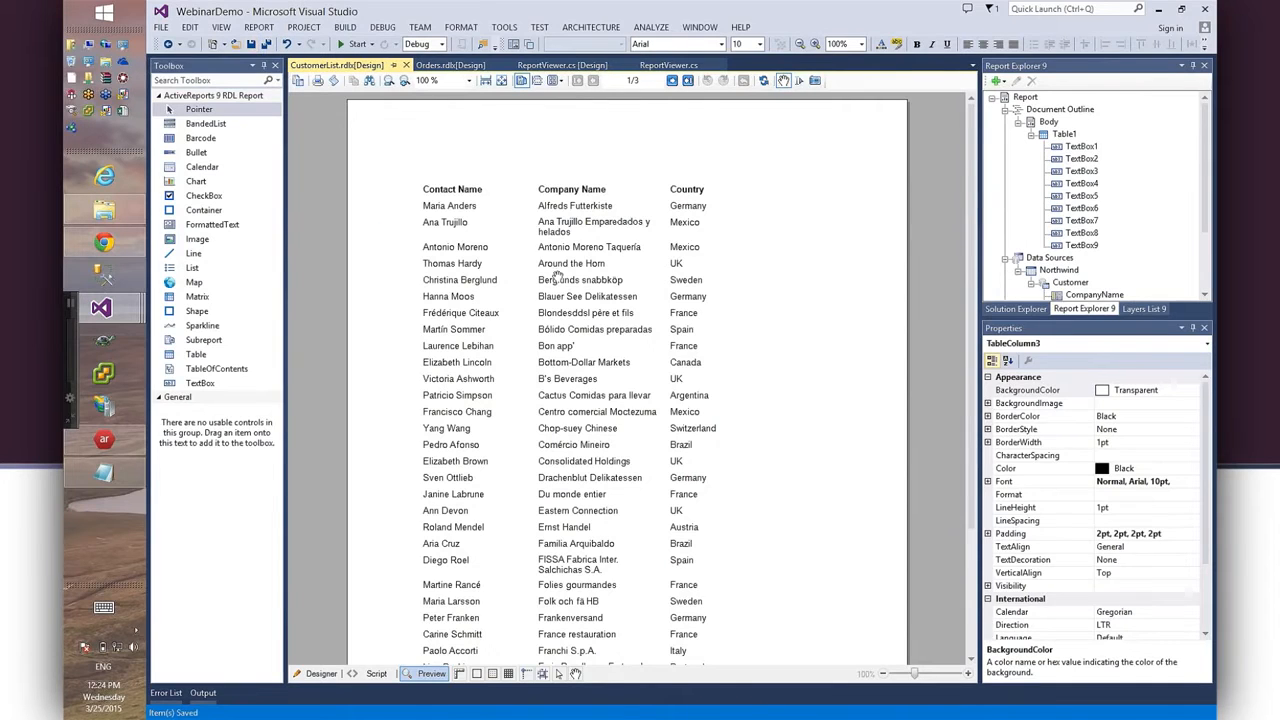
Add a Customer List entry to the Reports submenu of the ReportViewer form and create its click handler.
left_click(322, 673)
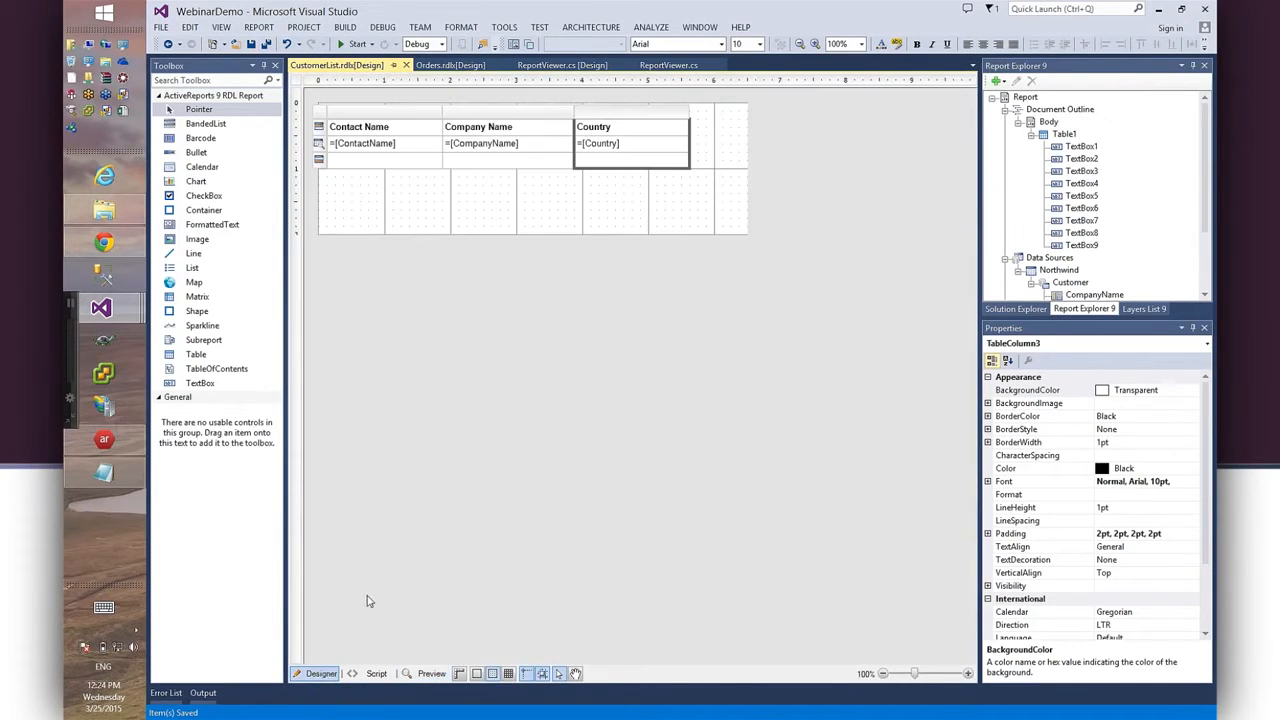
left_click(559, 65)
left_click(463, 190)
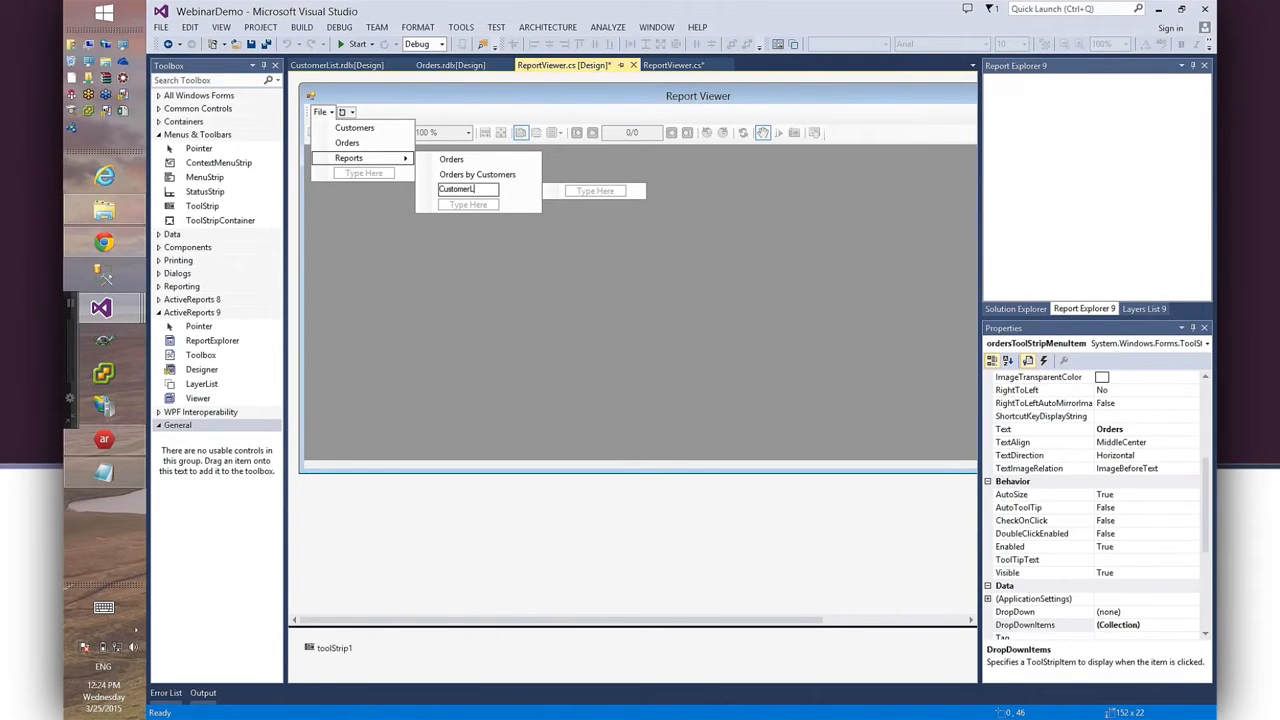
key("Return")
double_click(464, 190)
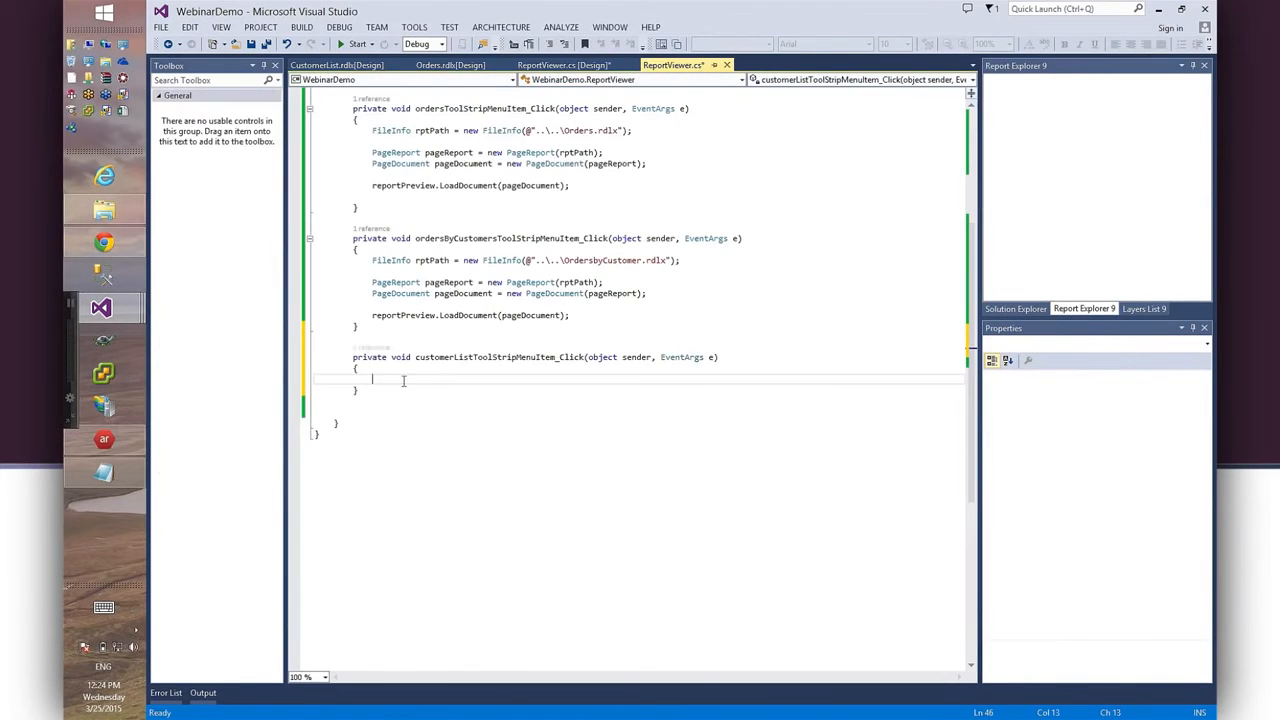
Copy the report-loading code from the Orders by Customers handler into the empty Customer List click handler.
left_click_drag(371, 259, 593, 316)
key("ctrl+c")
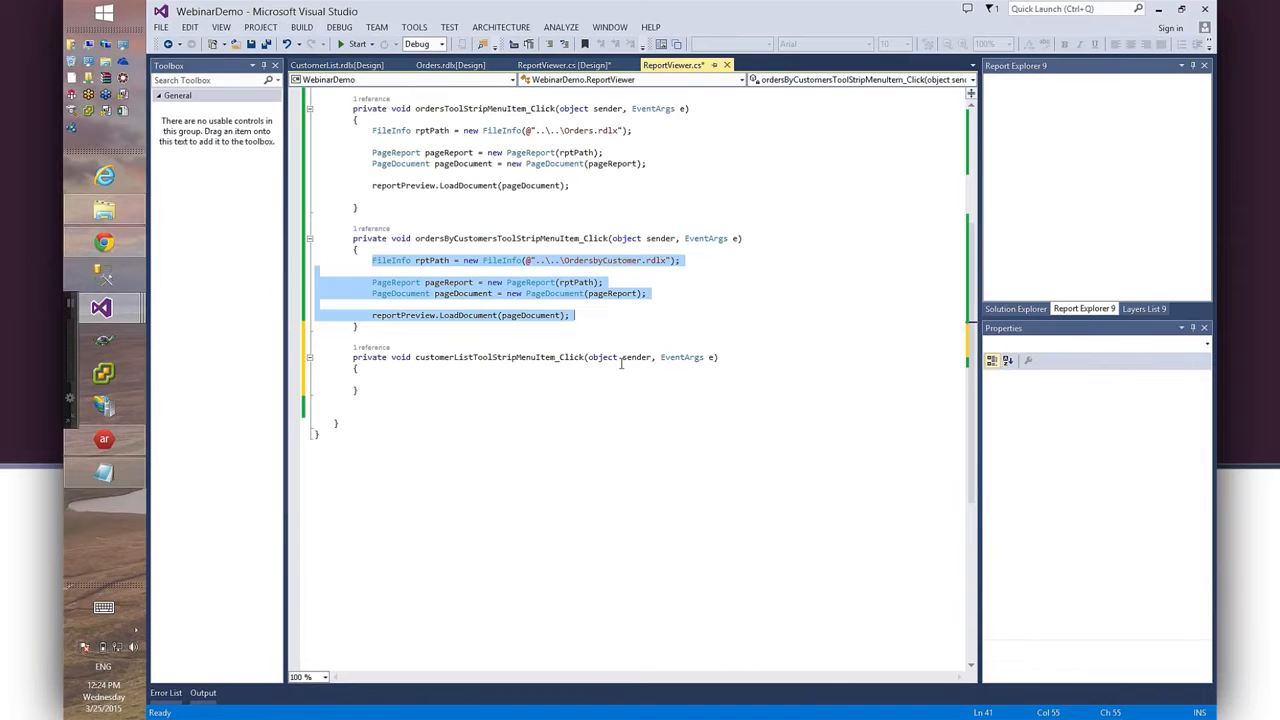
left_click(371, 381)
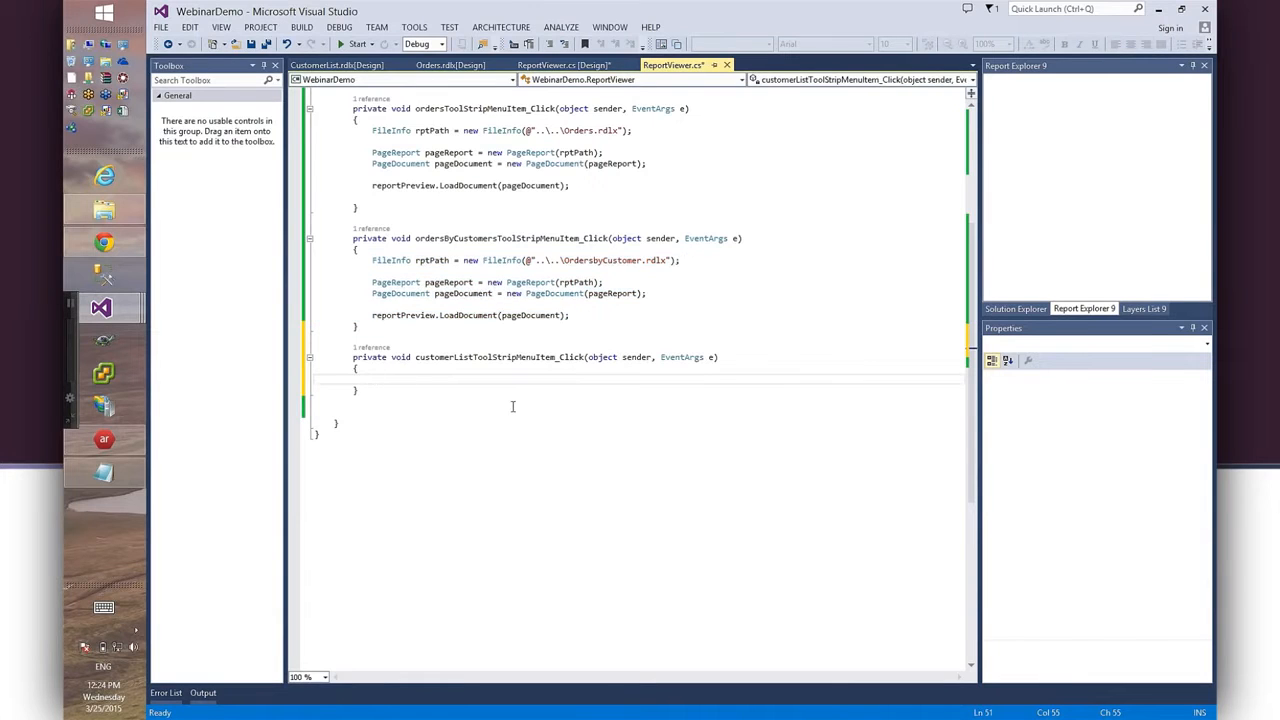
key("ctrl+v")
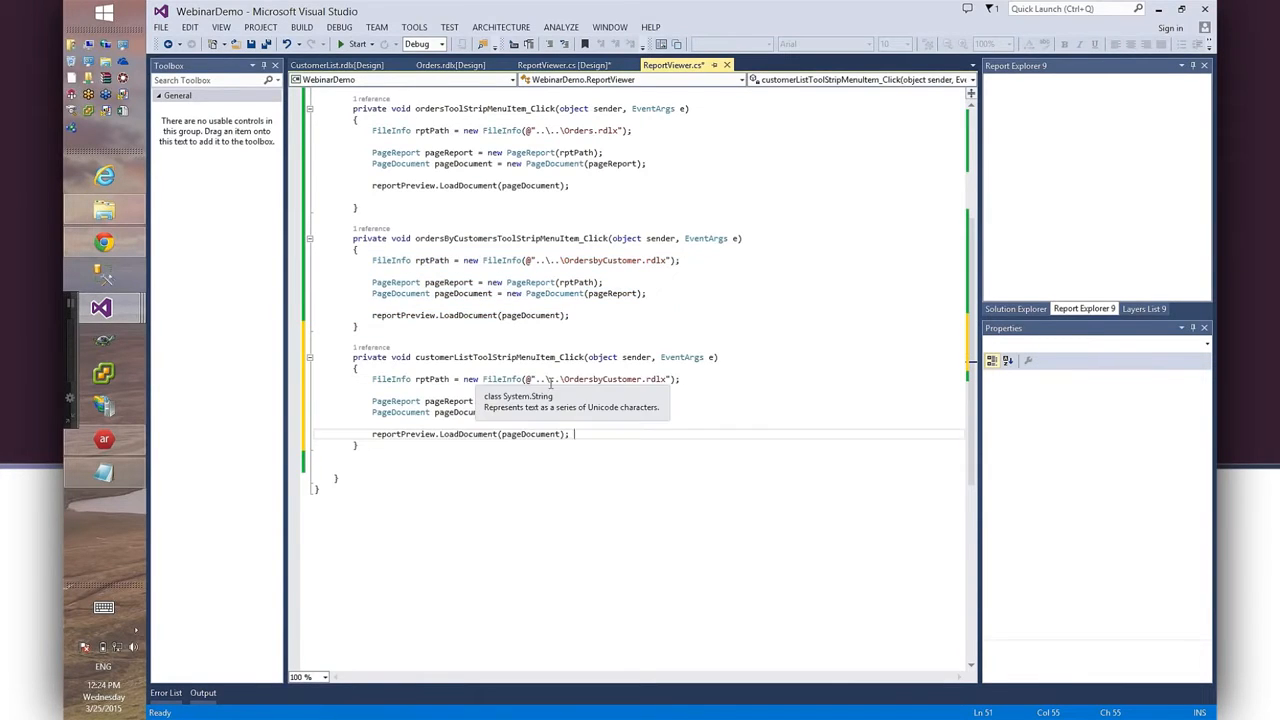
Change the report file path in the Customer List handler to CustomerList.rdlx and save all files.
left_click_drag(565, 379, 648, 381)
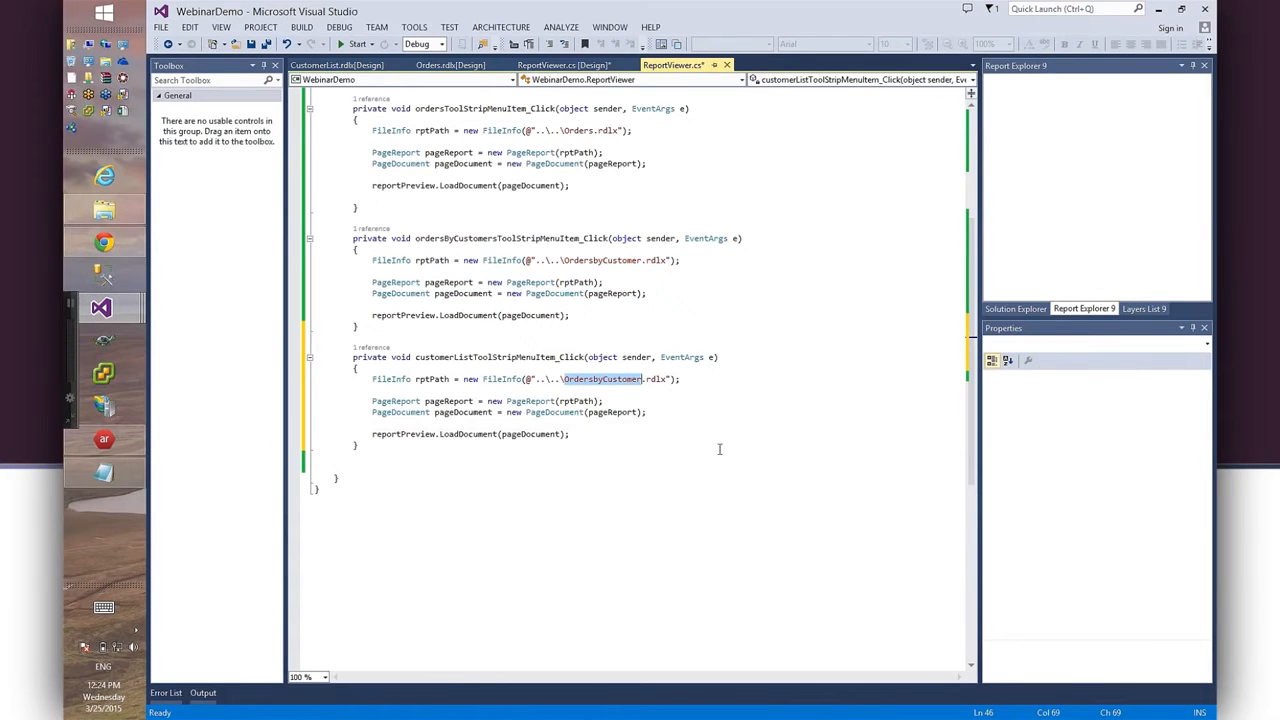
left_click(1024, 310)
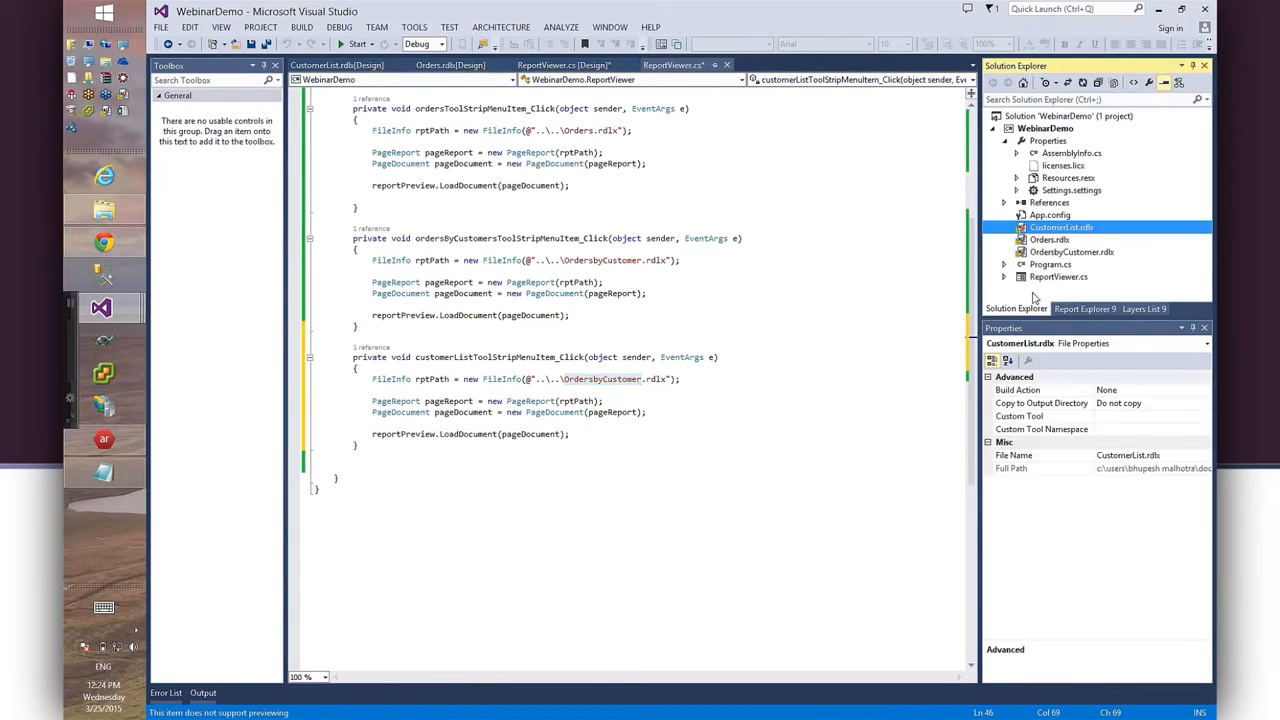
left_click(618, 382)
left_click(599, 379)
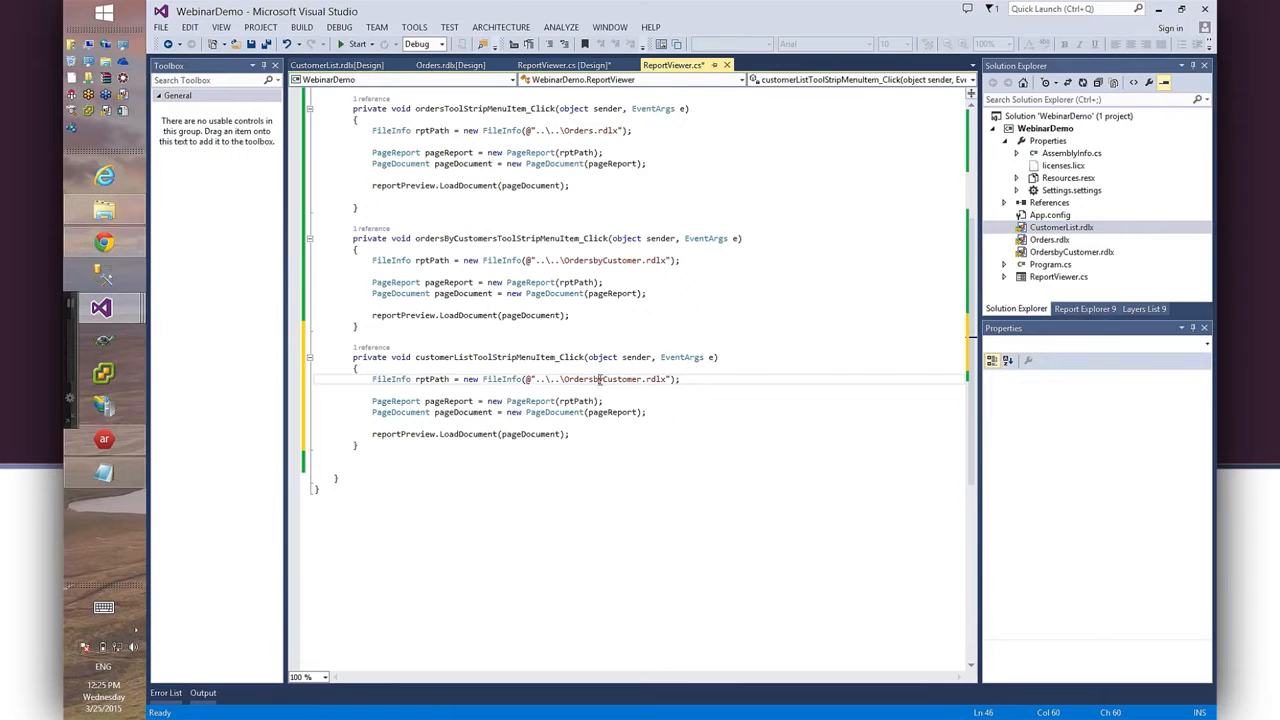
key("BackSpace")
key("BackSpace")
key("BackSpace")
key("BackSpace")
key("BackSpace")
key("BackSpace")
key("BackSpace")
key("BackSpace")
type("List")
left_click(265, 44)
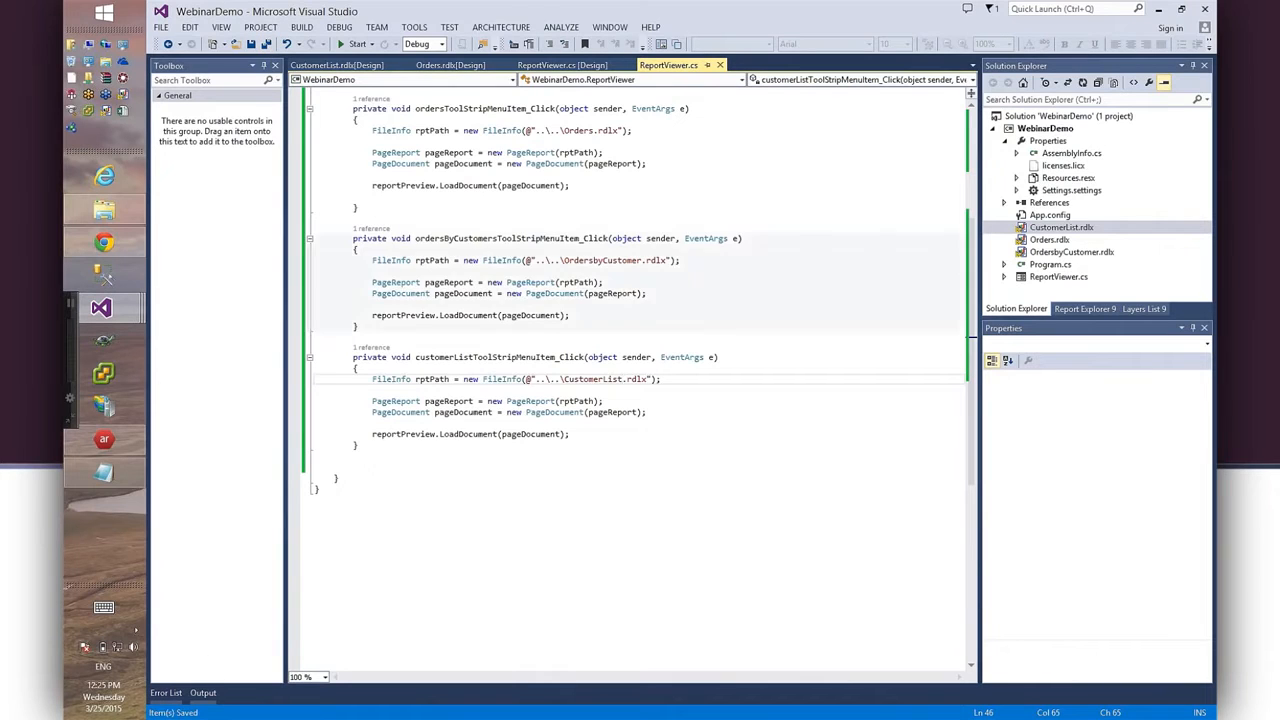
Run the WebinarDemo project and display the Orders report in the Report Viewer.
left_click(355, 44)
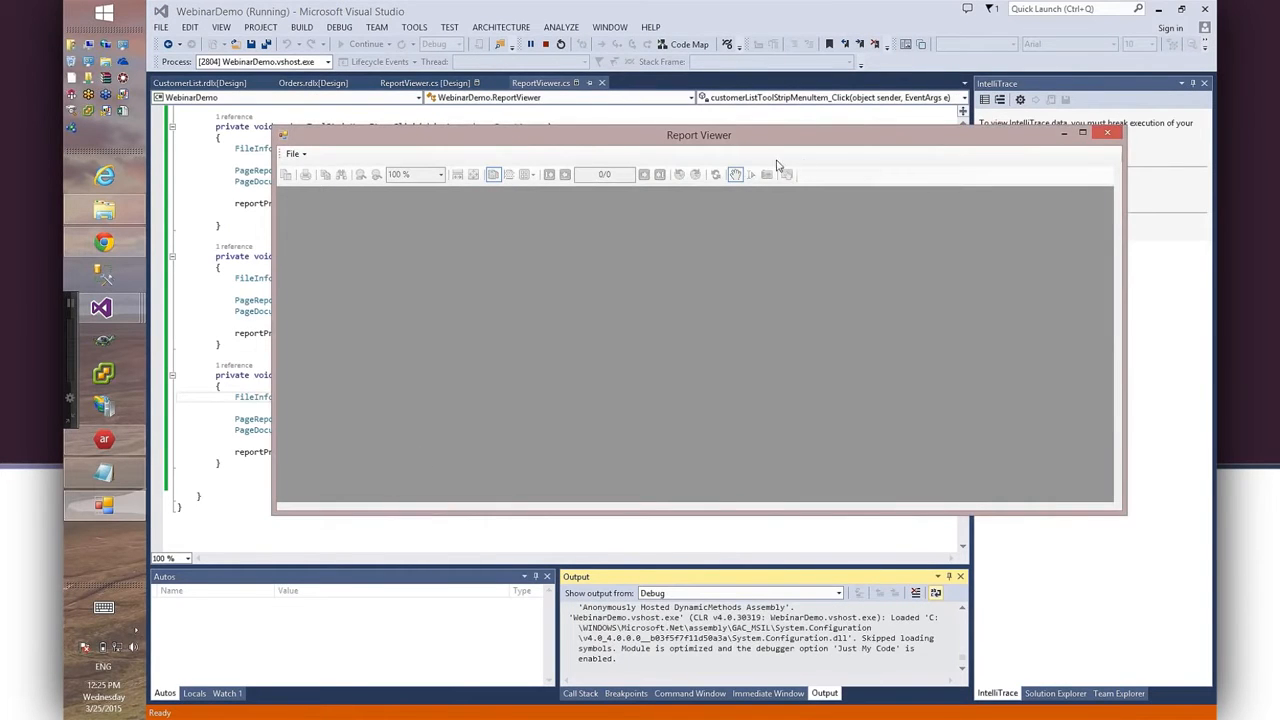
left_click(294, 155)
mouse_move(322, 203)
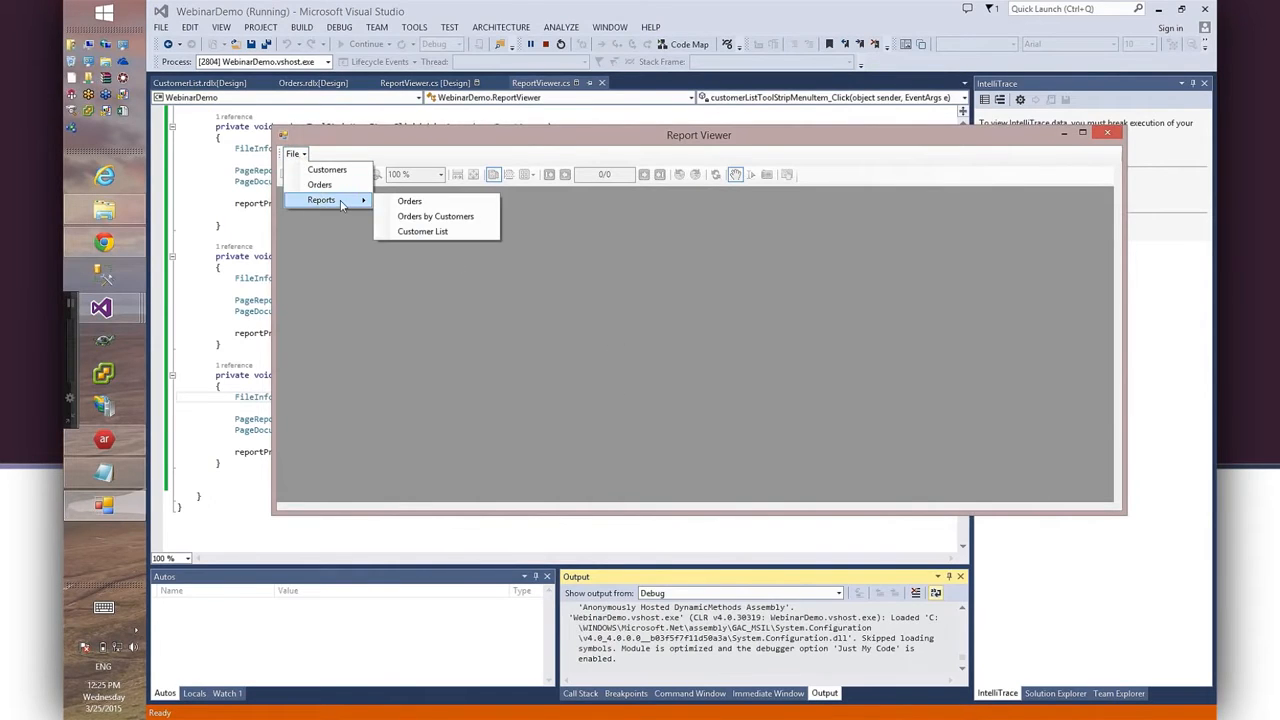
left_click(397, 200)
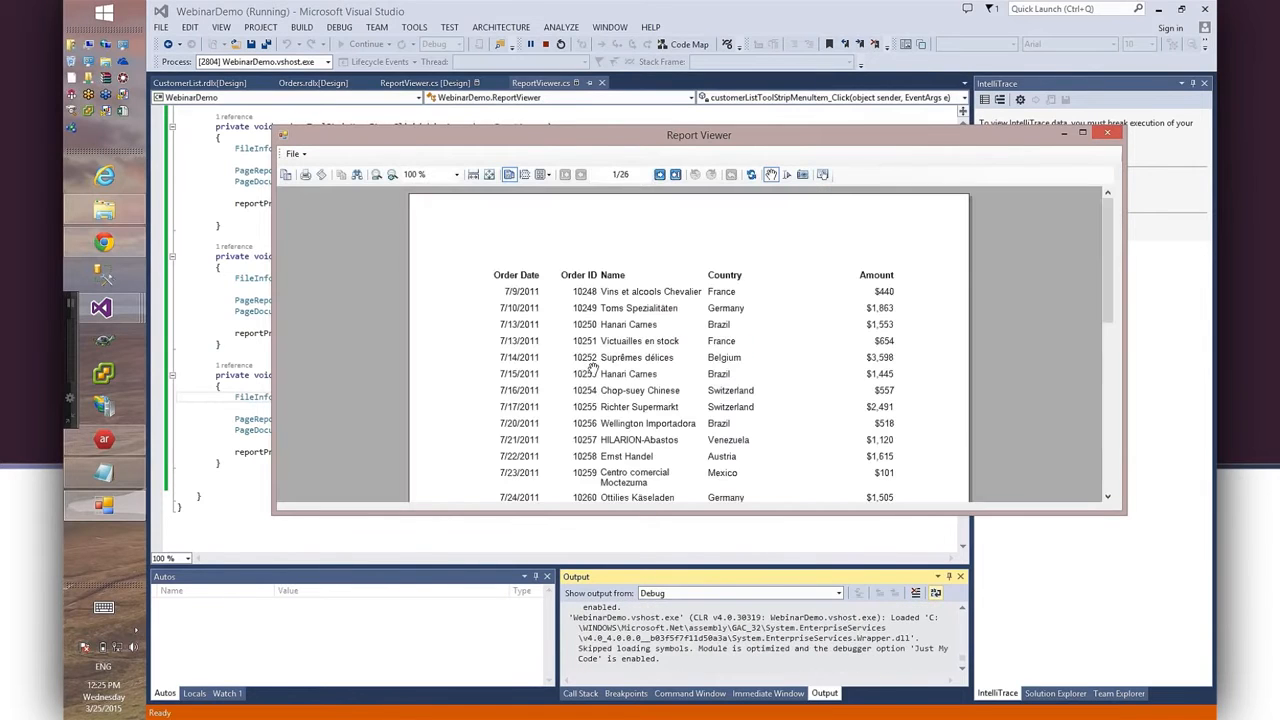
Display the Customer List report and page through to its last page and back to the first.
left_click(294, 154)
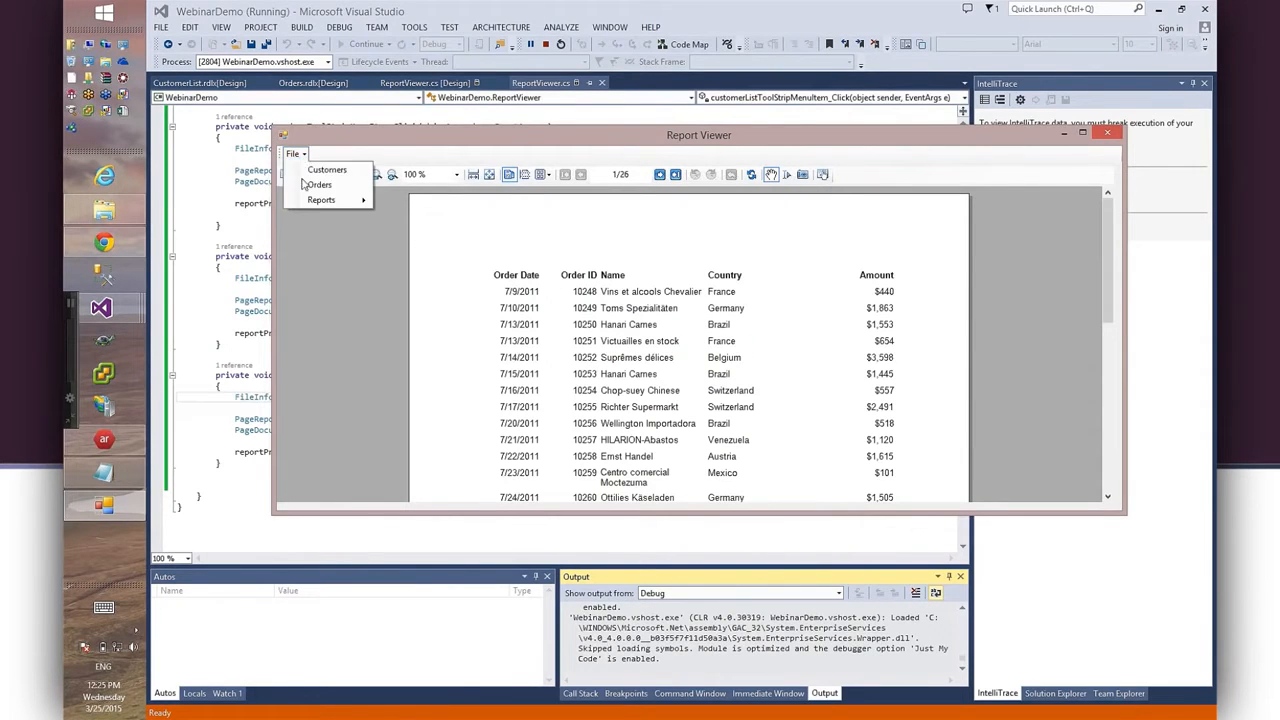
mouse_move(316, 205)
left_click(436, 230)
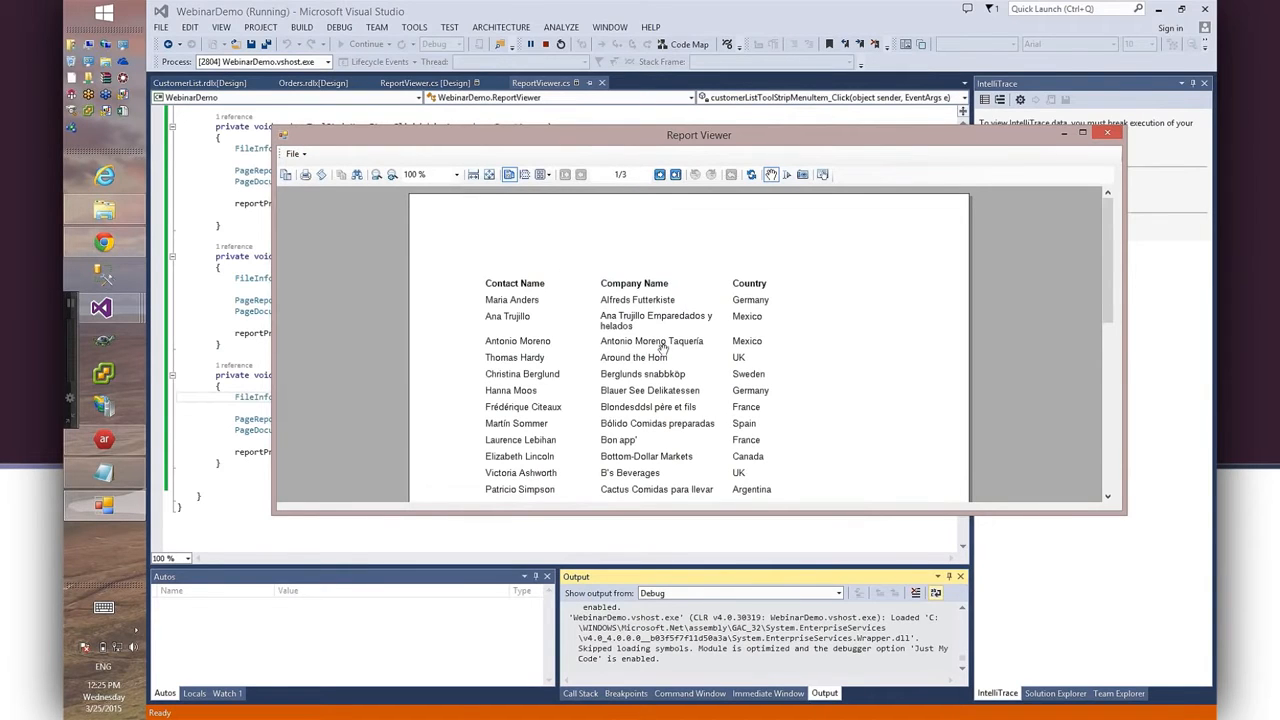
left_click(659, 175)
left_click(659, 175)
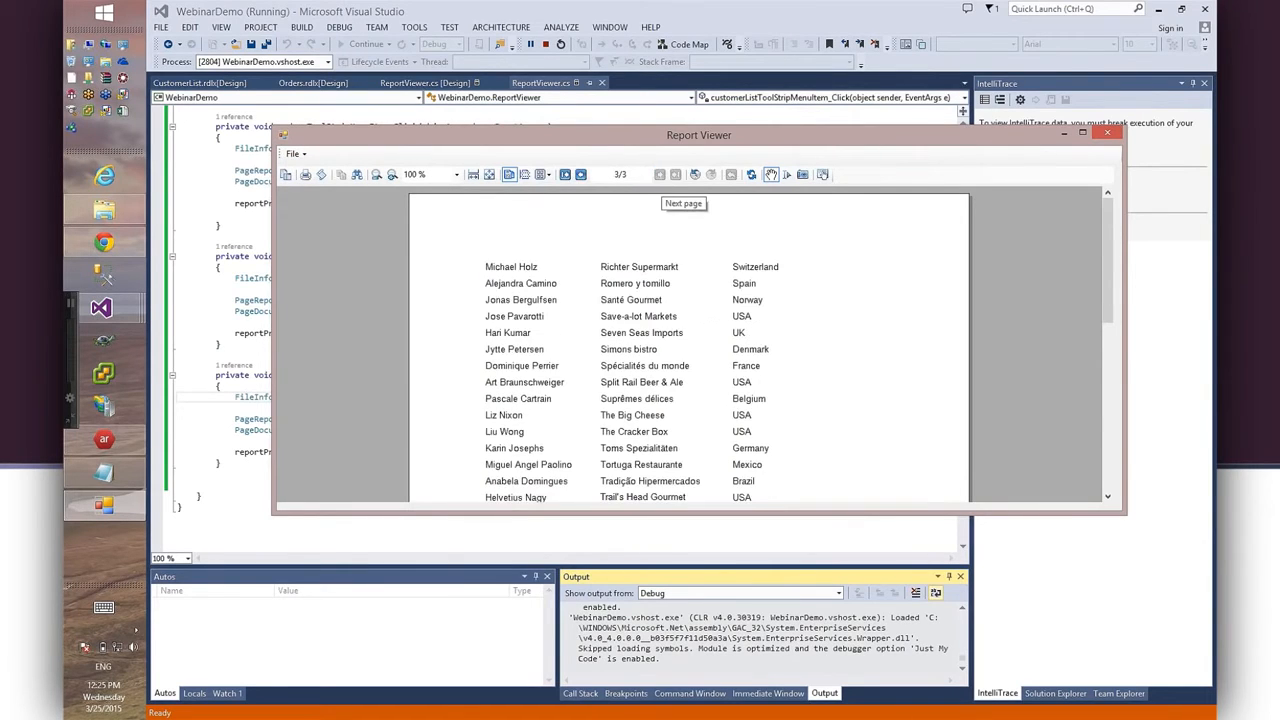
left_click(582, 176)
left_click(582, 176)
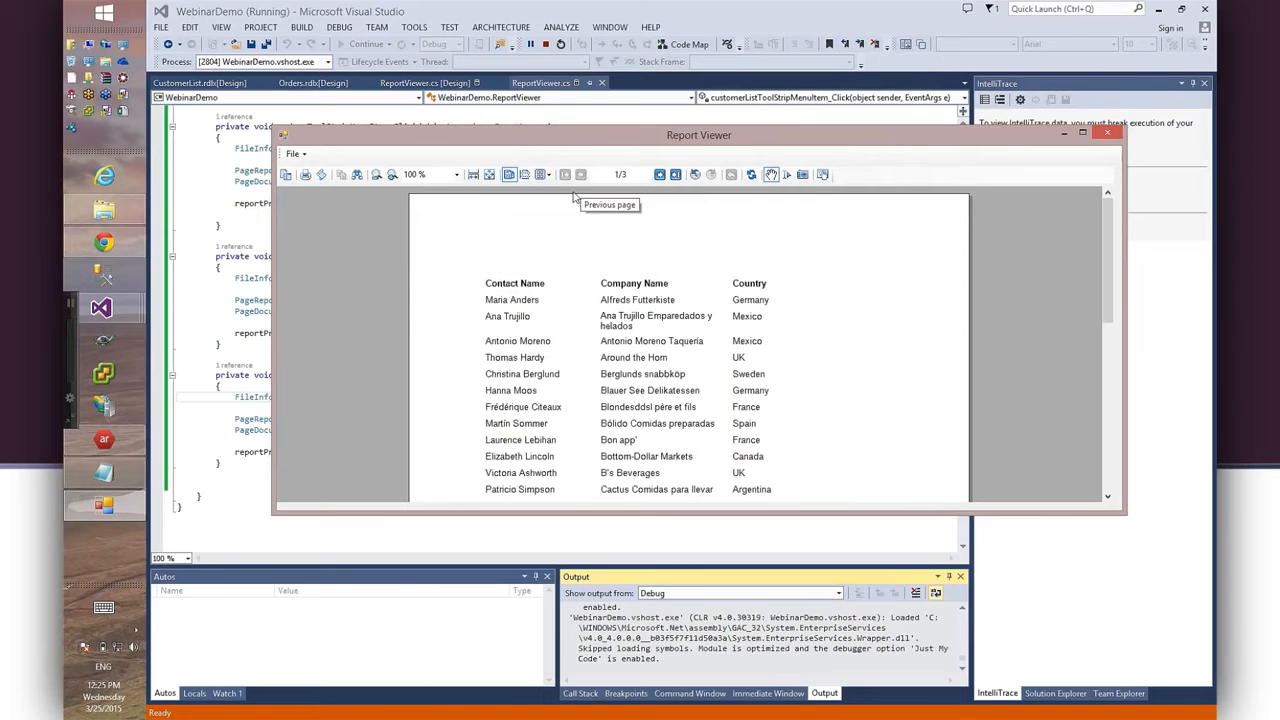
Show and hide the page thumbnails and zoom the Customer List report out to 80%.
left_click(286, 175)
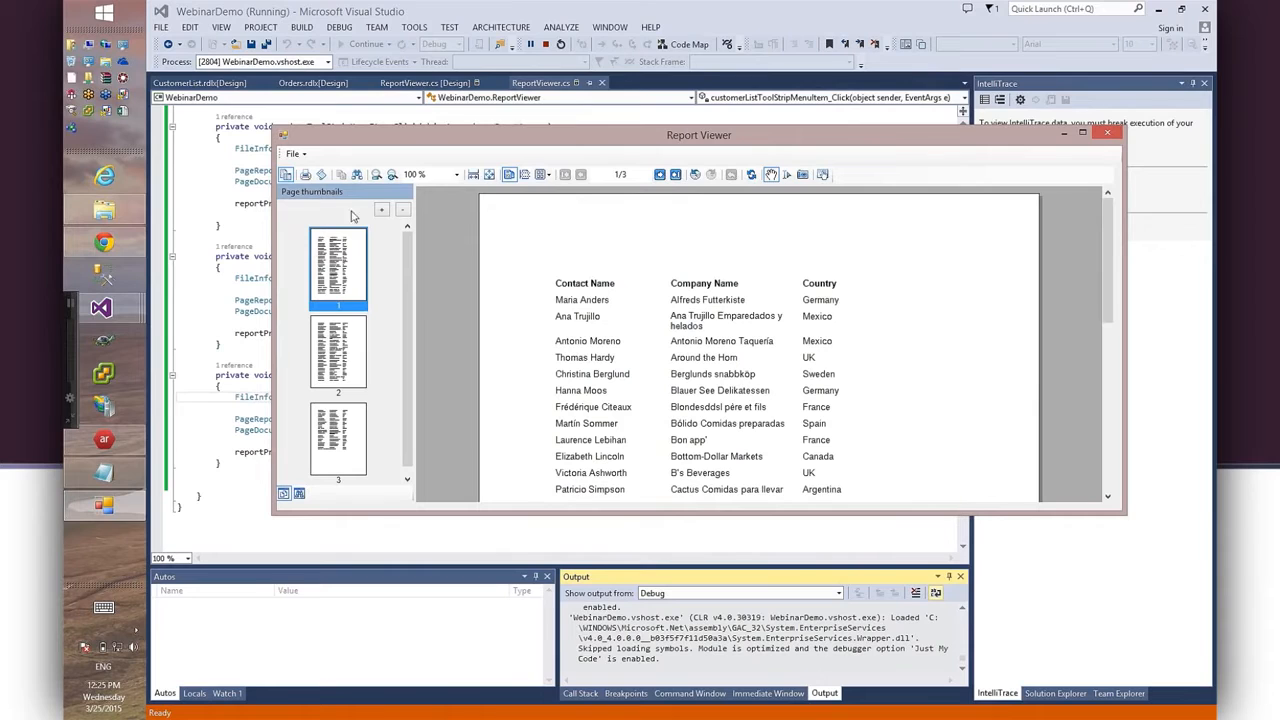
left_click(286, 175)
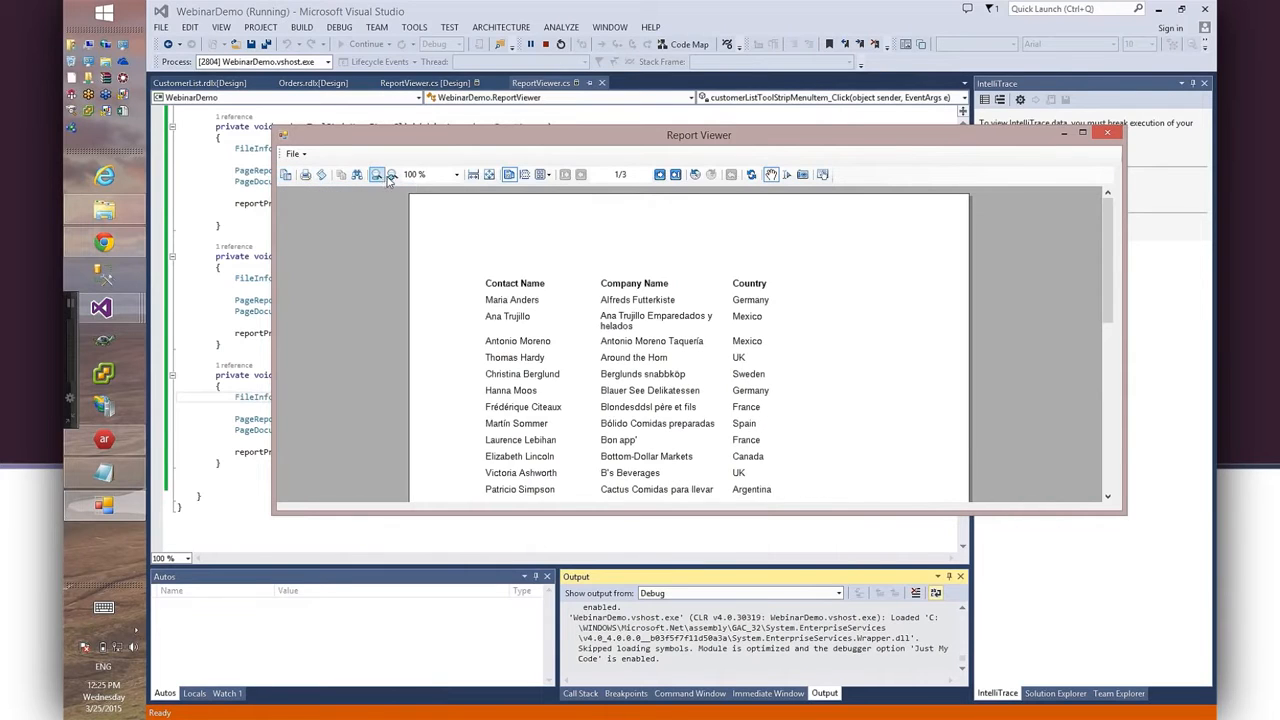
left_click(390, 176)
left_click(376, 176)
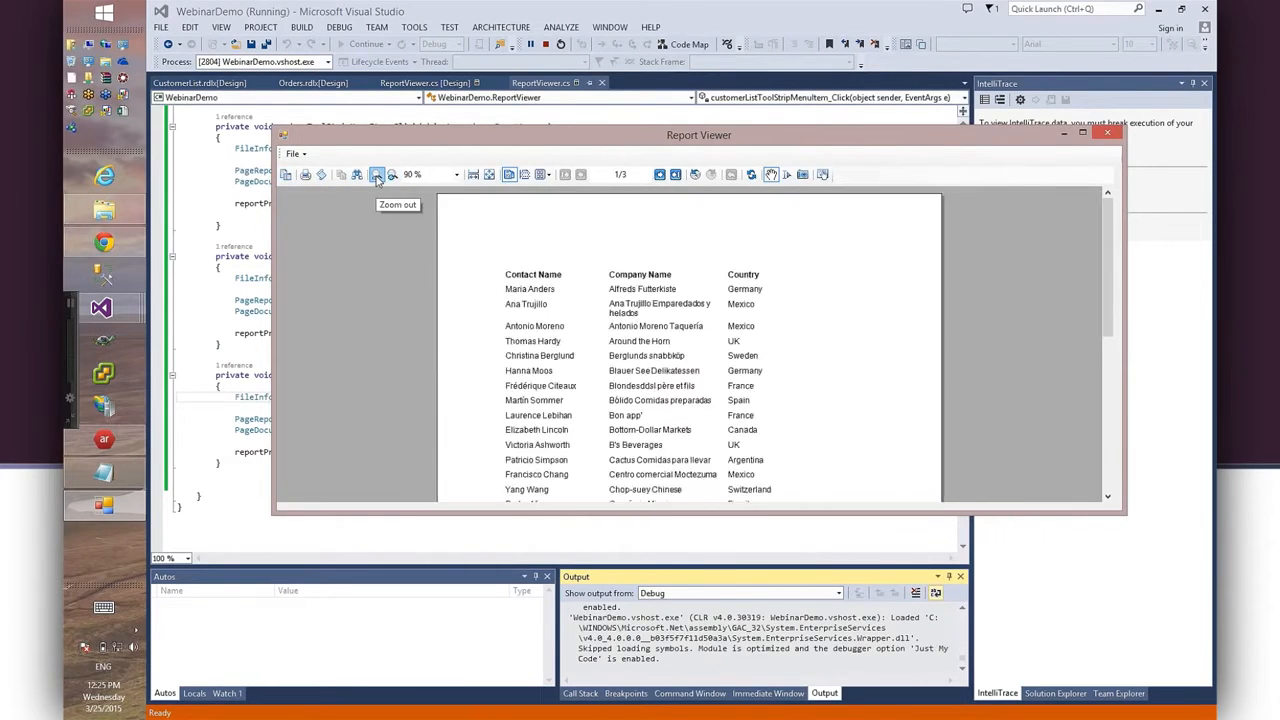
left_click(376, 176)
Search the Customer List report for Mexico and close the Report Viewer.
left_click(357, 176)
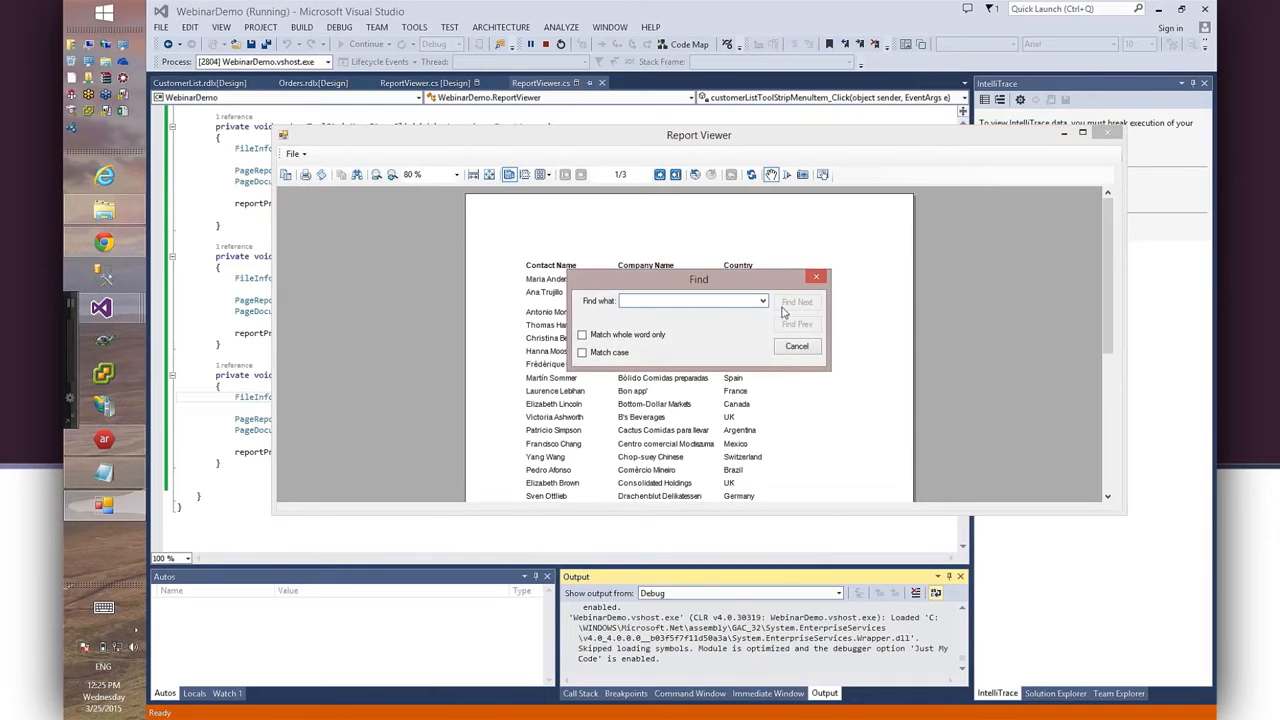
left_click_drag(672, 282, 687, 349)
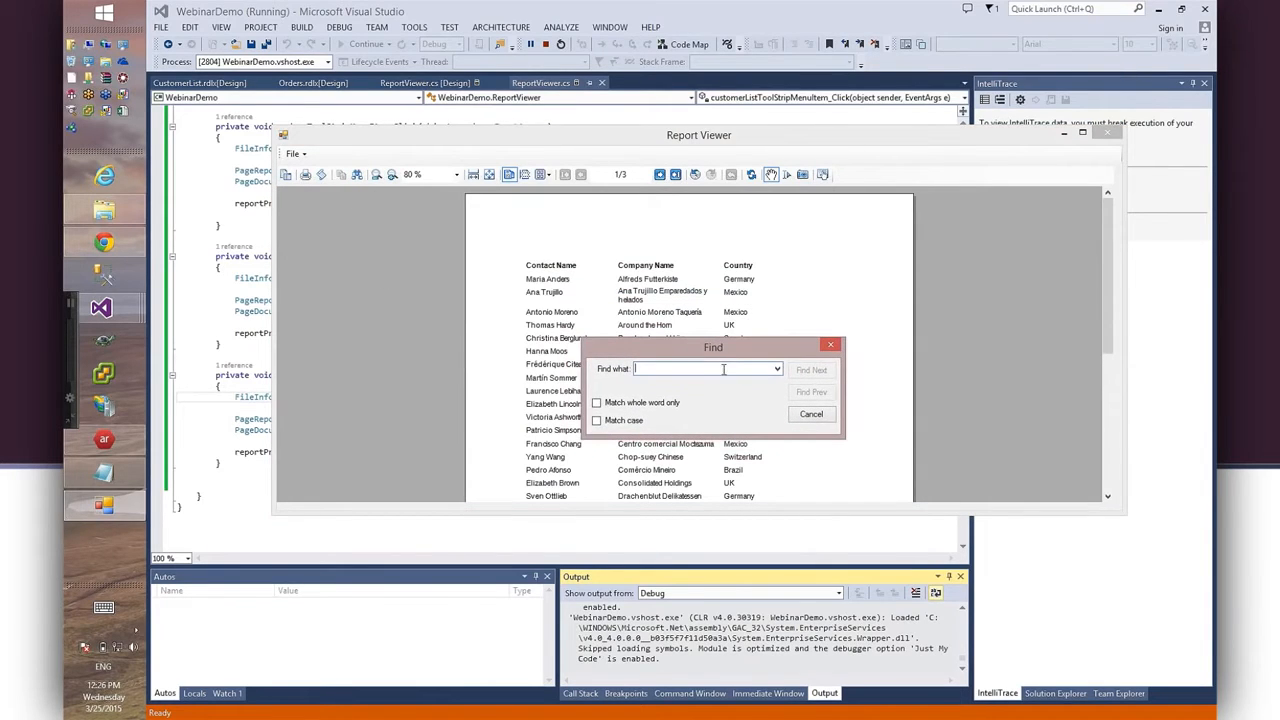
type("Mexico")
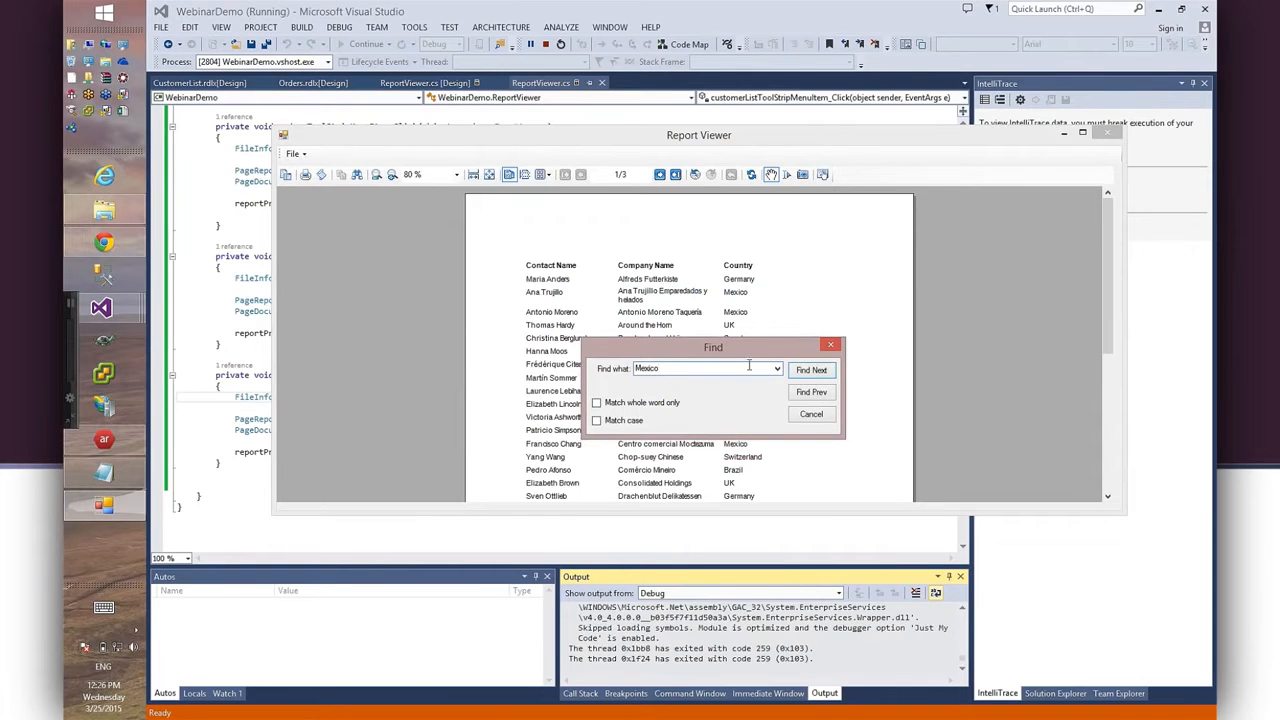
left_click(810, 370)
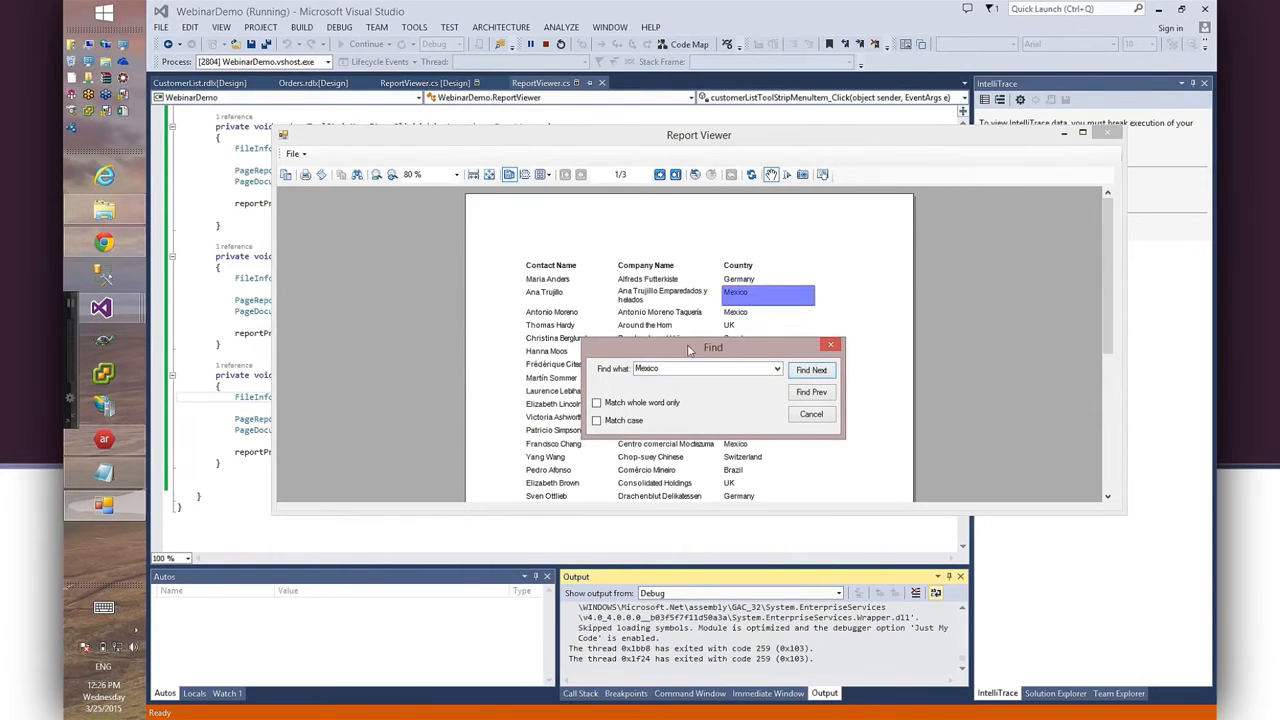
left_click_drag(689, 349, 478, 353)
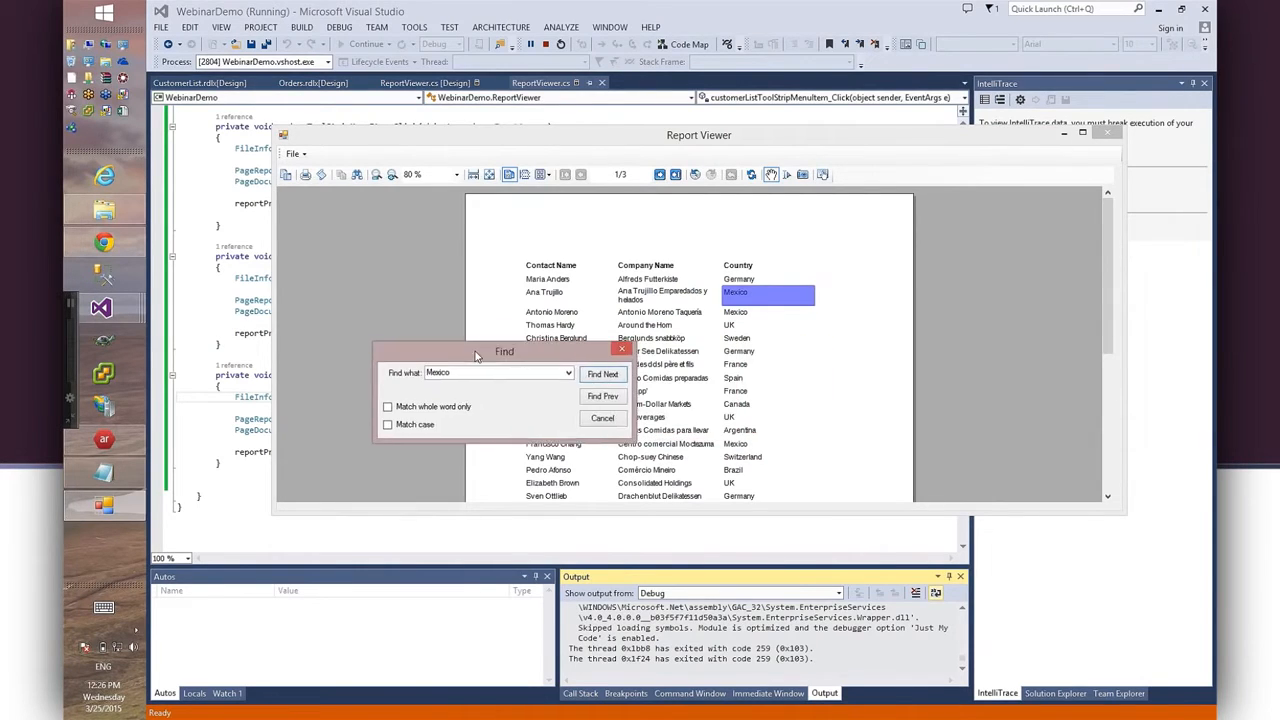
left_click(616, 348)
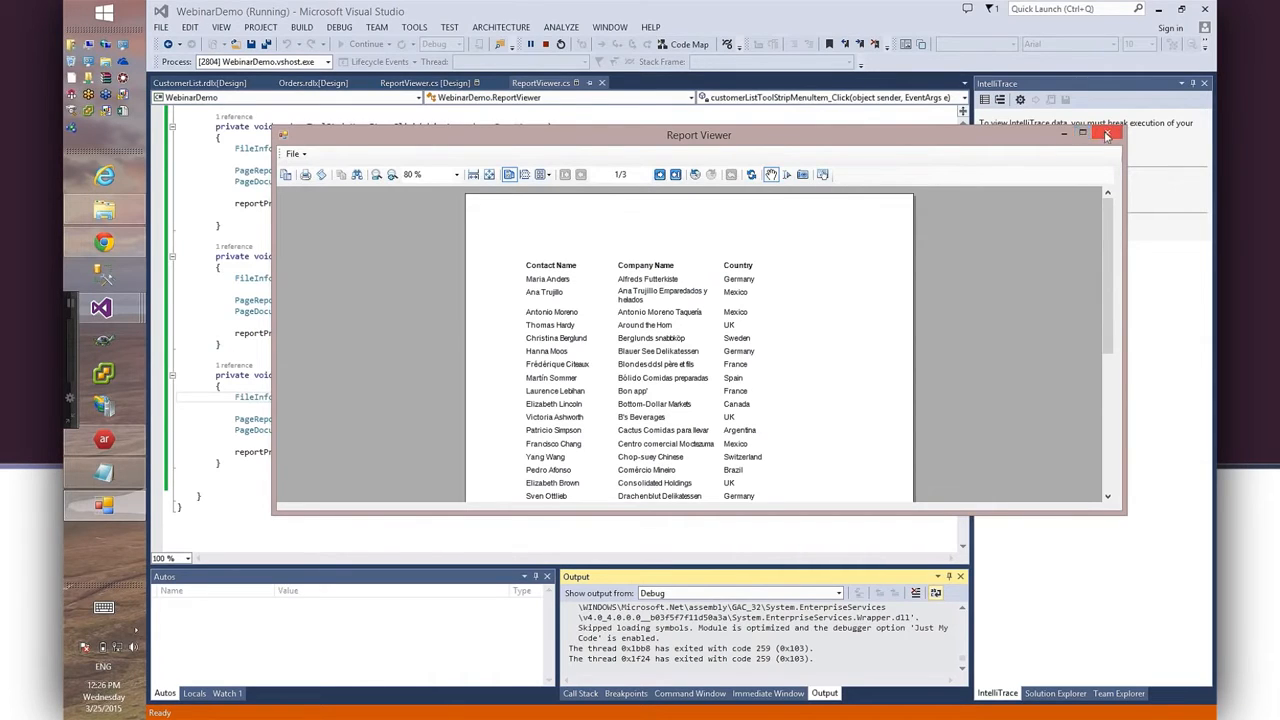
left_click(772, 175)
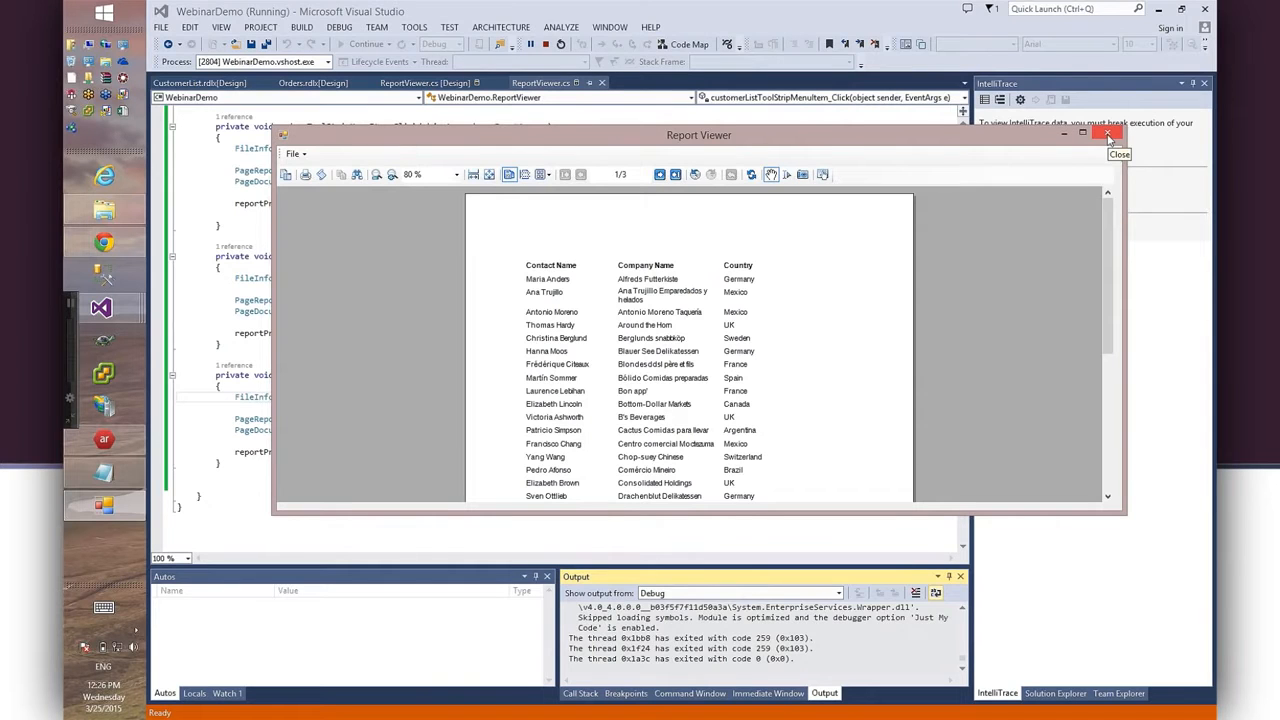
left_click(1108, 134)
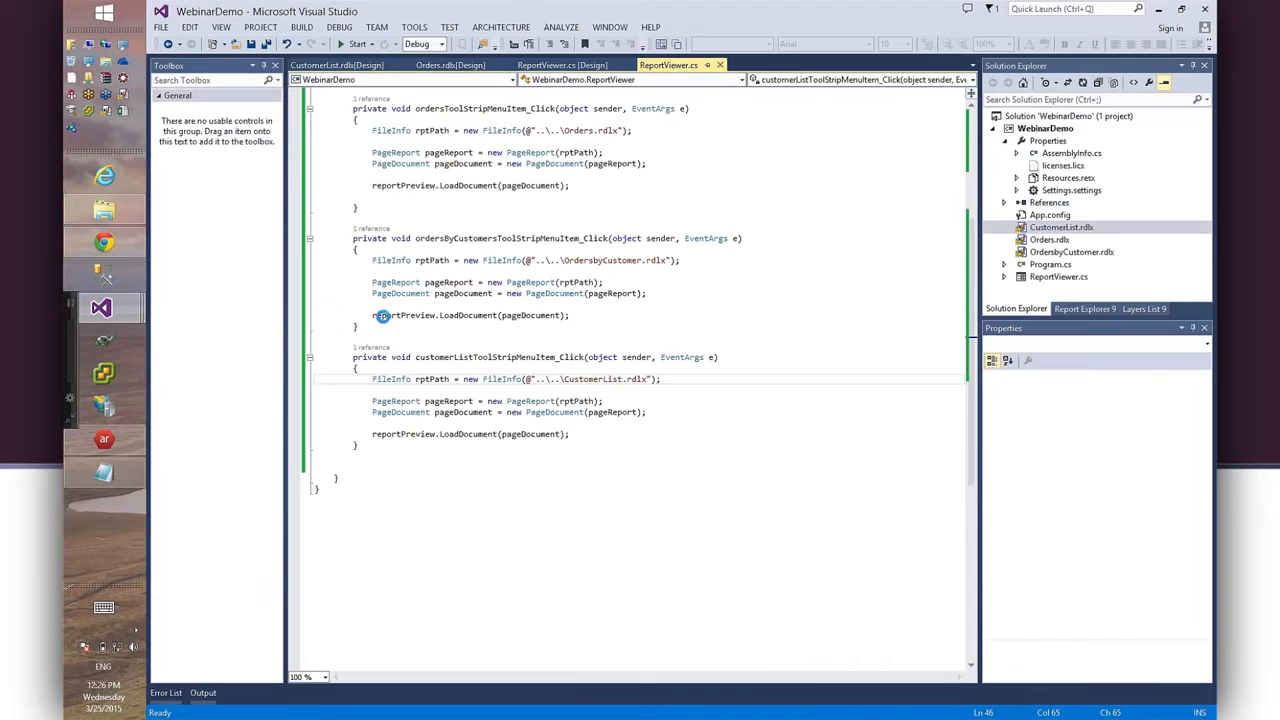
Switch to the End User Designer containing the orders table report.
key("super+Tab")
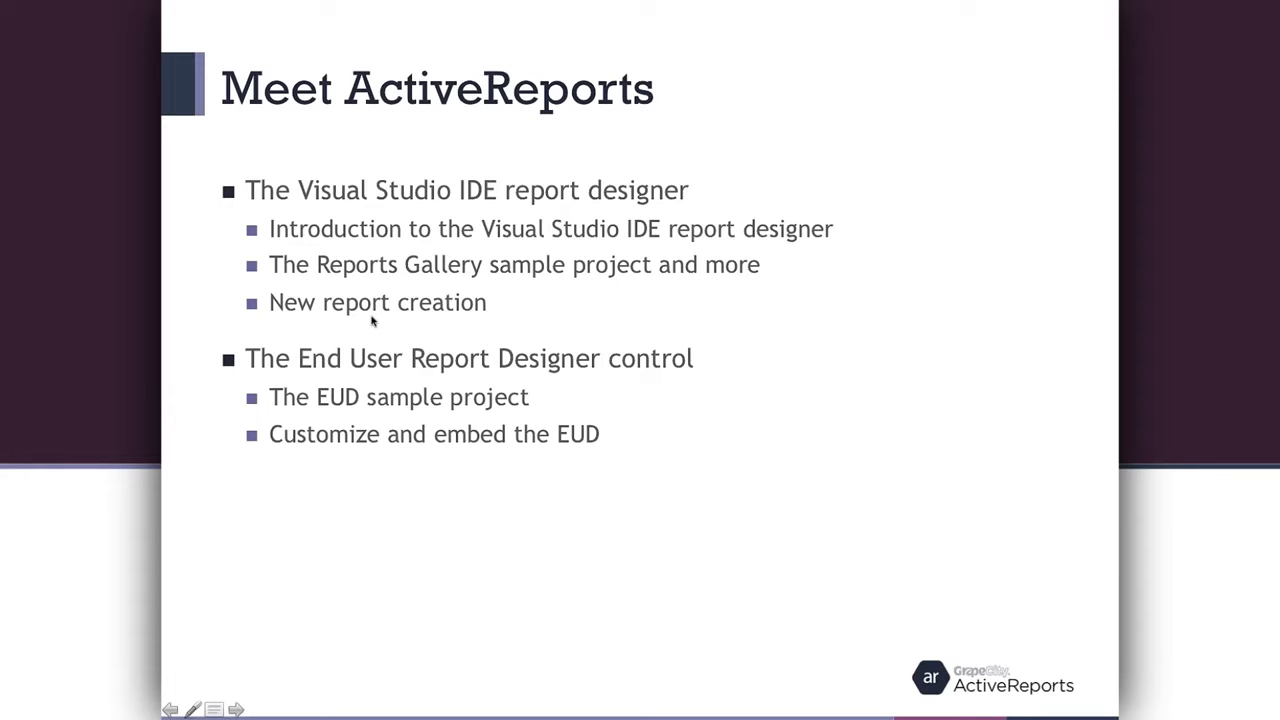
key("alt+Tab")
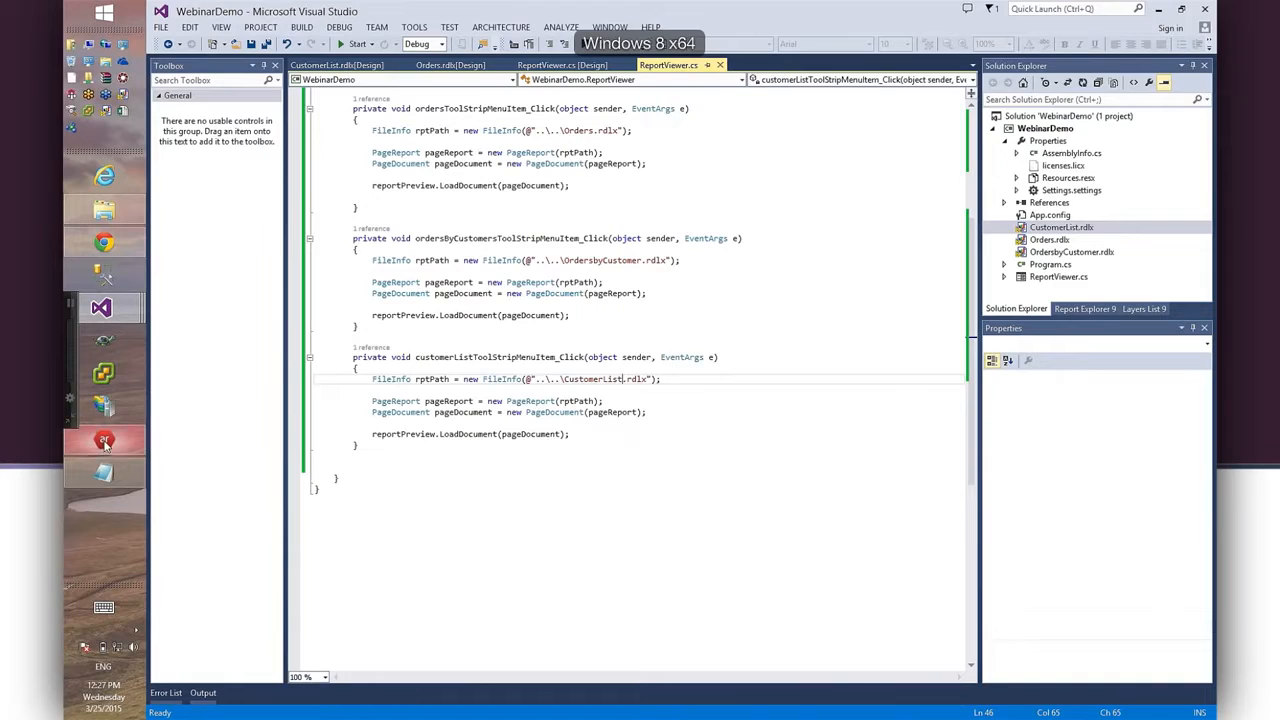
left_click(122, 445)
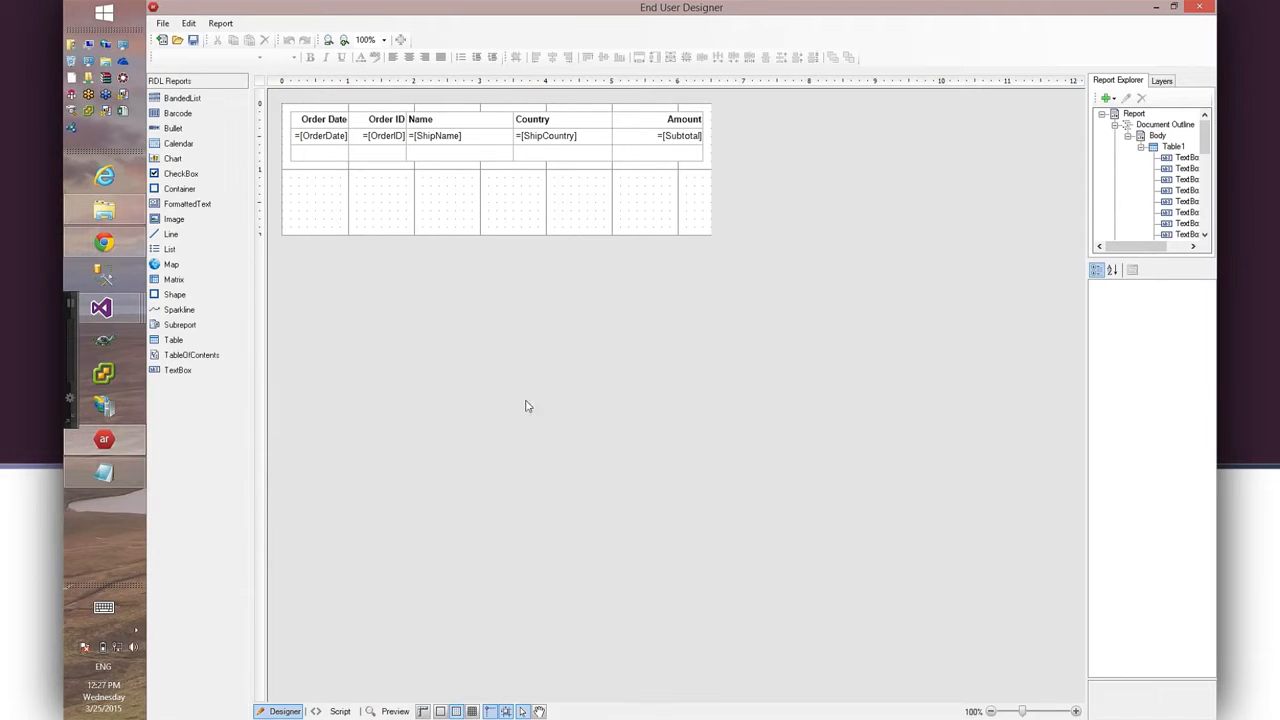
Examine the OrderDate detail cell's properties in a widened side pane and view the report's layers.
left_click(163, 24)
left_click(165, 25)
left_click(336, 136)
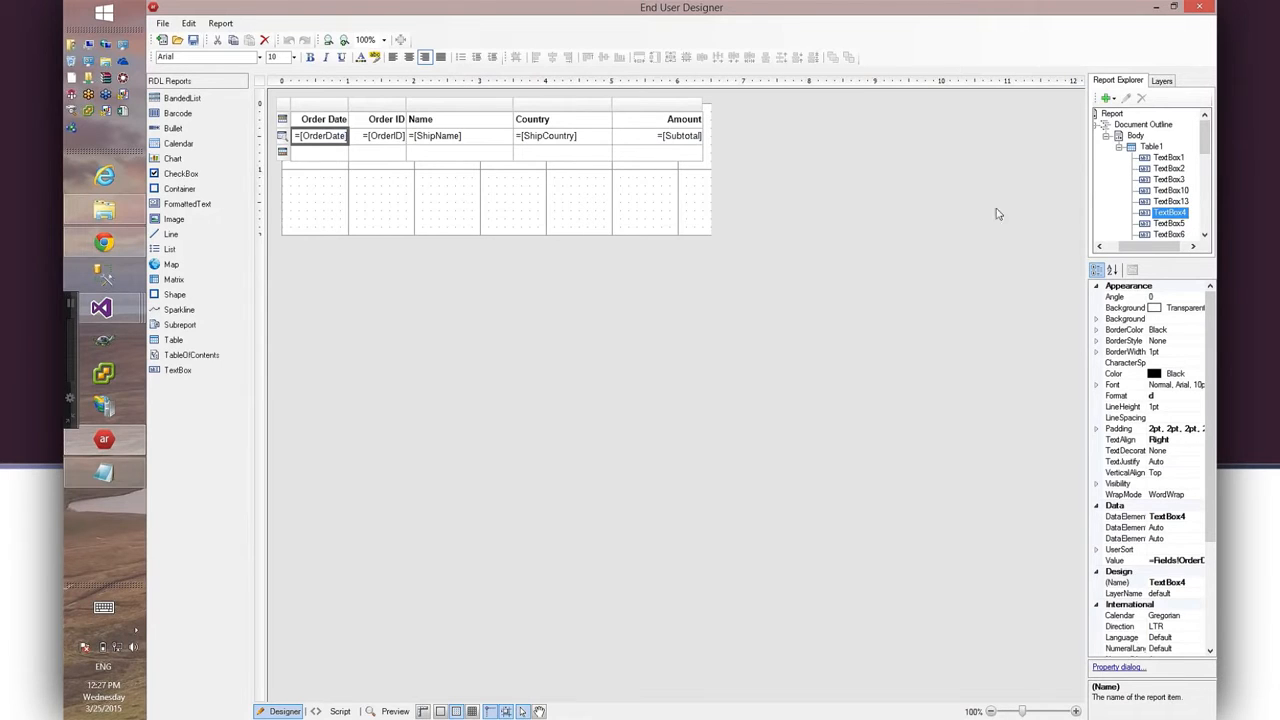
left_click_drag(1089, 234, 973, 240)
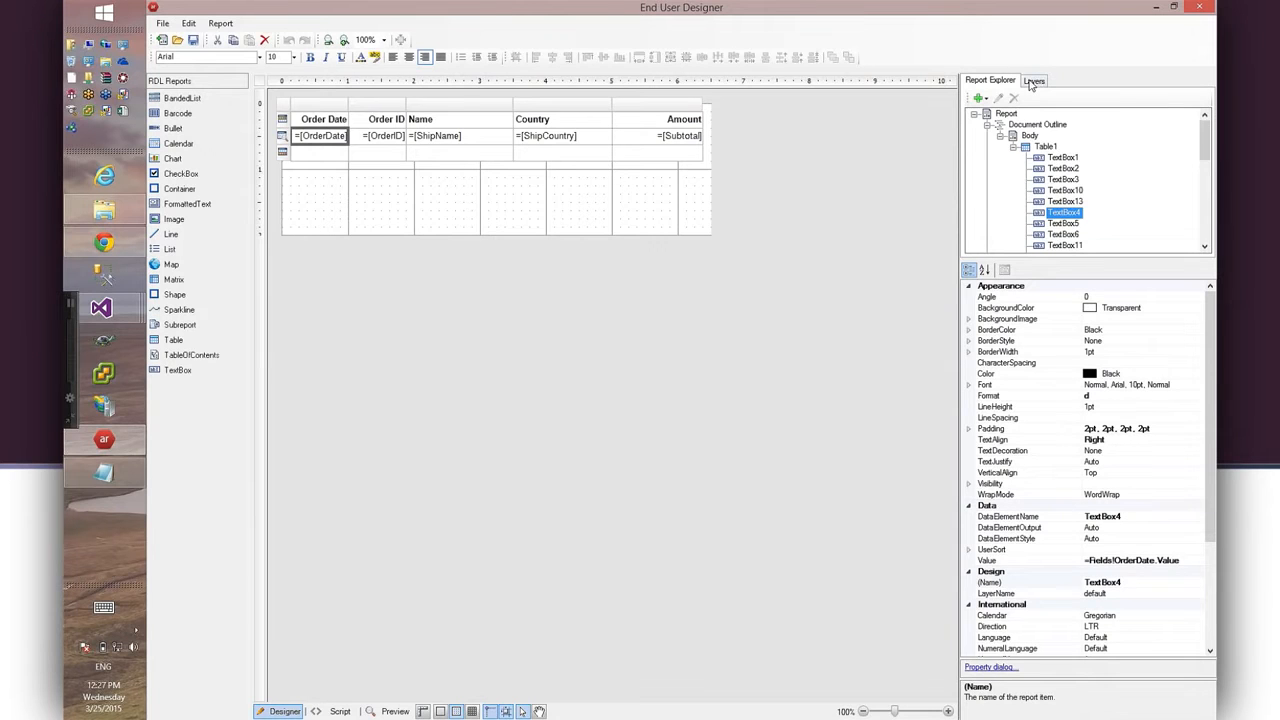
left_click(1033, 81)
left_click(990, 80)
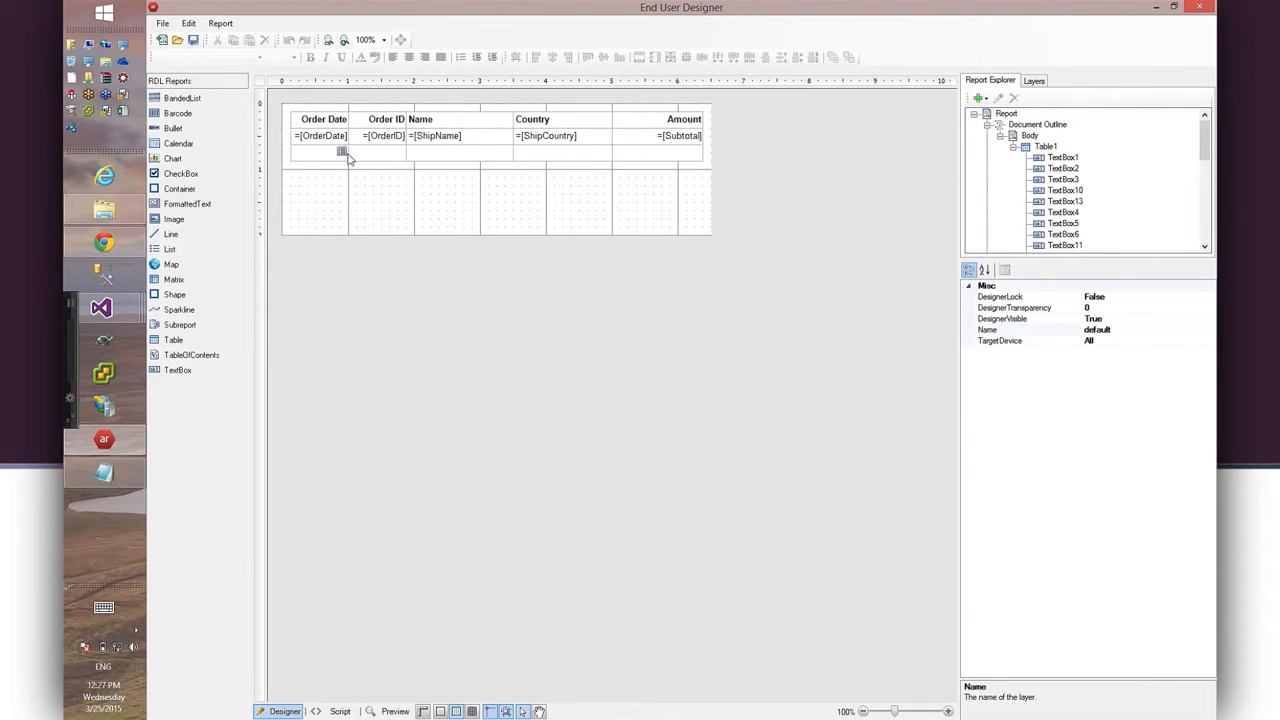
Look through the Section, Page and Rdl report templates for a new report and cancel without creating one.
left_click(162, 40)
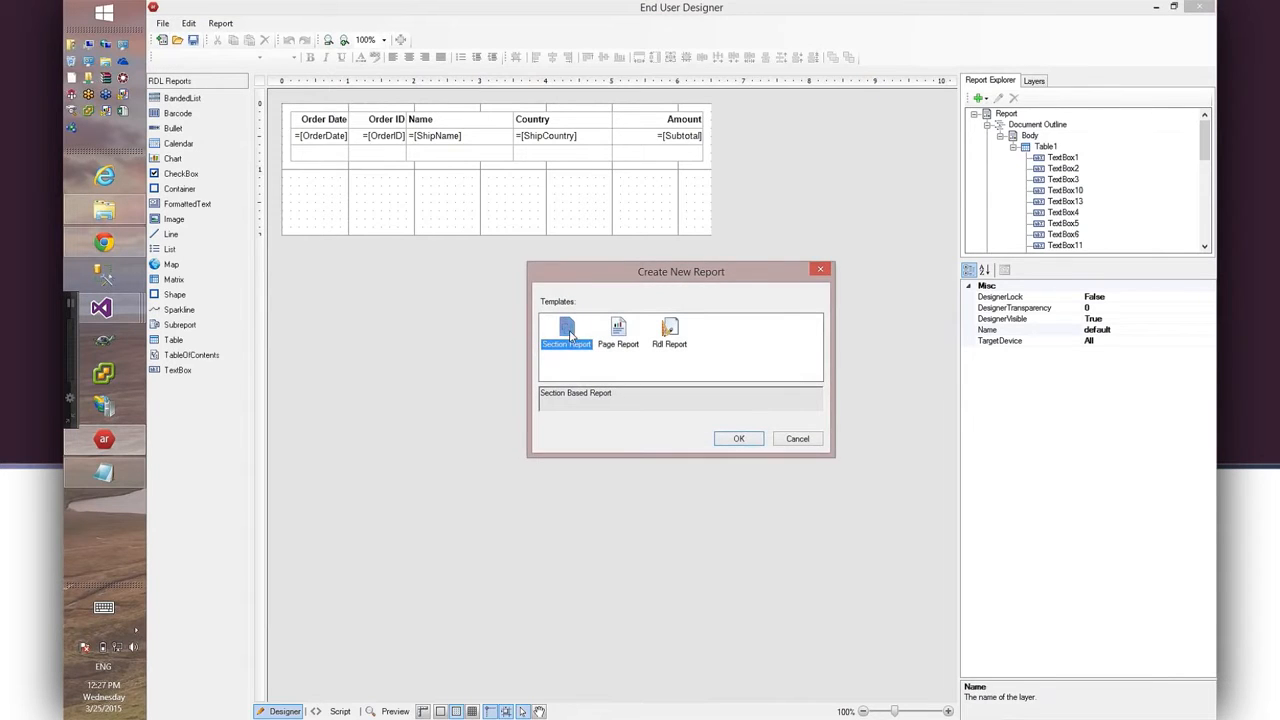
left_click(620, 334)
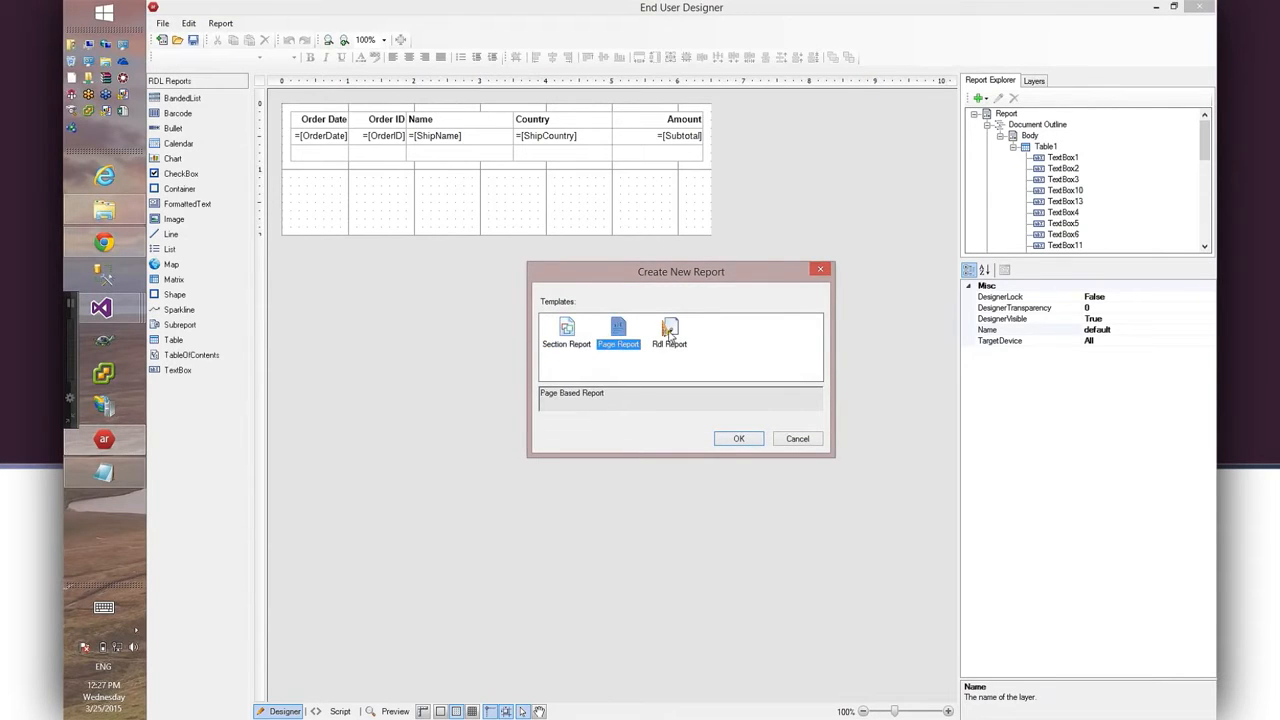
left_click(670, 334)
left_click(564, 336)
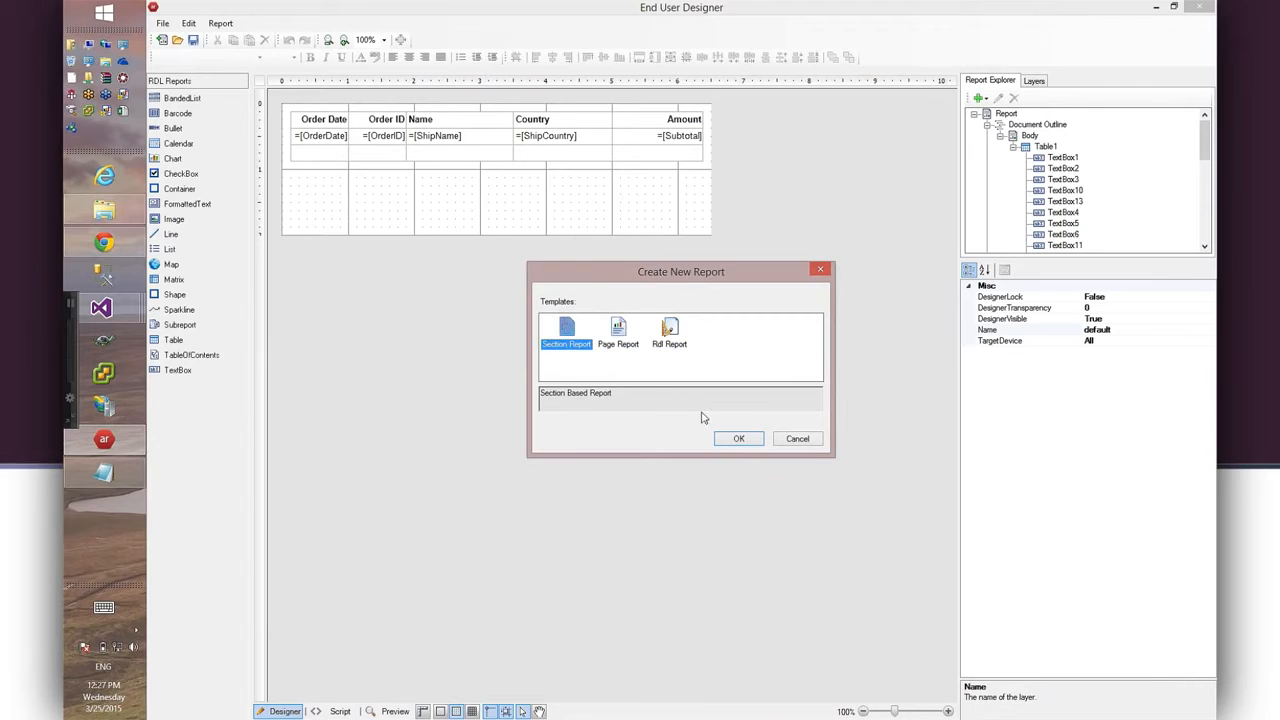
left_click(797, 438)
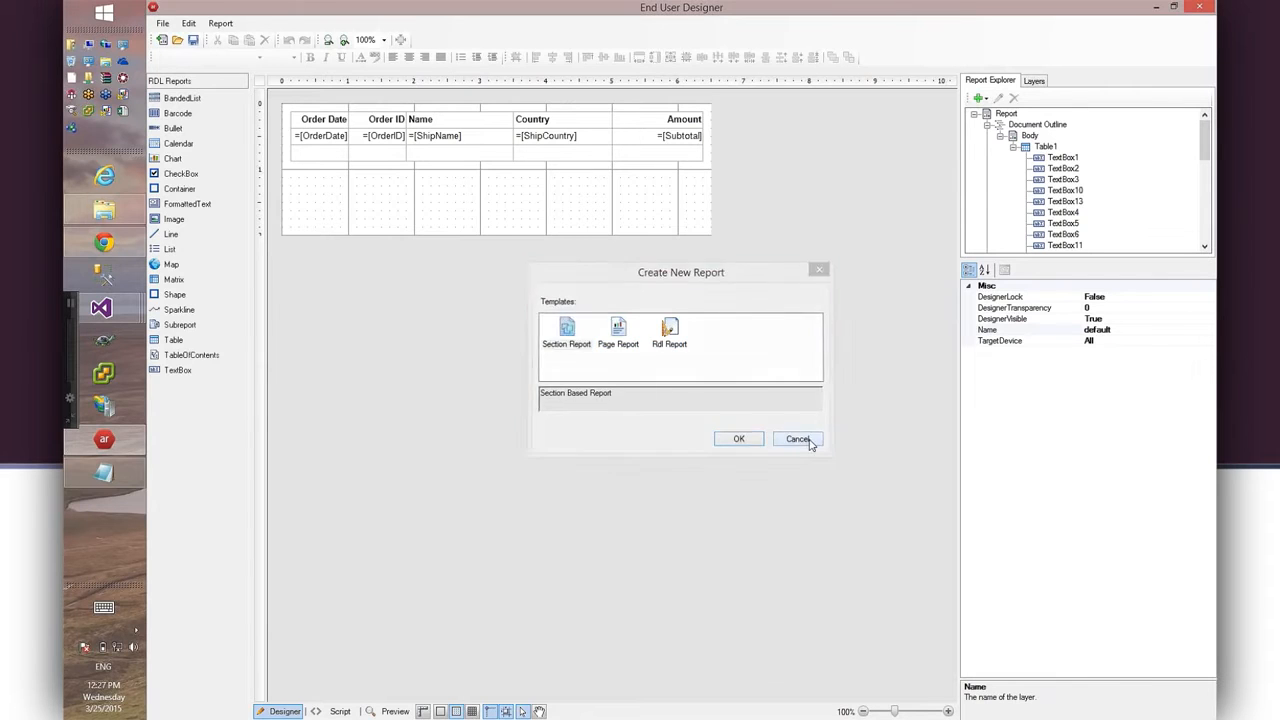
Open CustomerList.rdlx from the WebinarDemo folder, preview it, and close the End User Designer.
left_click(177, 40)
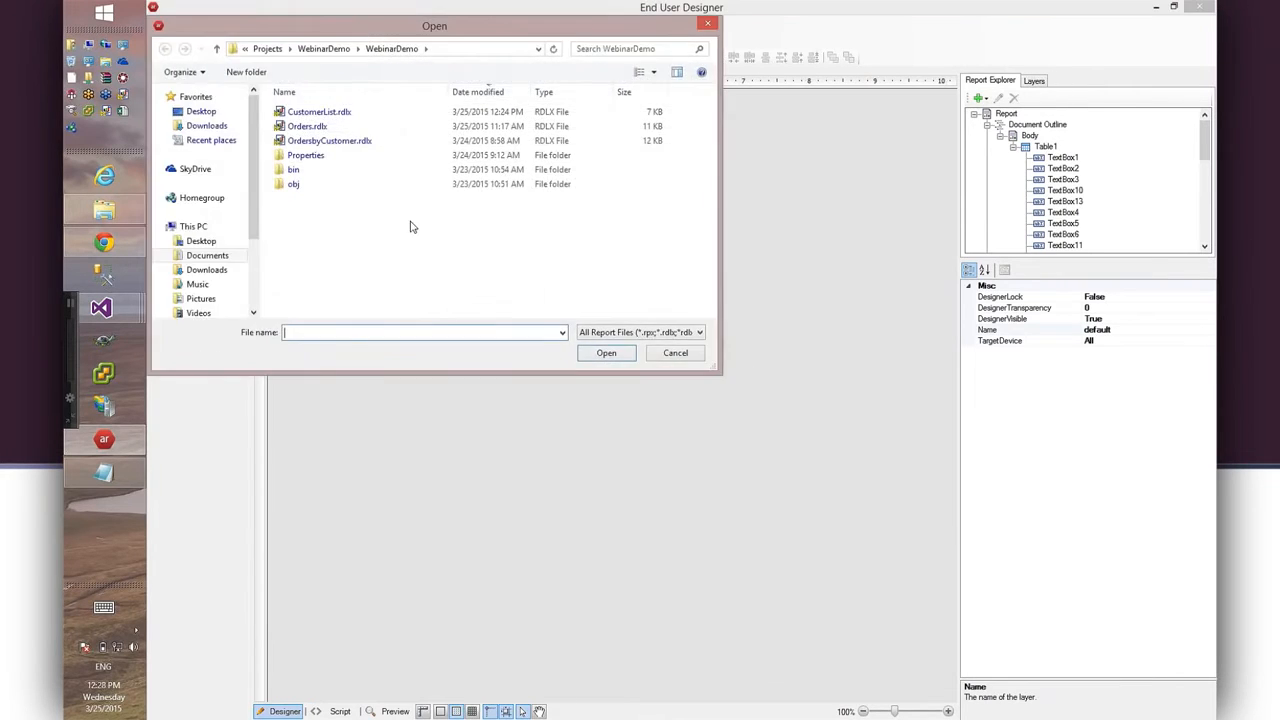
double_click(315, 113)
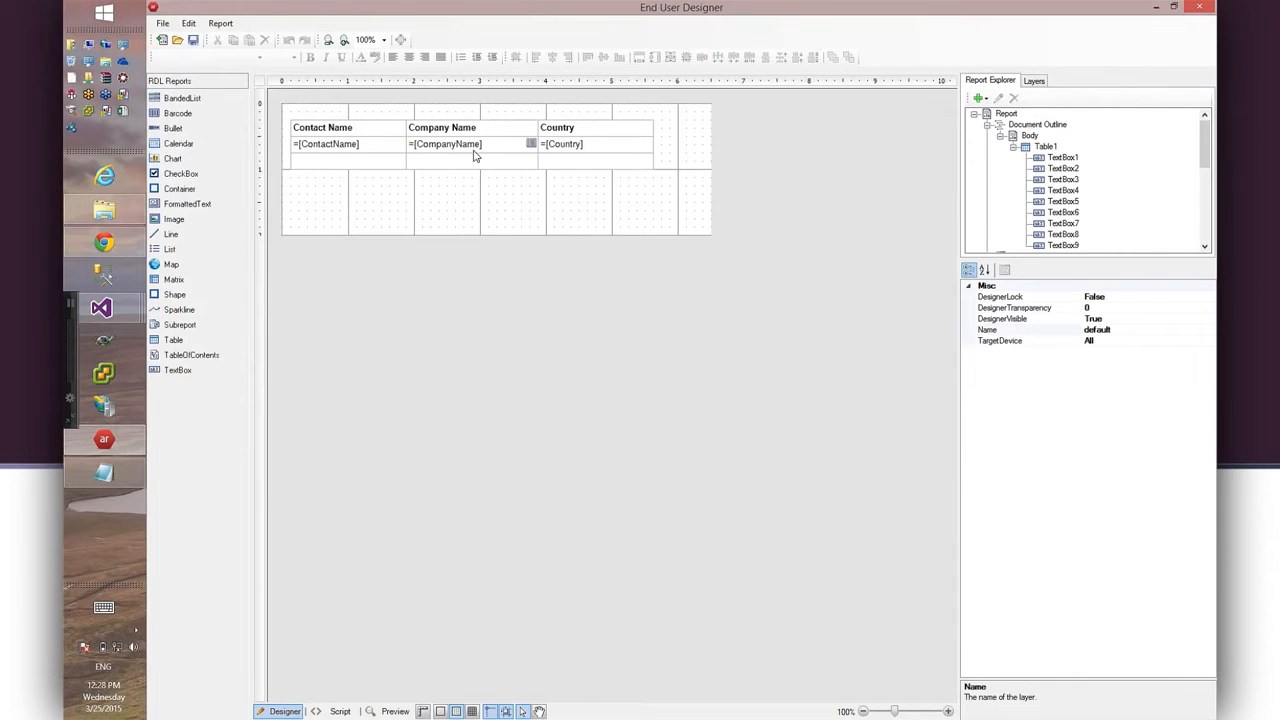
left_click(396, 711)
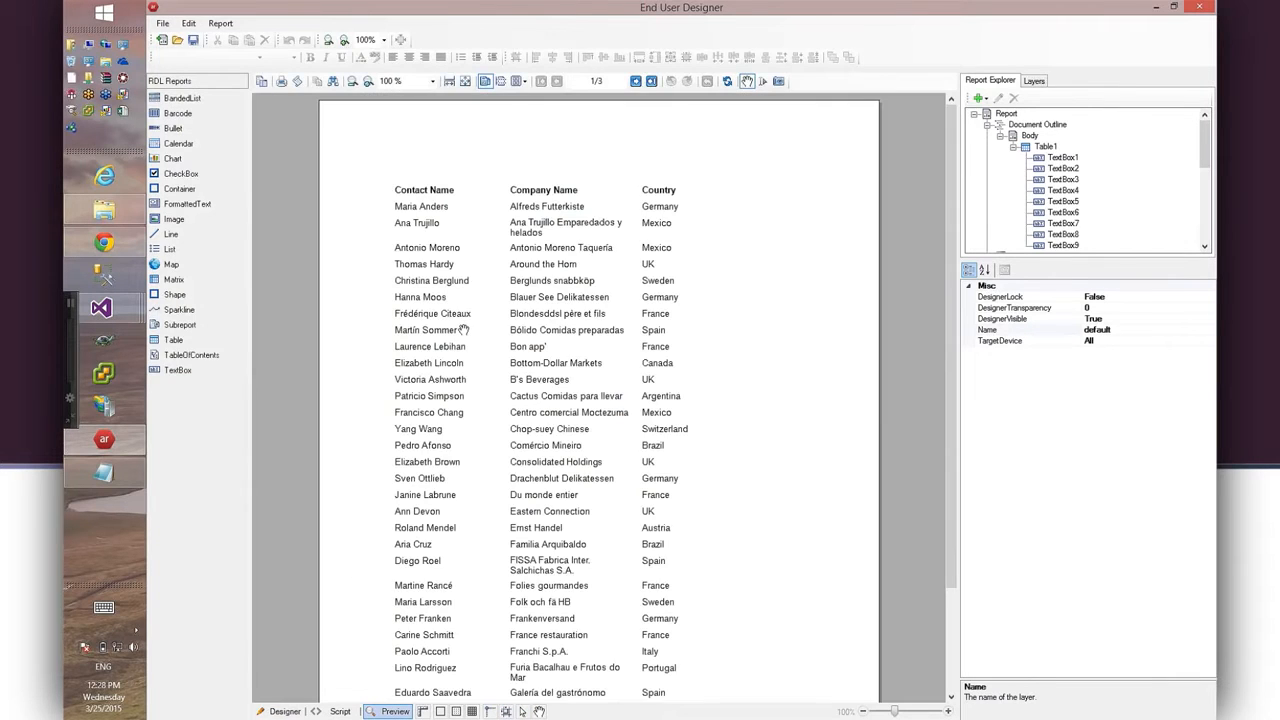
left_click(280, 711)
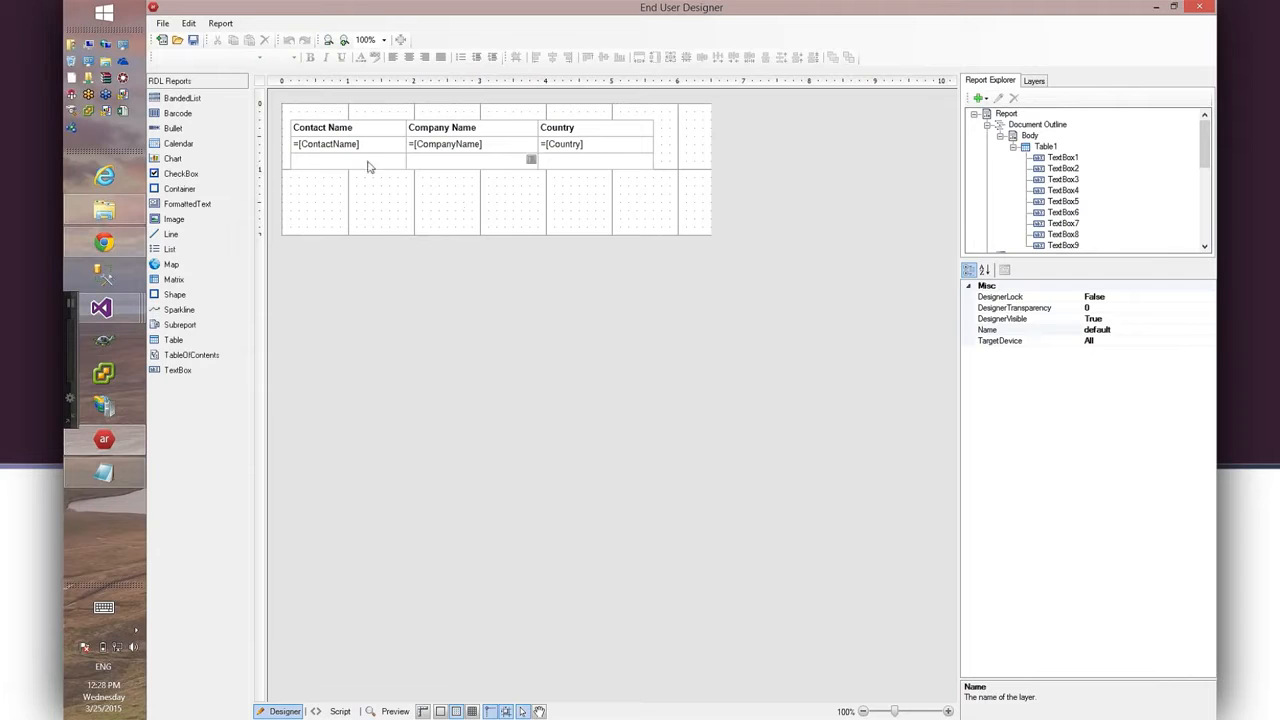
left_click(1199, 7)
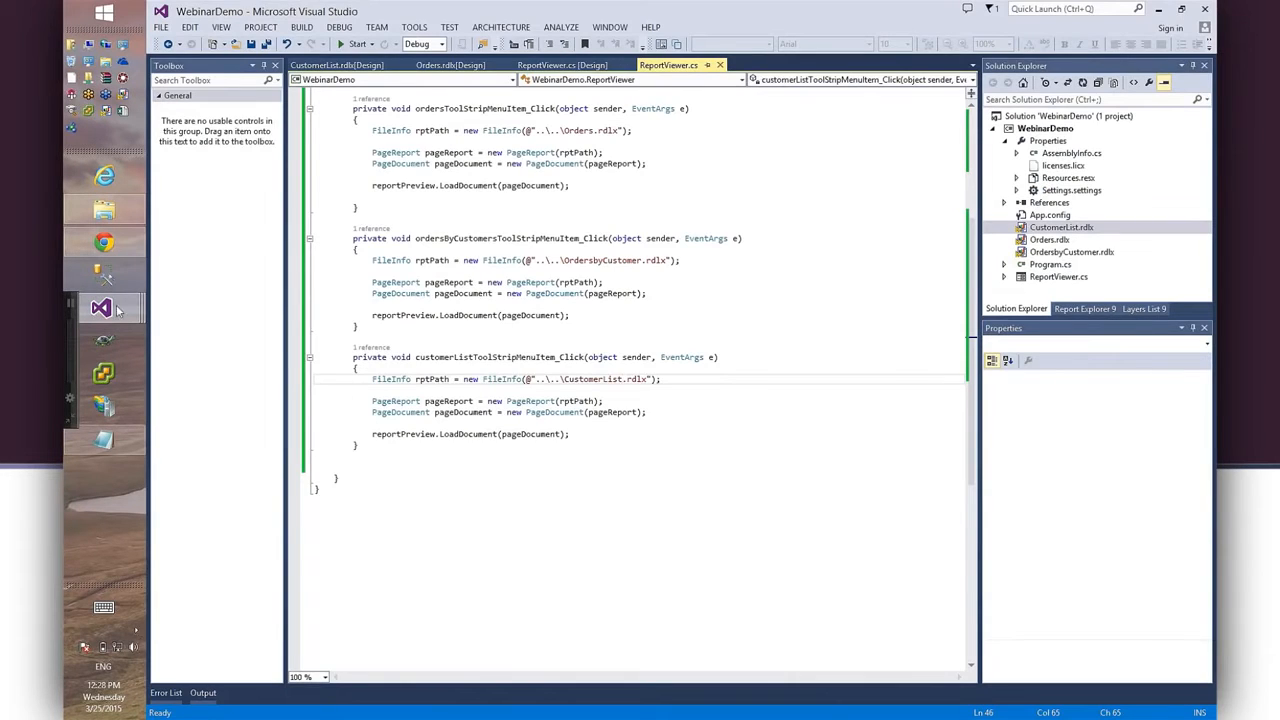
Switch to the EndUserDesignerVS2013 project in Visual Studio and uncomment the reportDesigner.LayoutChanging event subscription.
mouse_move(101, 310)
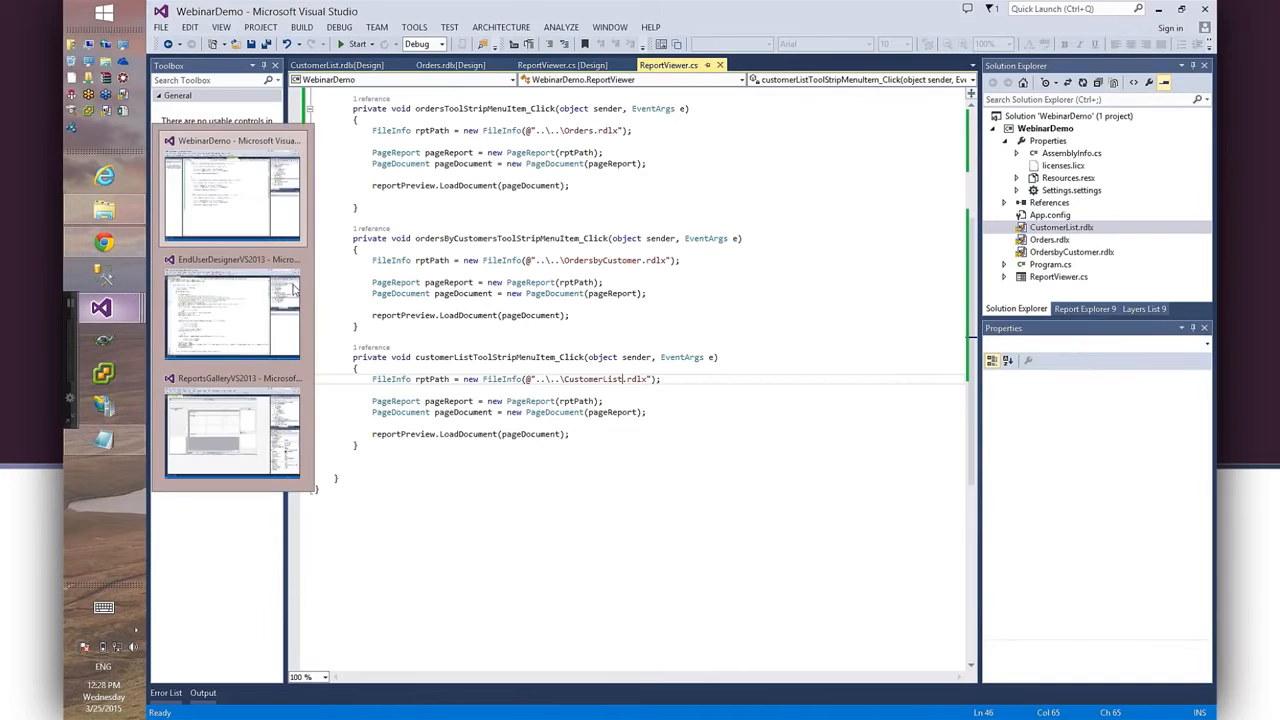
left_click(221, 314)
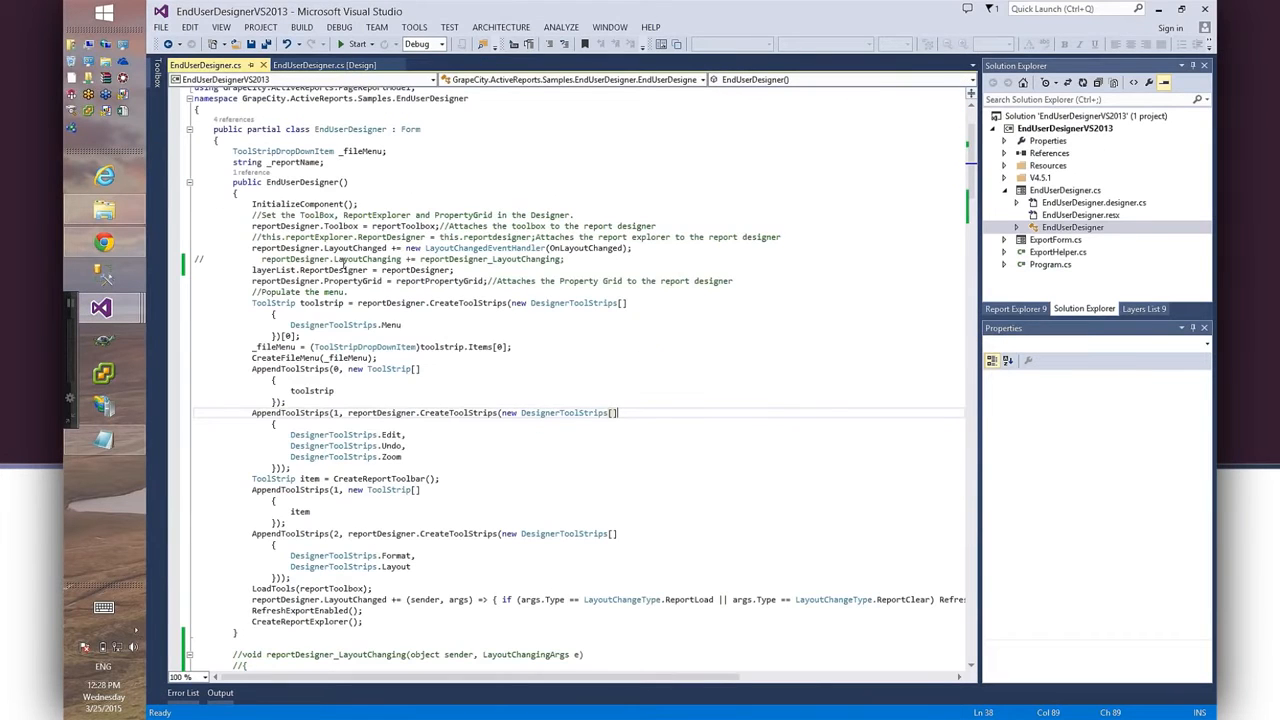
left_click(203, 259)
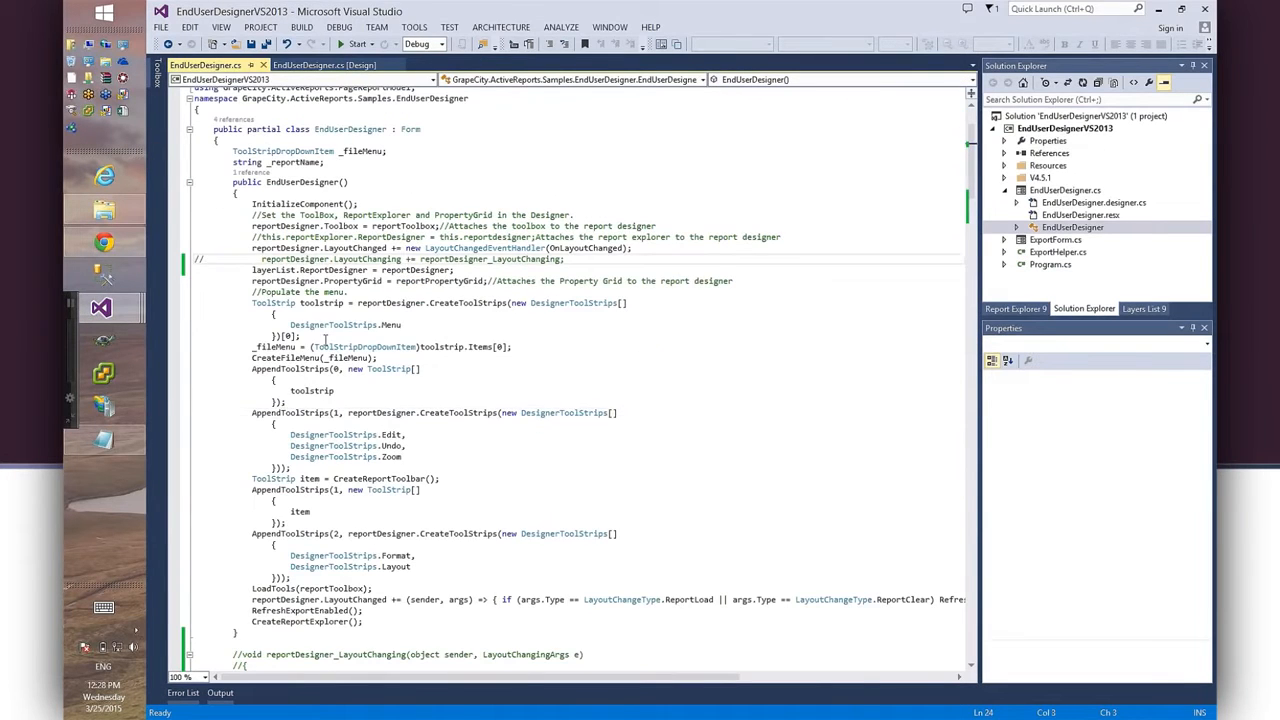
key("BackSpace")
key("BackSpace")
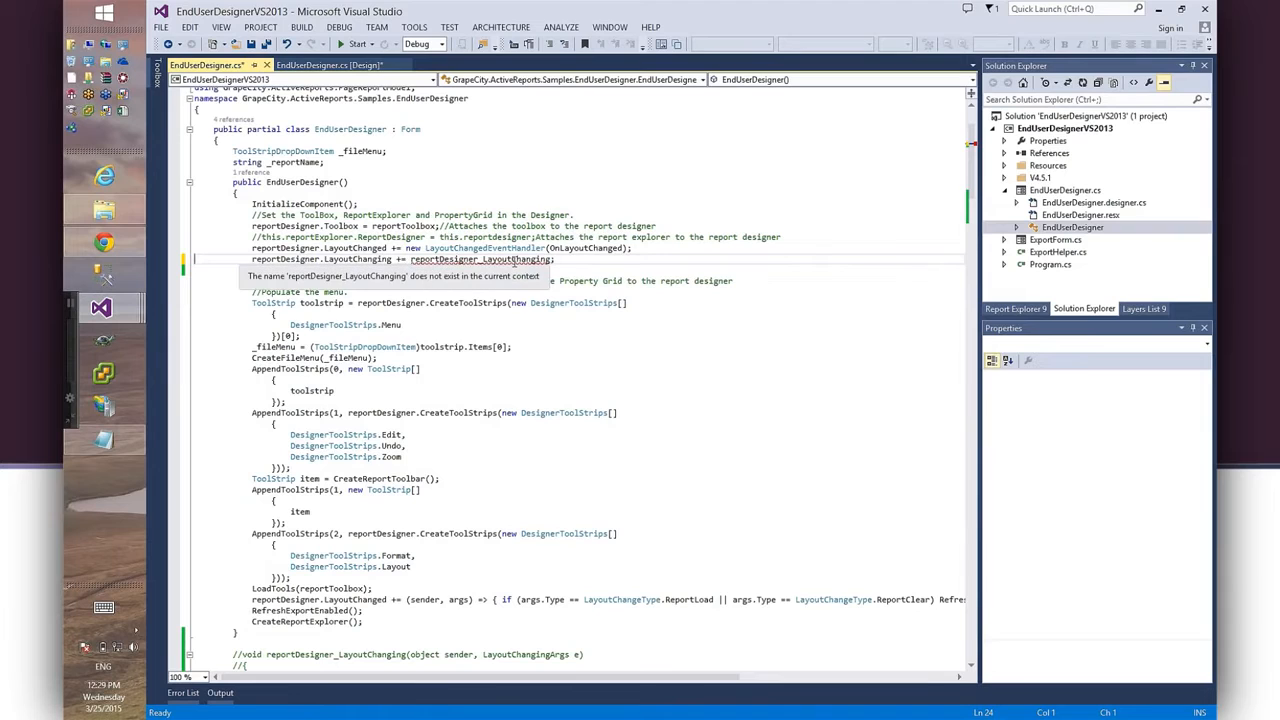
Uncomment the whole reportDesigner_LayoutChanging handler below the constructor, including its closing brace.
scroll(343, 611, "down", 5)
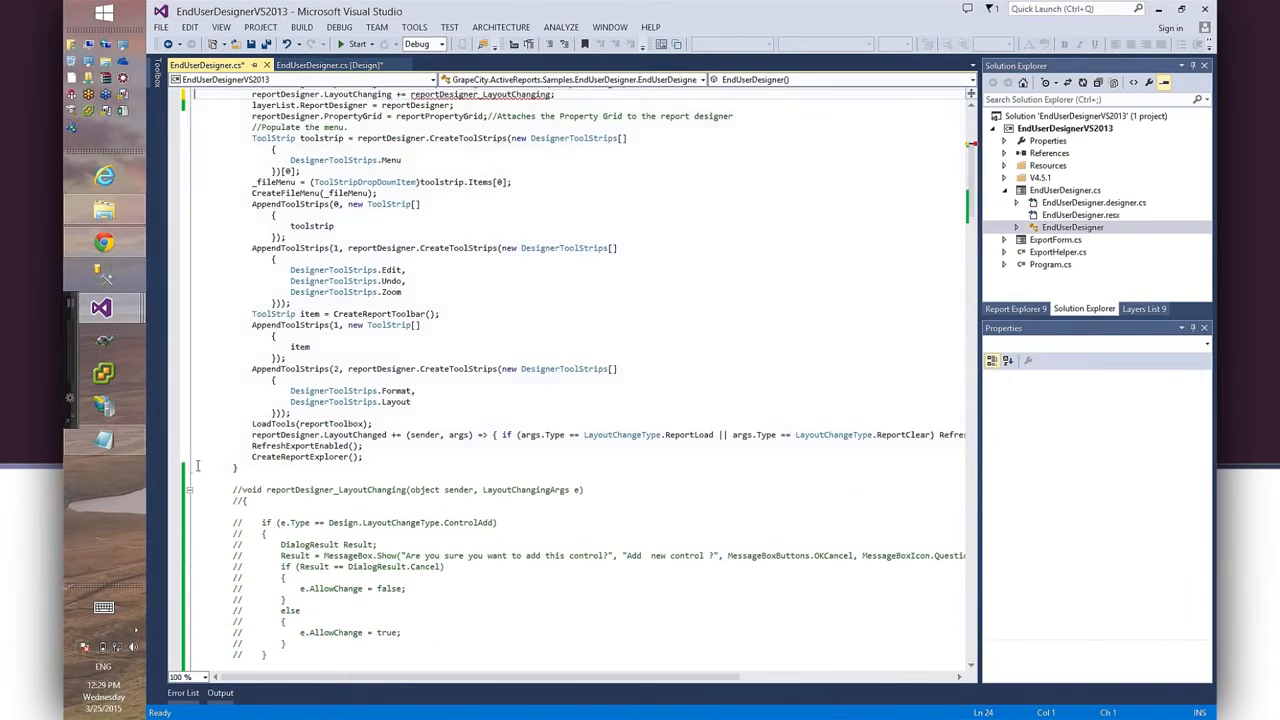
left_click_drag(195, 489, 301, 658)
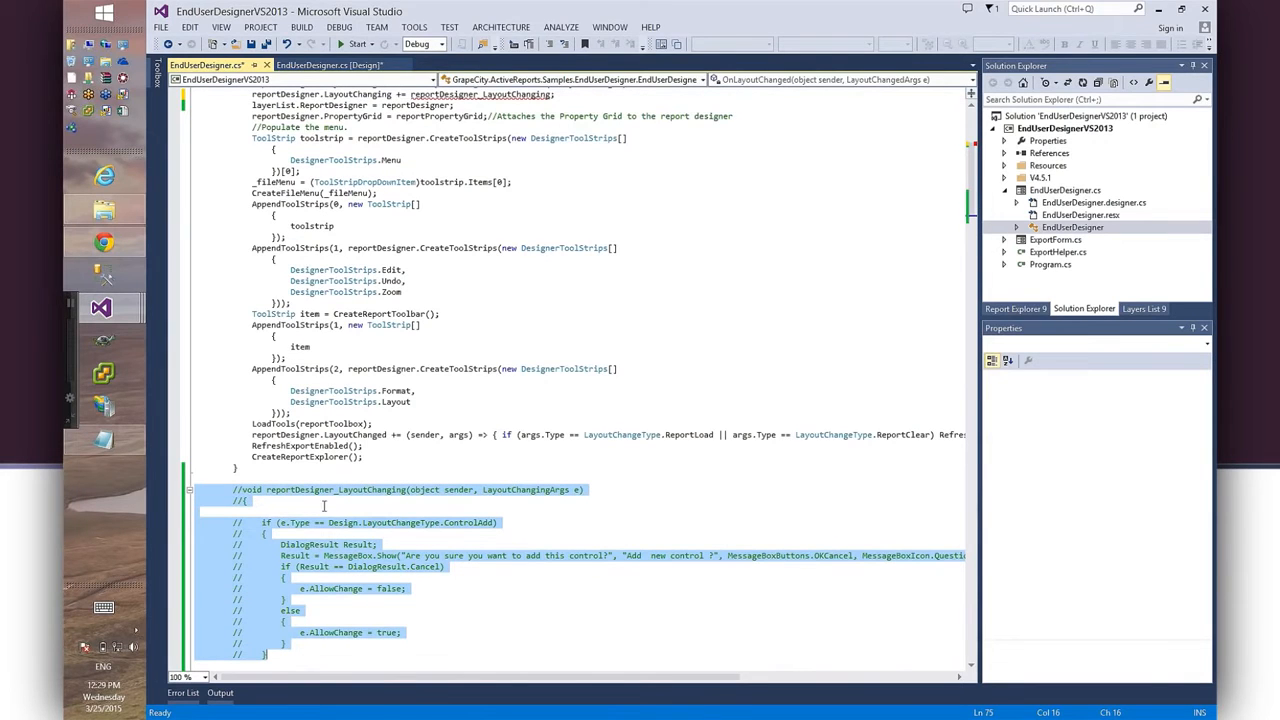
left_click(552, 44)
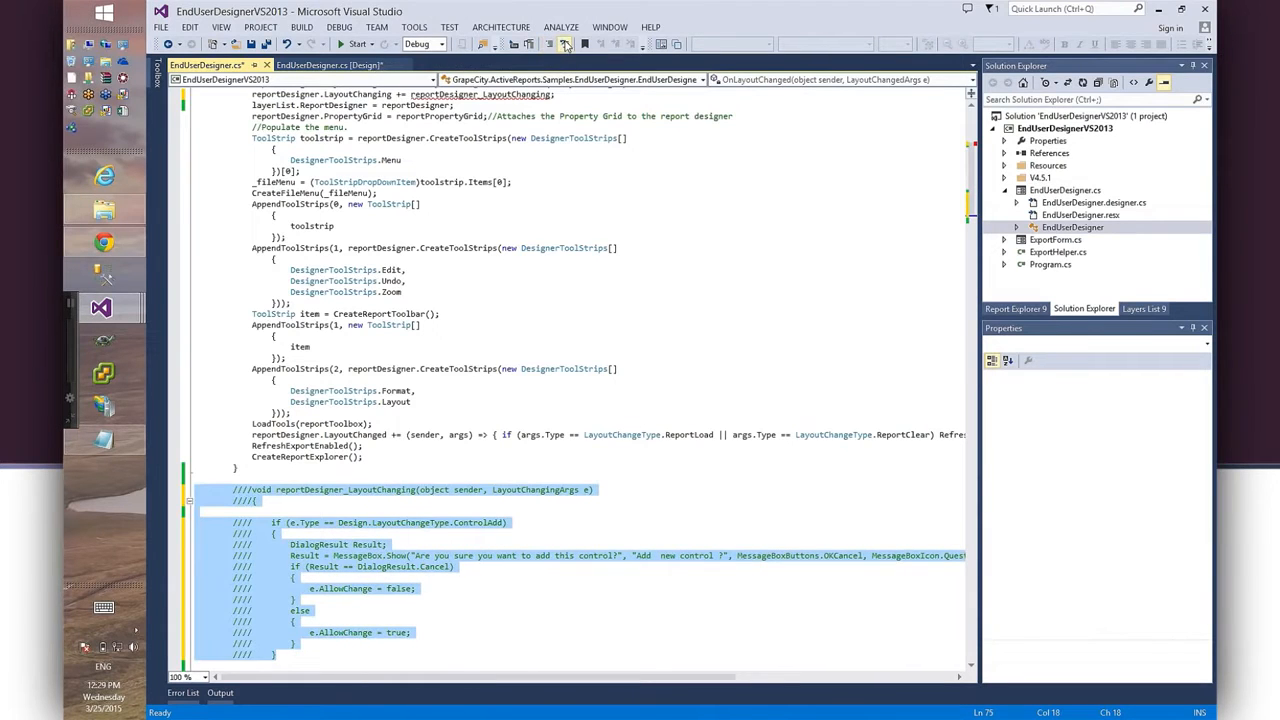
left_click(565, 45)
left_click(565, 45)
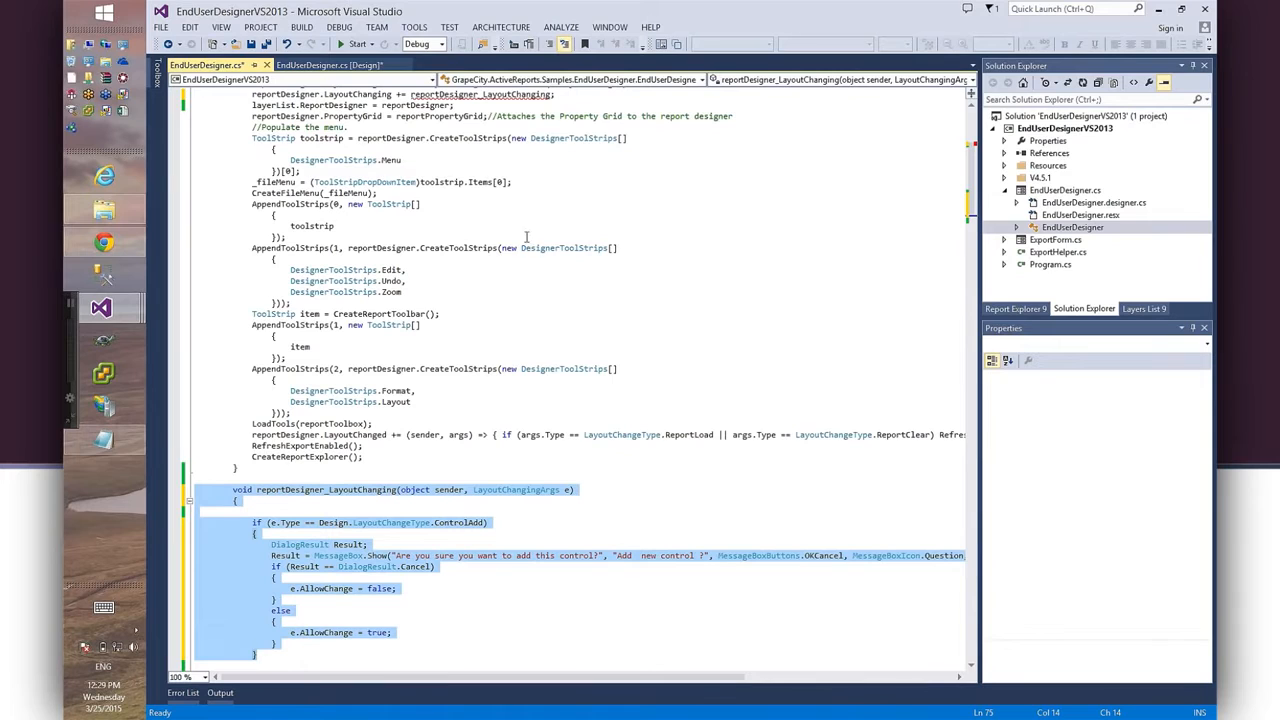
left_click(540, 586)
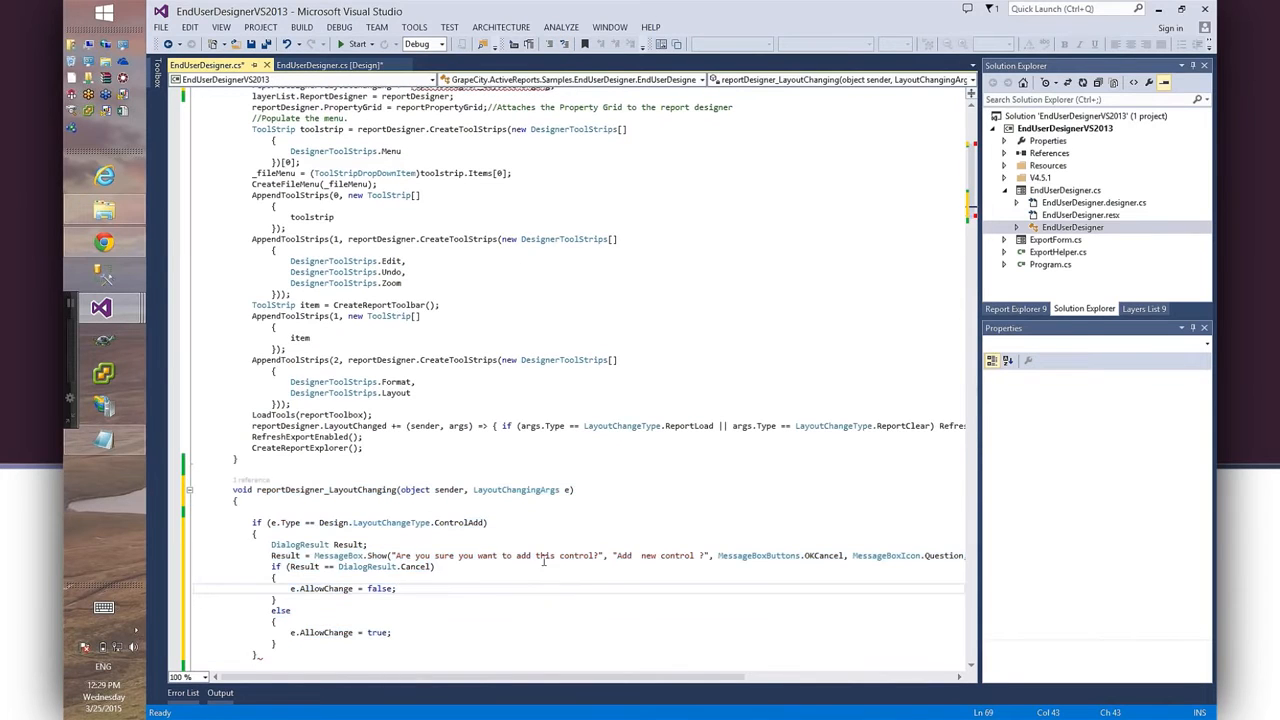
scroll(545, 561, "down", 1)
scroll(544, 560, "down", 2)
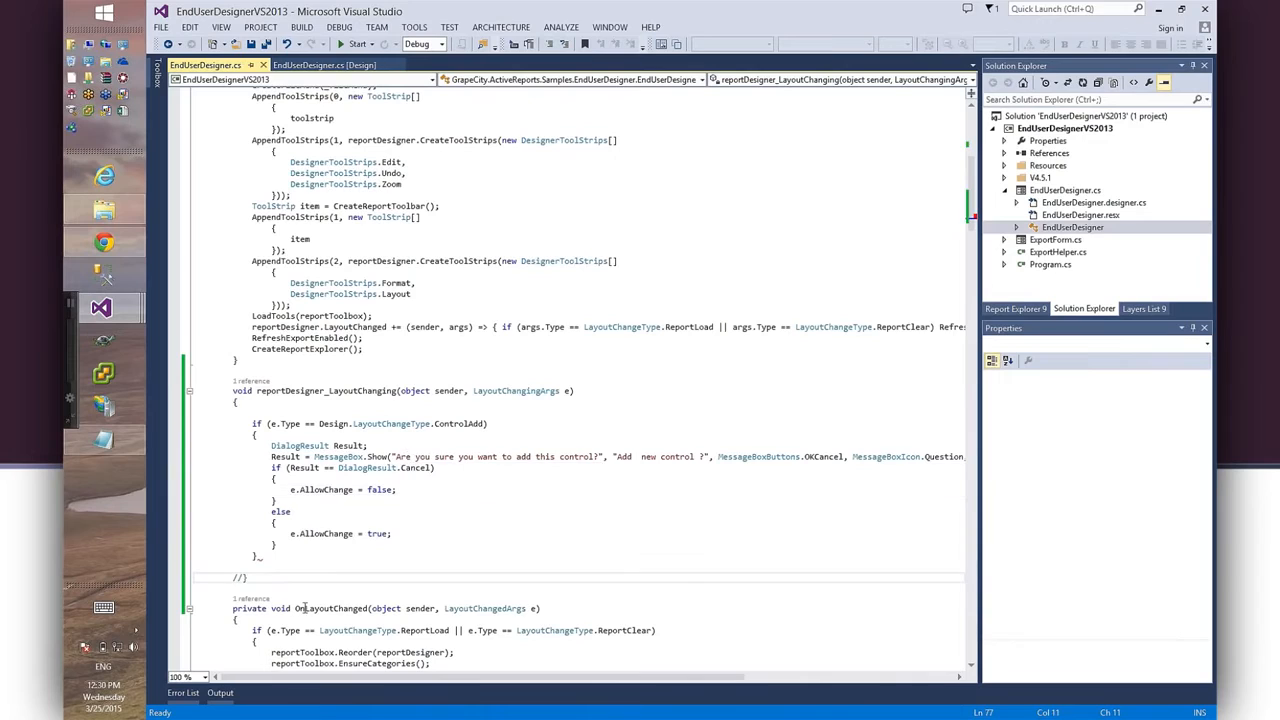
key("BackSpace")
key("BackSpace")
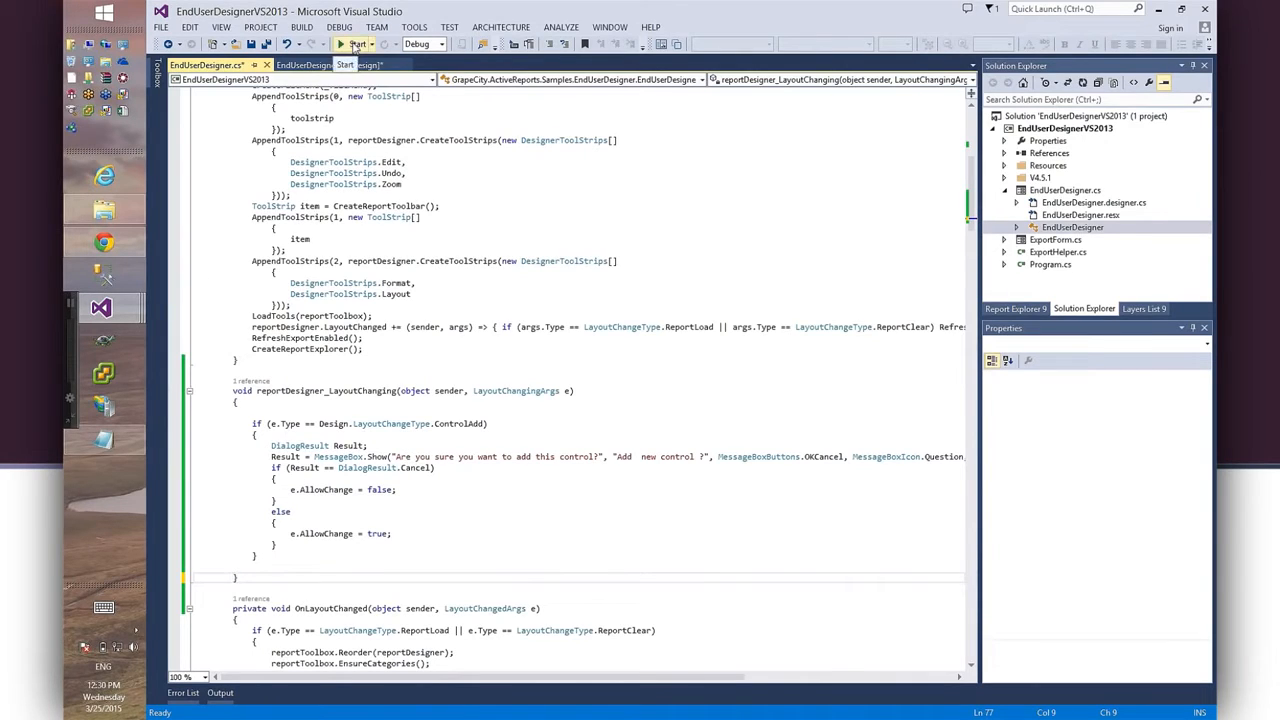
Run the EndUserDesignerVS2013 project and open CustomerList.rdlx in the End User Designer.
left_click(355, 45)
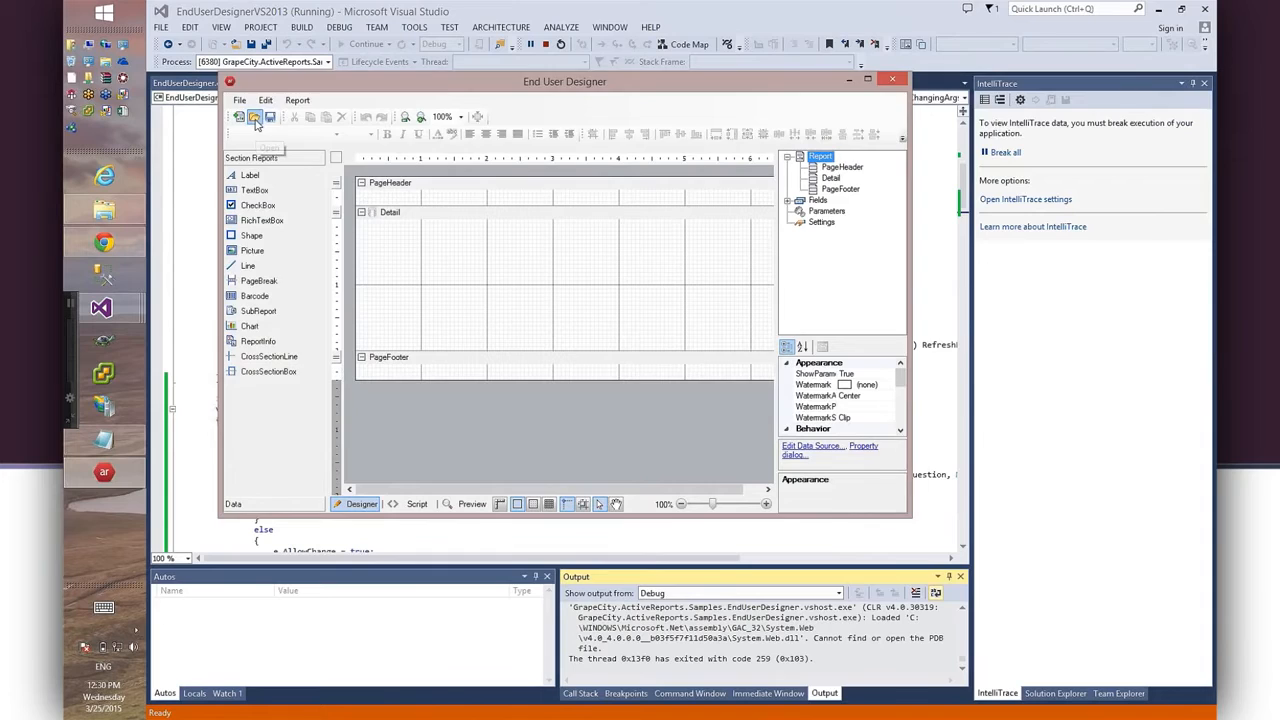
left_click(255, 118)
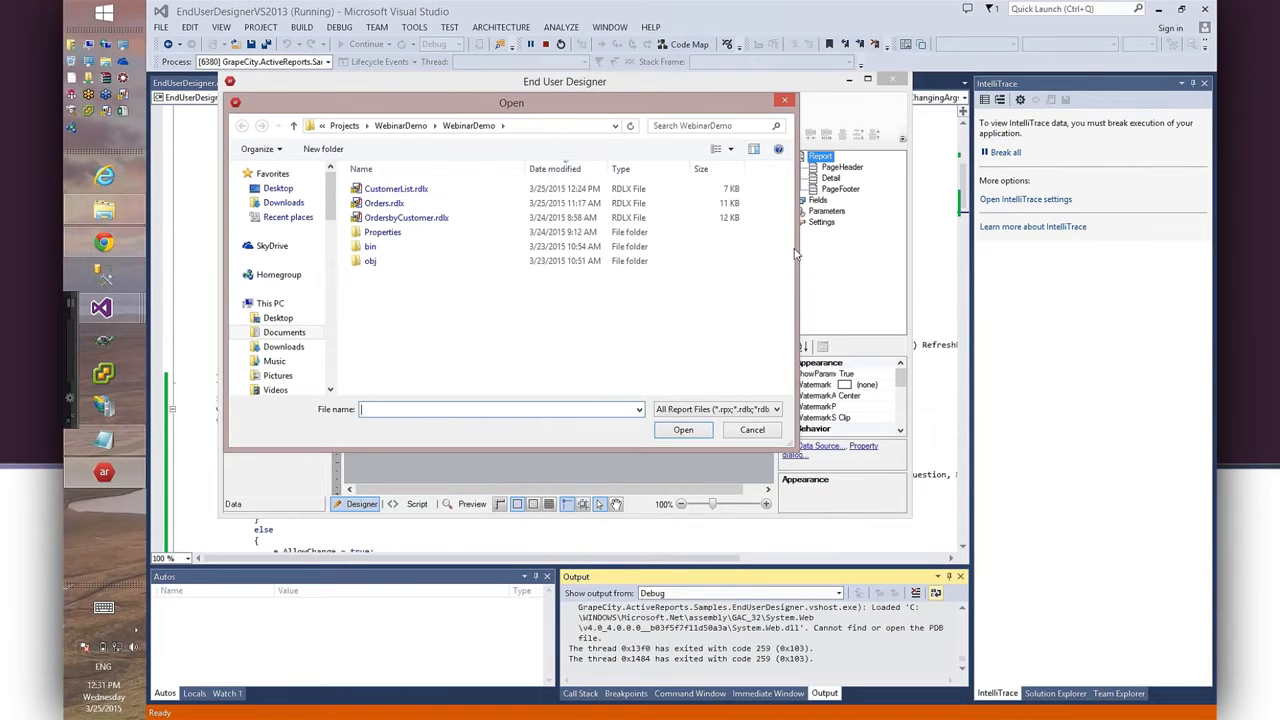
double_click(390, 190)
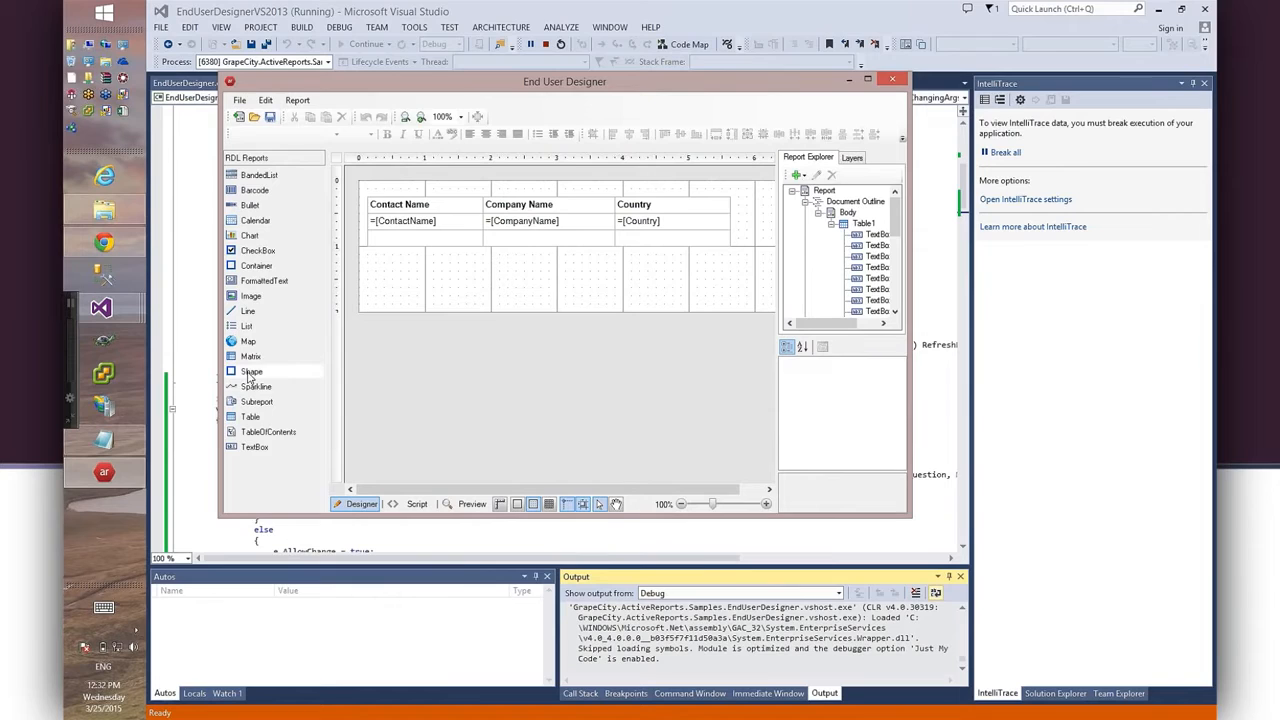
Place a Shape control below the customer table, declining the add-control confirmation once and accepting it the second time.
left_click_drag(250, 373, 471, 246)
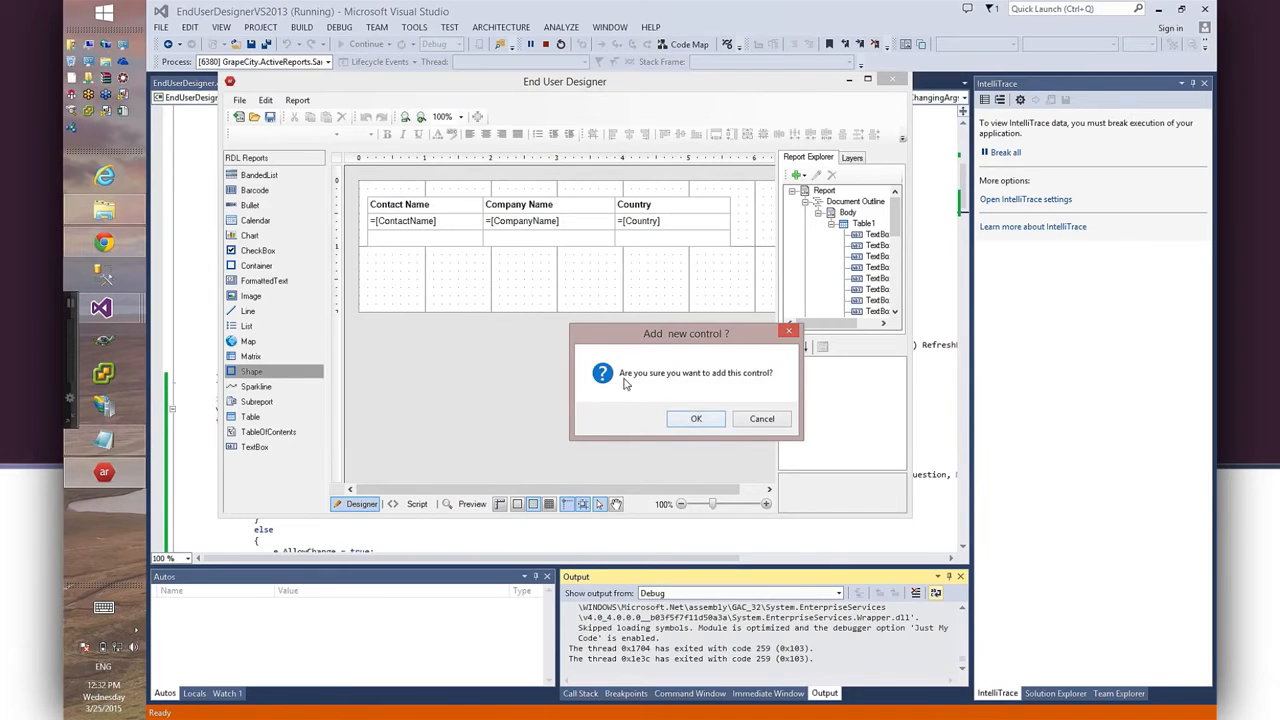
left_click(761, 420)
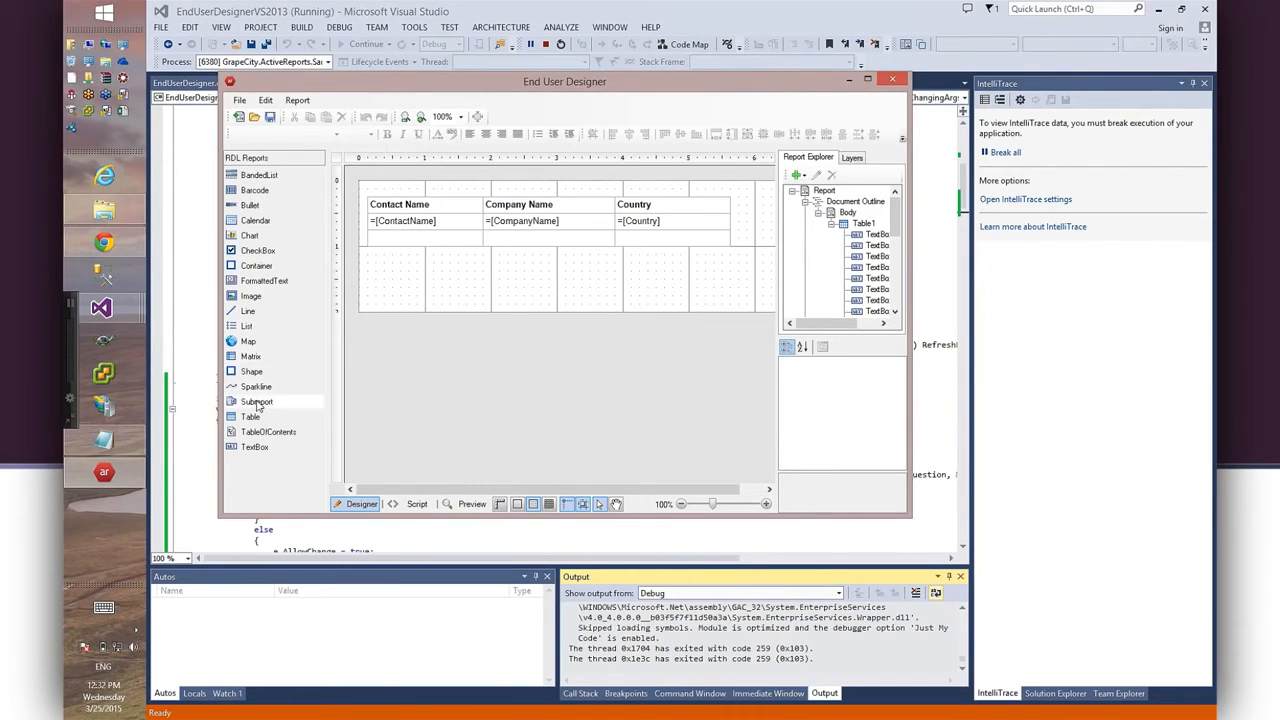
left_click_drag(252, 371, 500, 256)
left_click(697, 423)
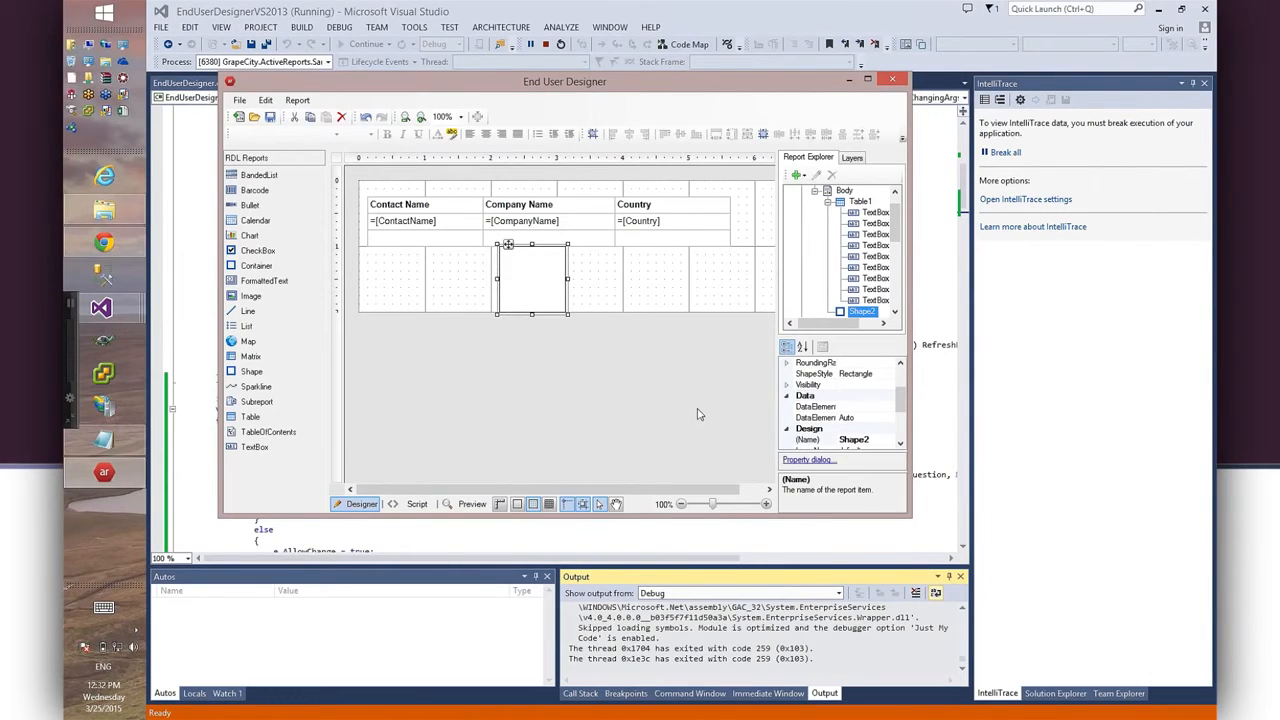
Delete the shape below the customer table and confirm the deletion.
left_click(552, 286)
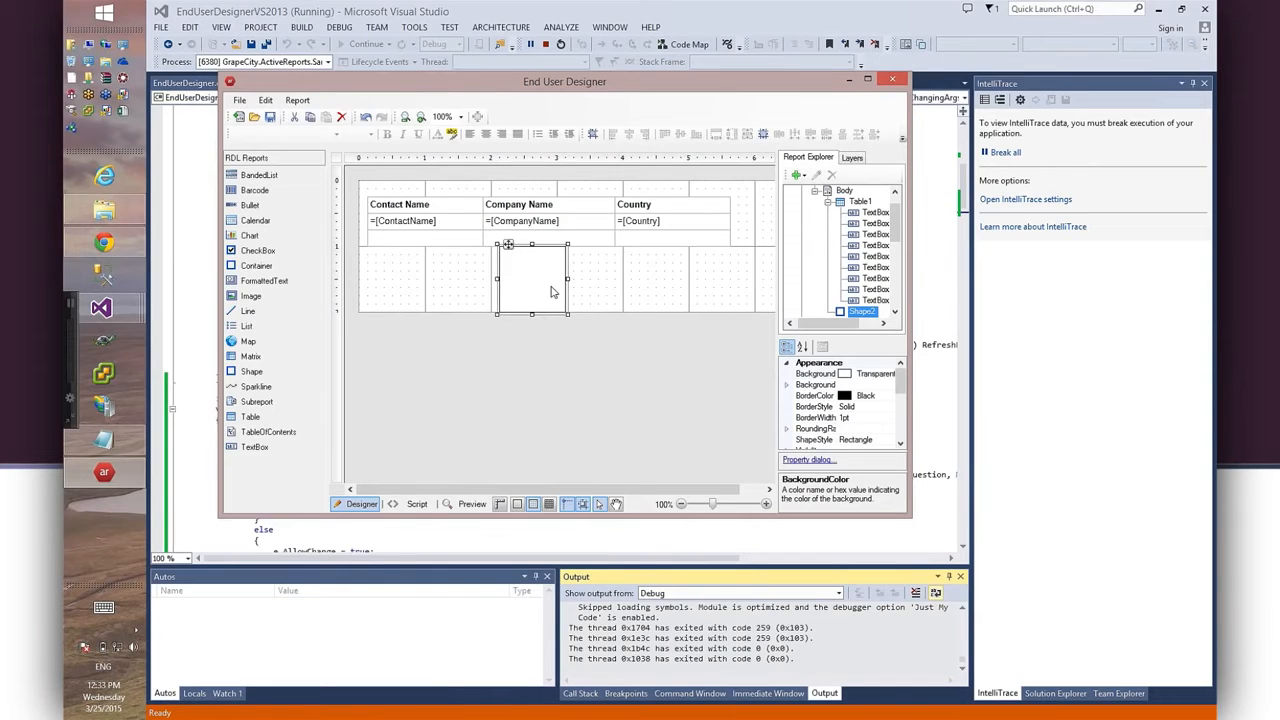
right_click(550, 290)
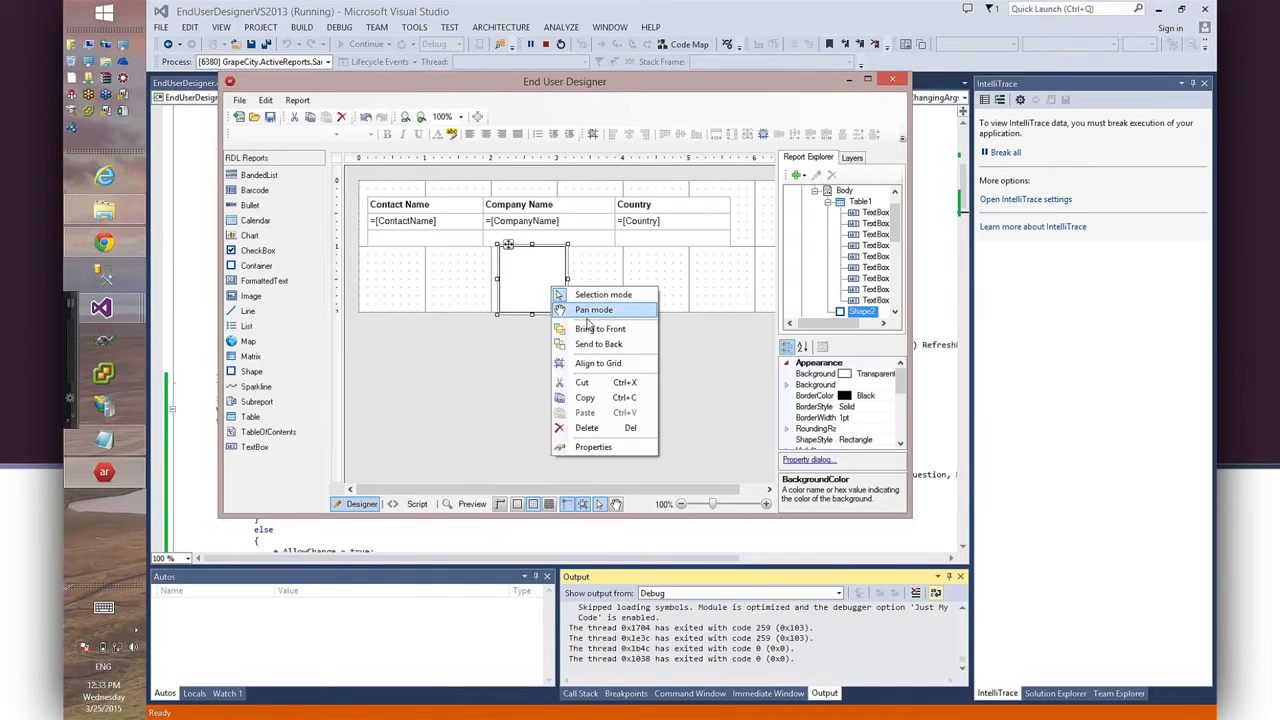
left_click(607, 427)
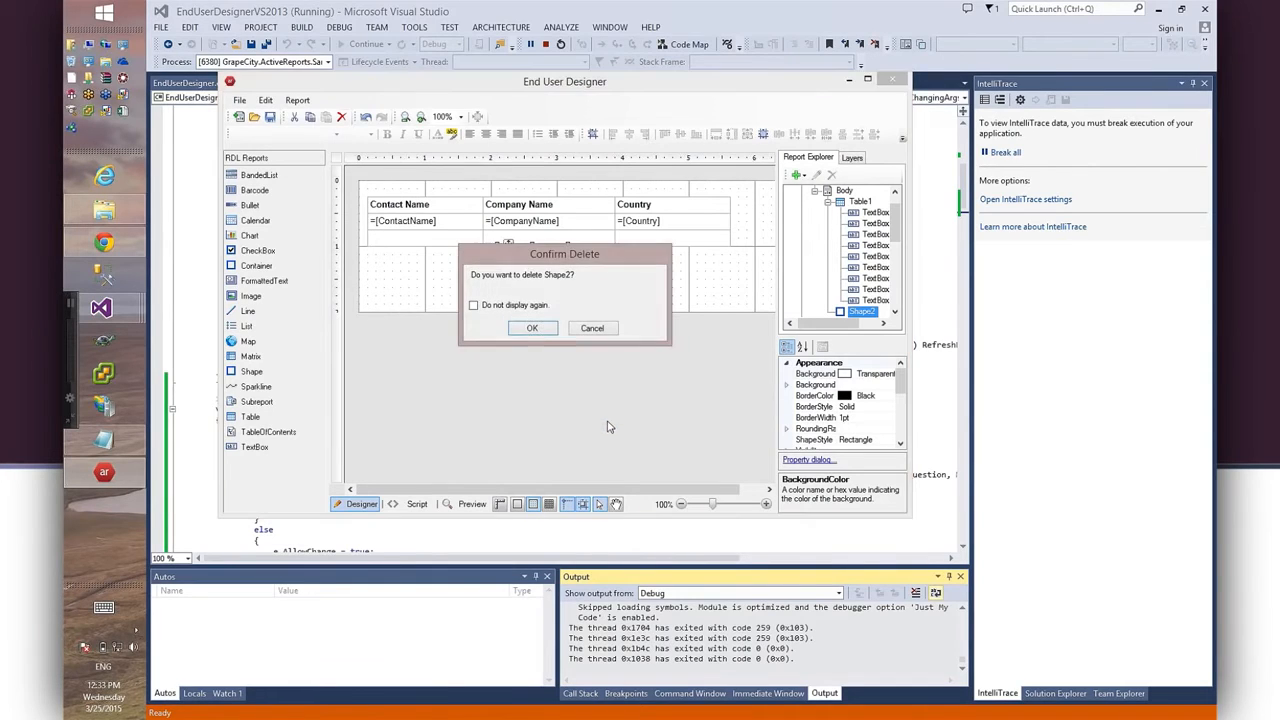
left_click(532, 329)
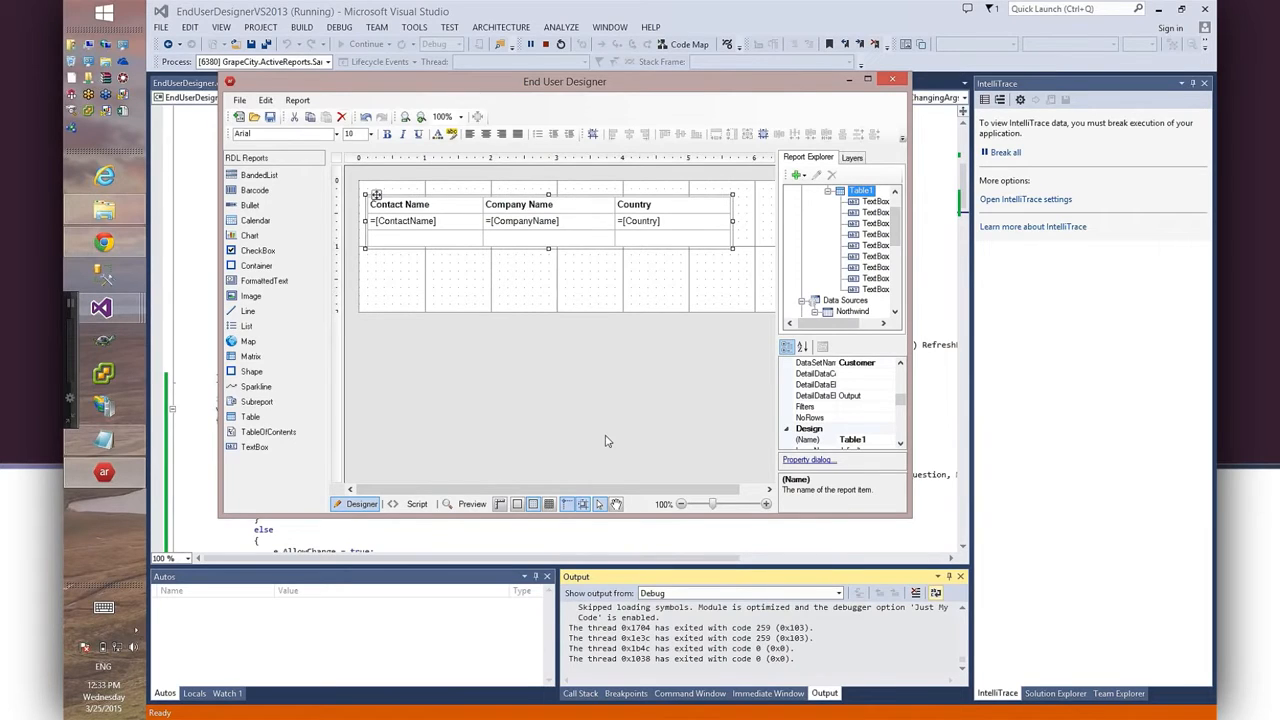
Close the running End User Designer and return to the EndUserDesignerVS2013 code in Visual Studio.
left_click(893, 84)
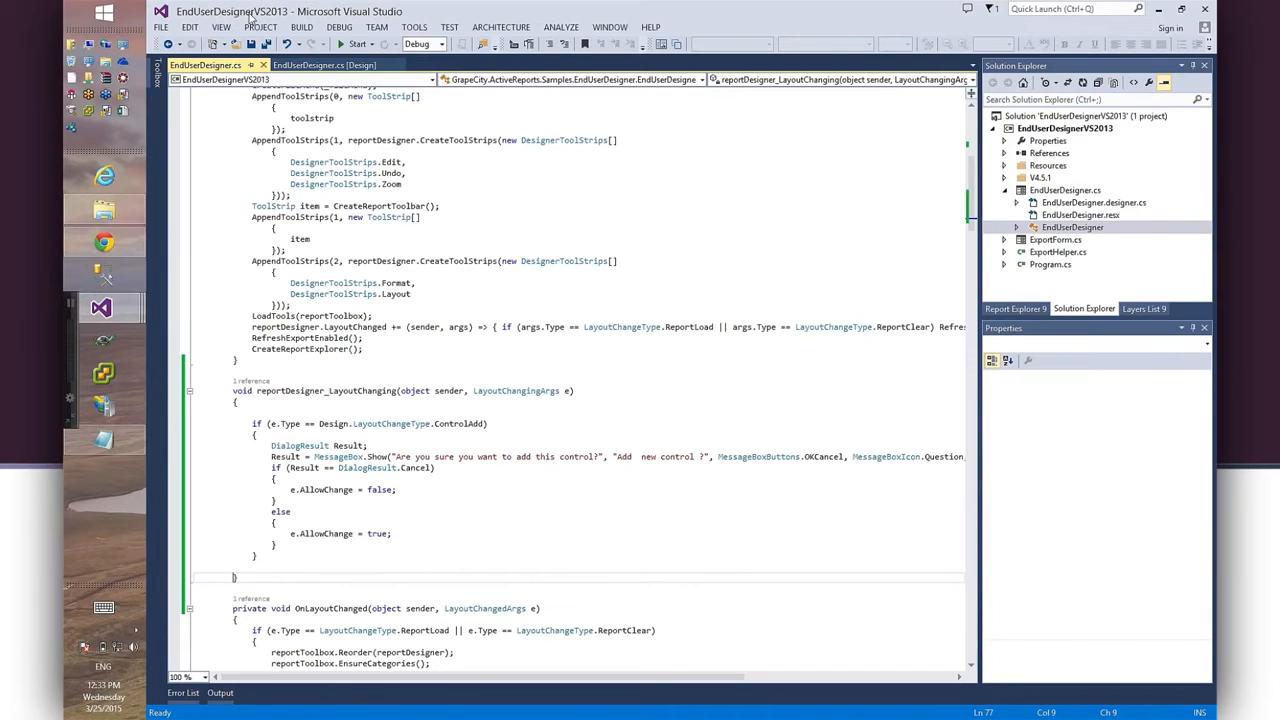
left_click(260, 47)
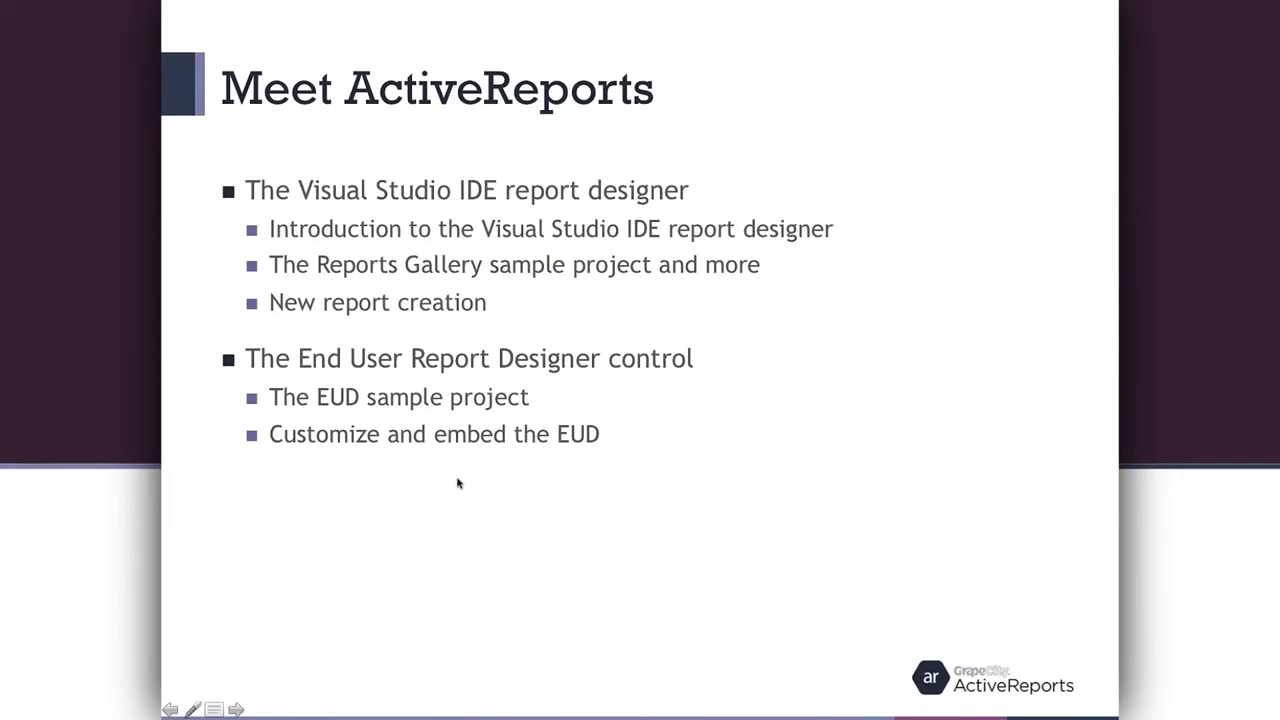
left_click(458, 483)
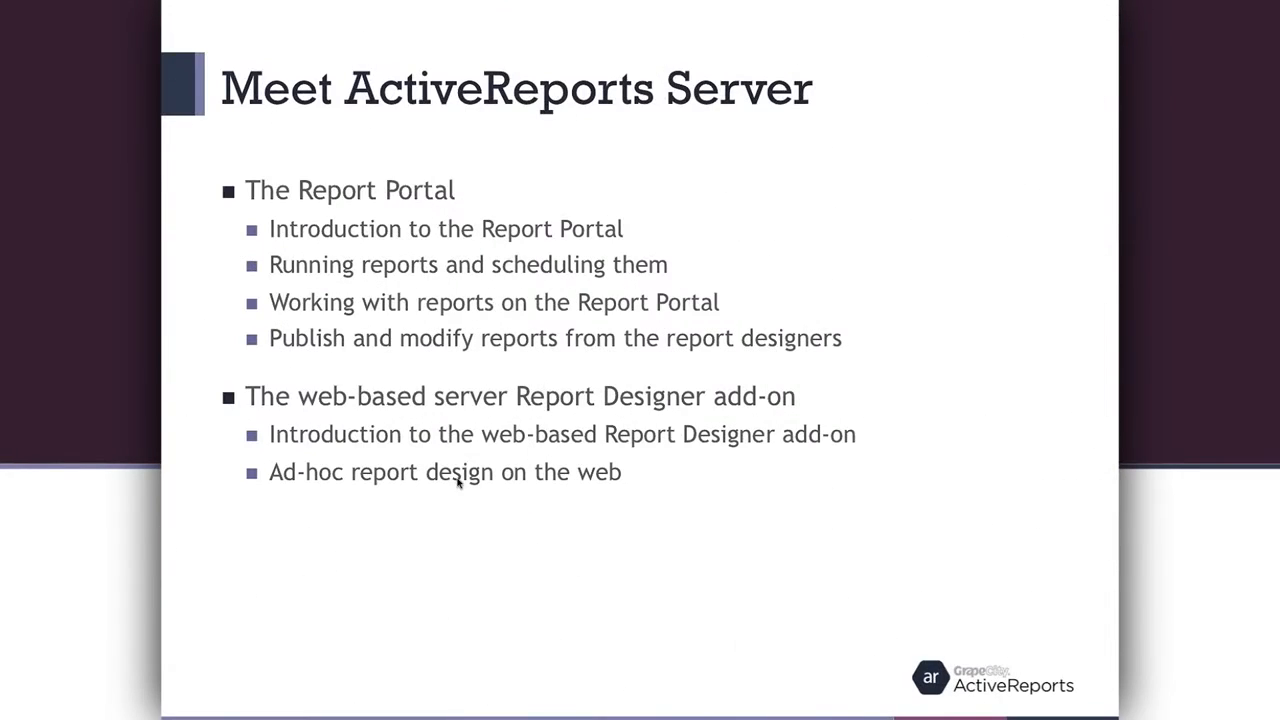
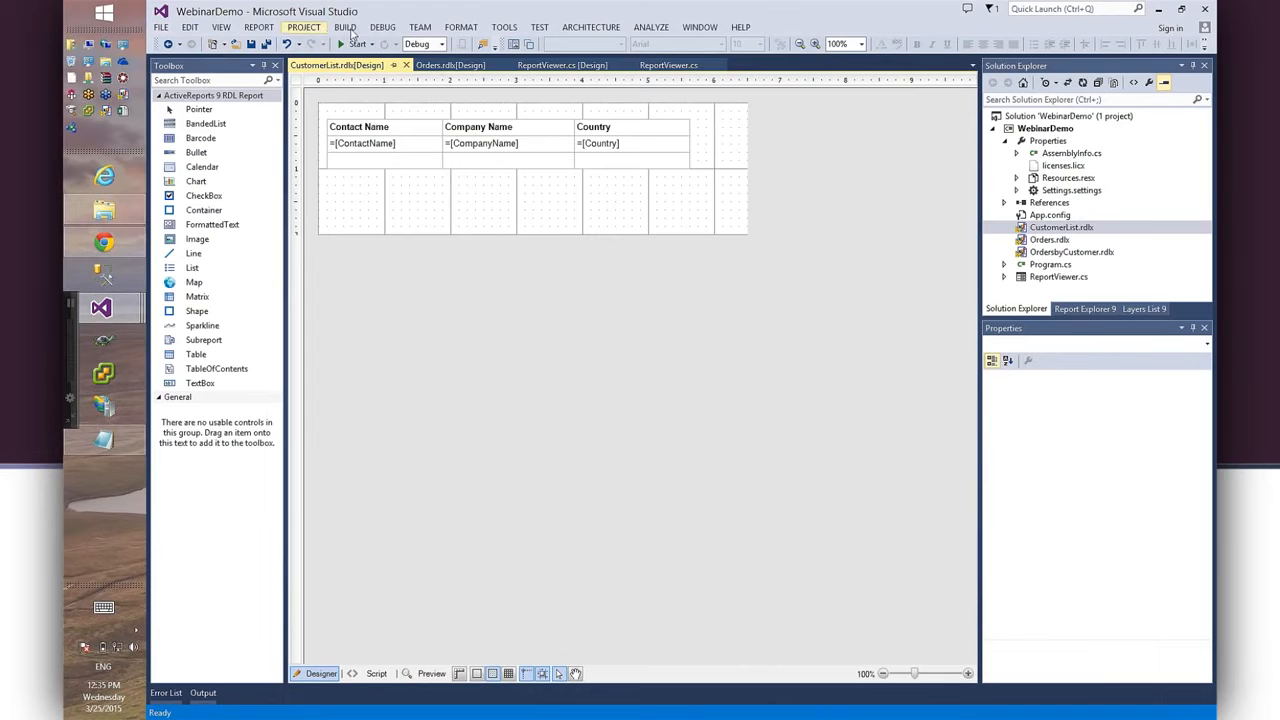
left_click(259, 27)
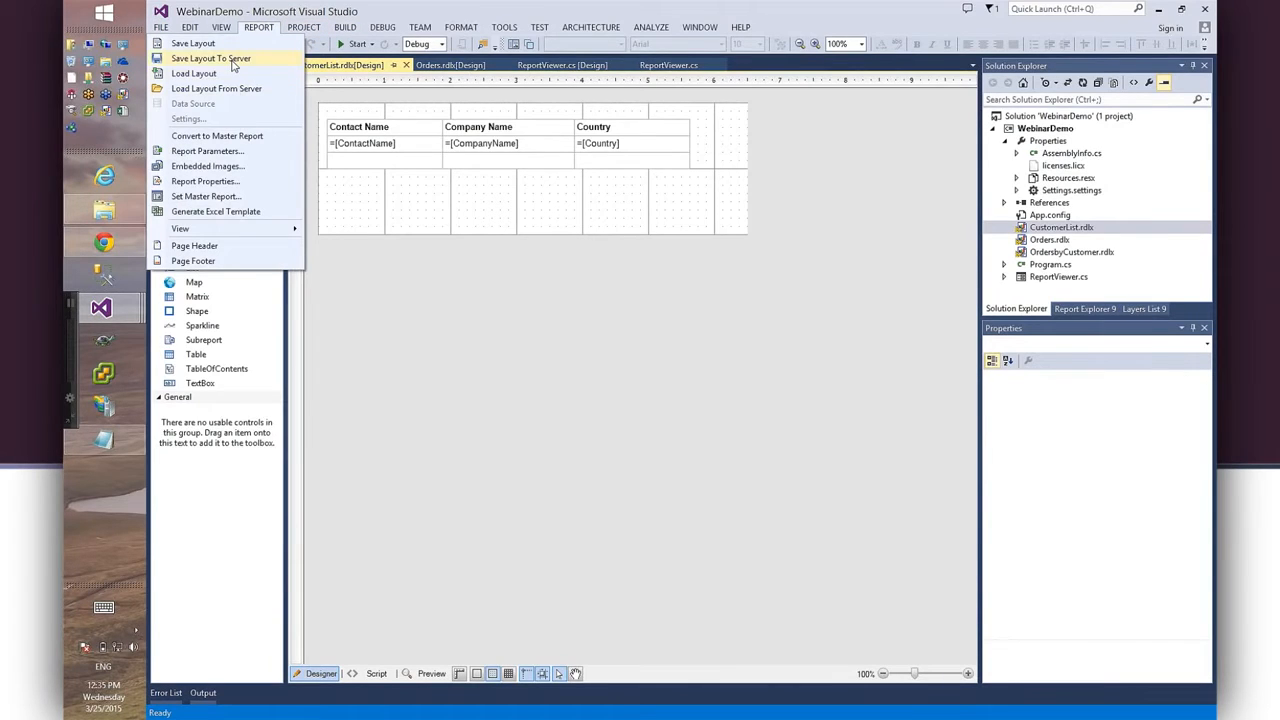
left_click(232, 60)
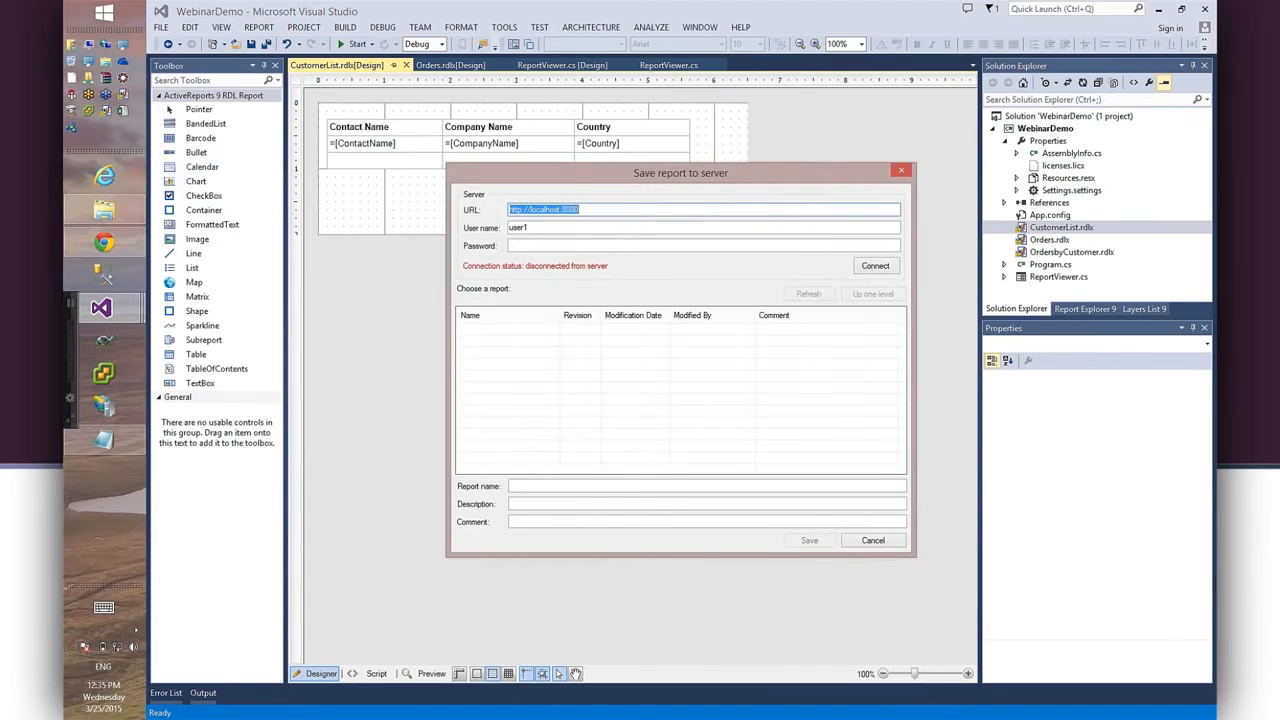
left_click(532, 245)
type("********")
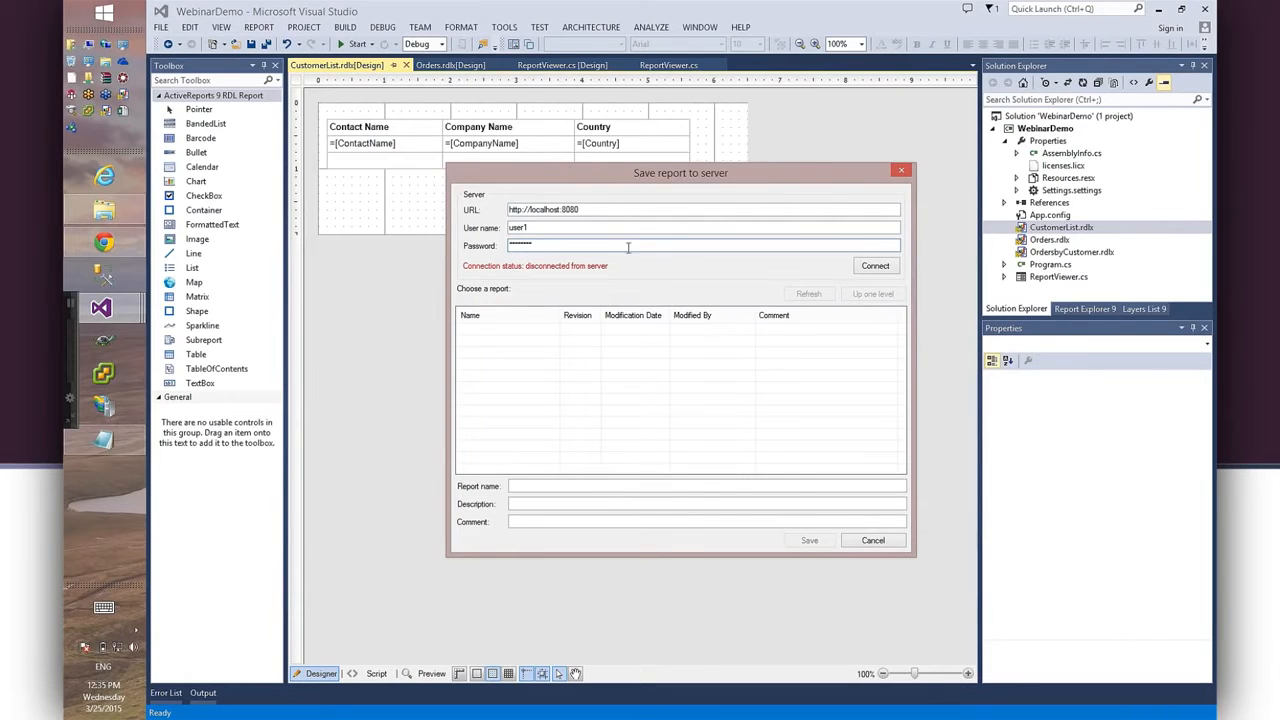
left_click(873, 266)
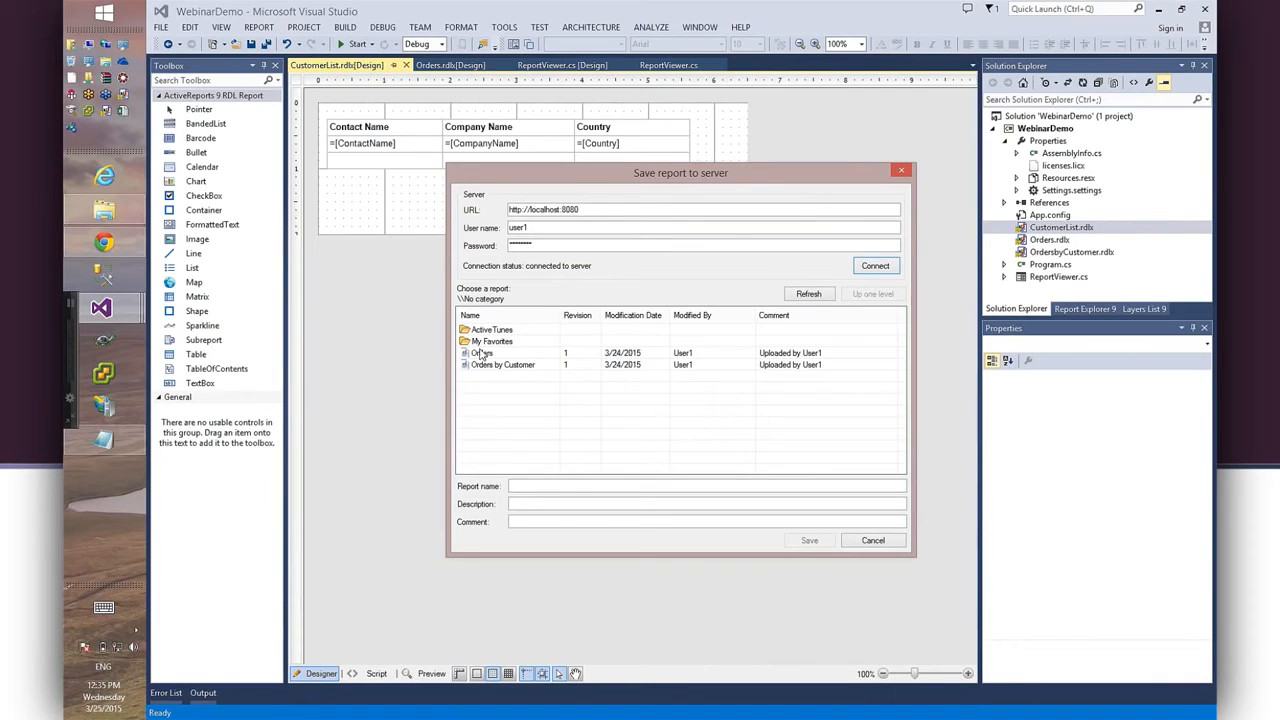
Name the report "Customer List" and save it to the server without a category.
left_click(490, 343)
left_click(488, 377)
left_click(580, 487)
type("Customer List")
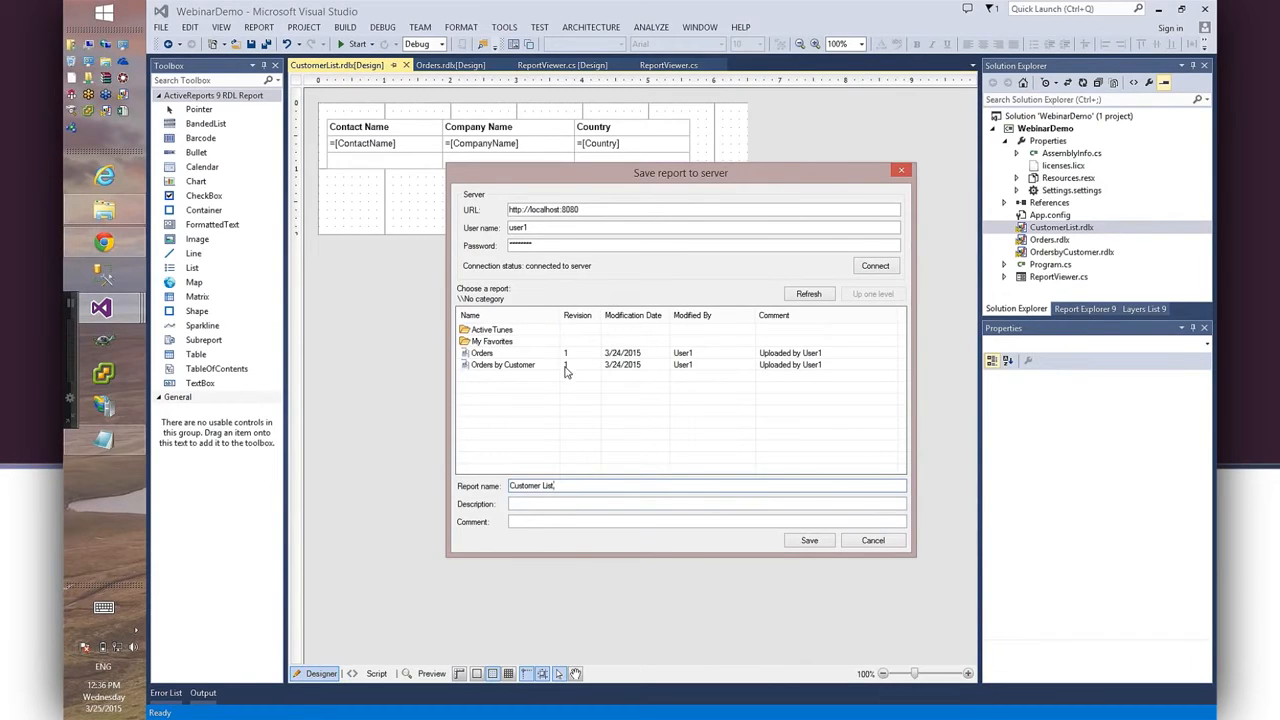
left_click(809, 541)
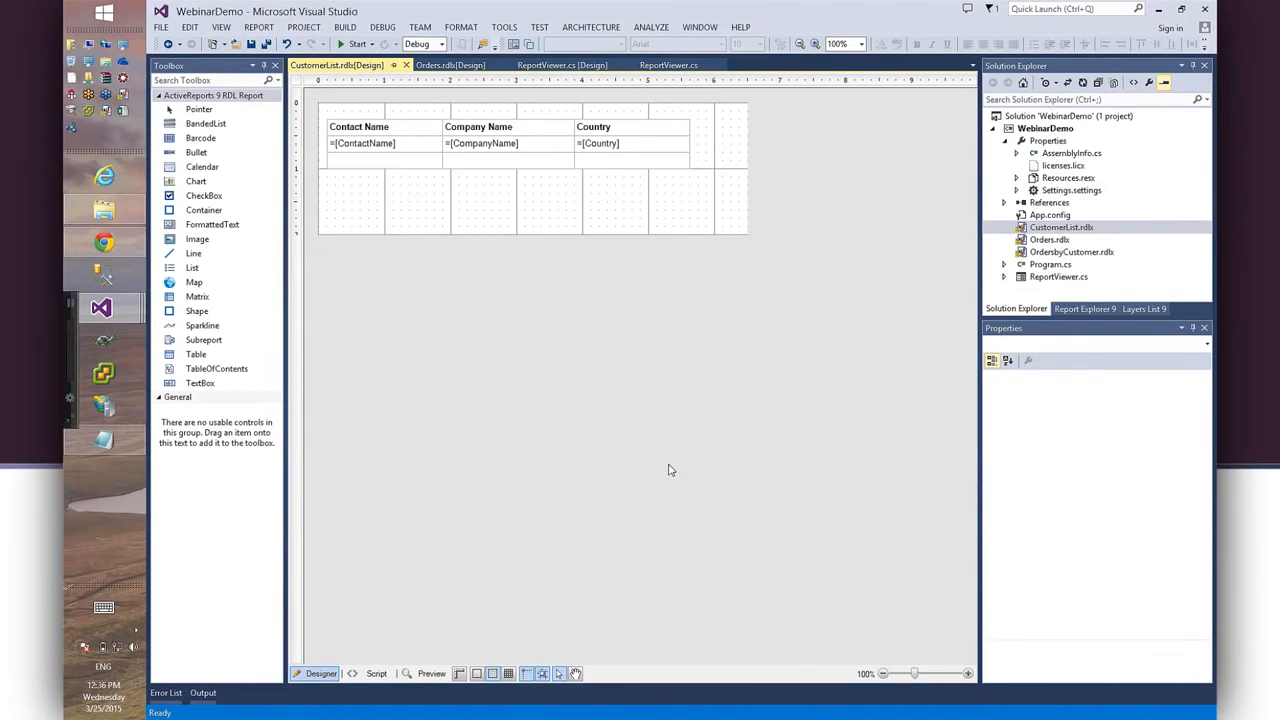
left_click(260, 28)
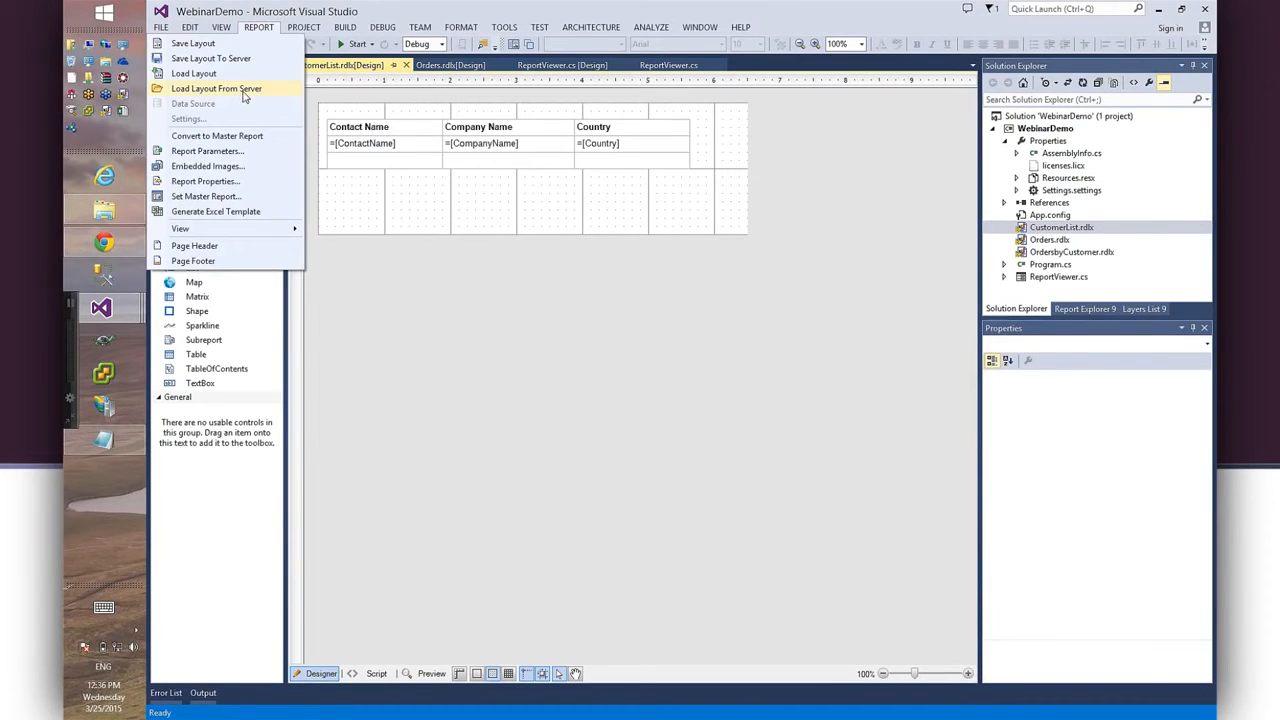
left_click(731, 444)
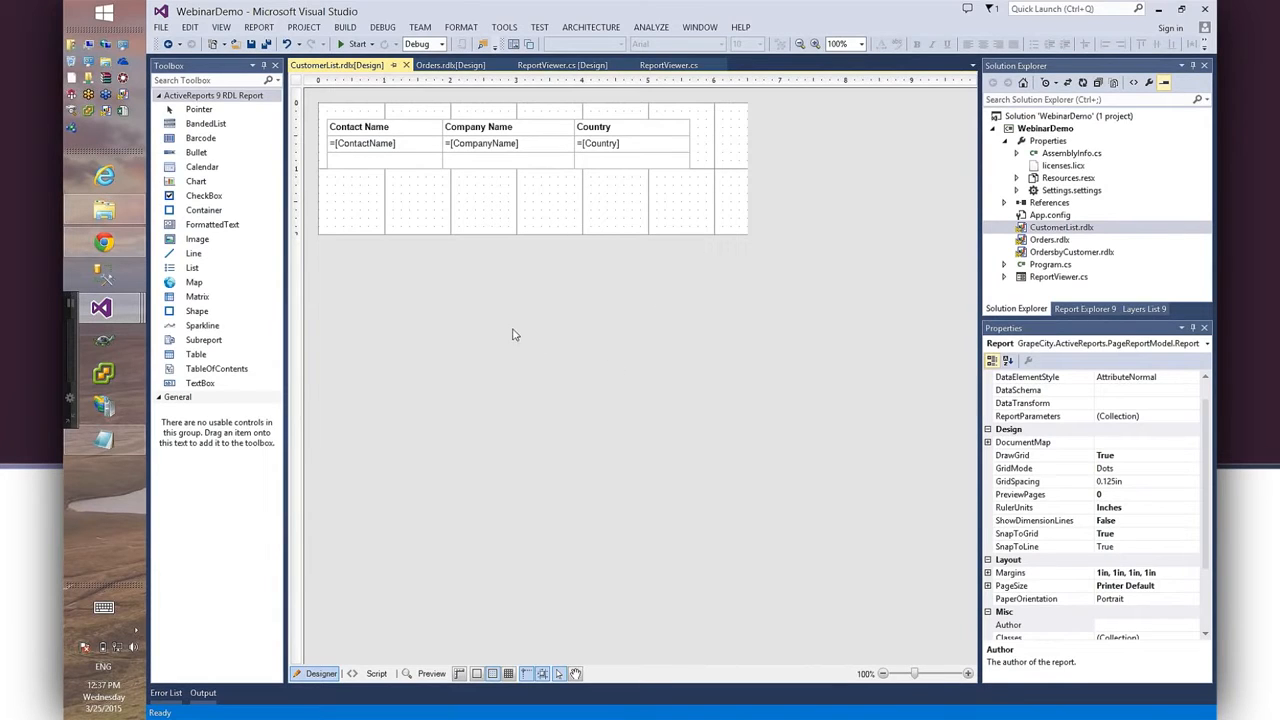
Switch to the ActiveReports 9 Server portal in Chrome and log in with the prefilled credentials.
left_click(1158, 9)
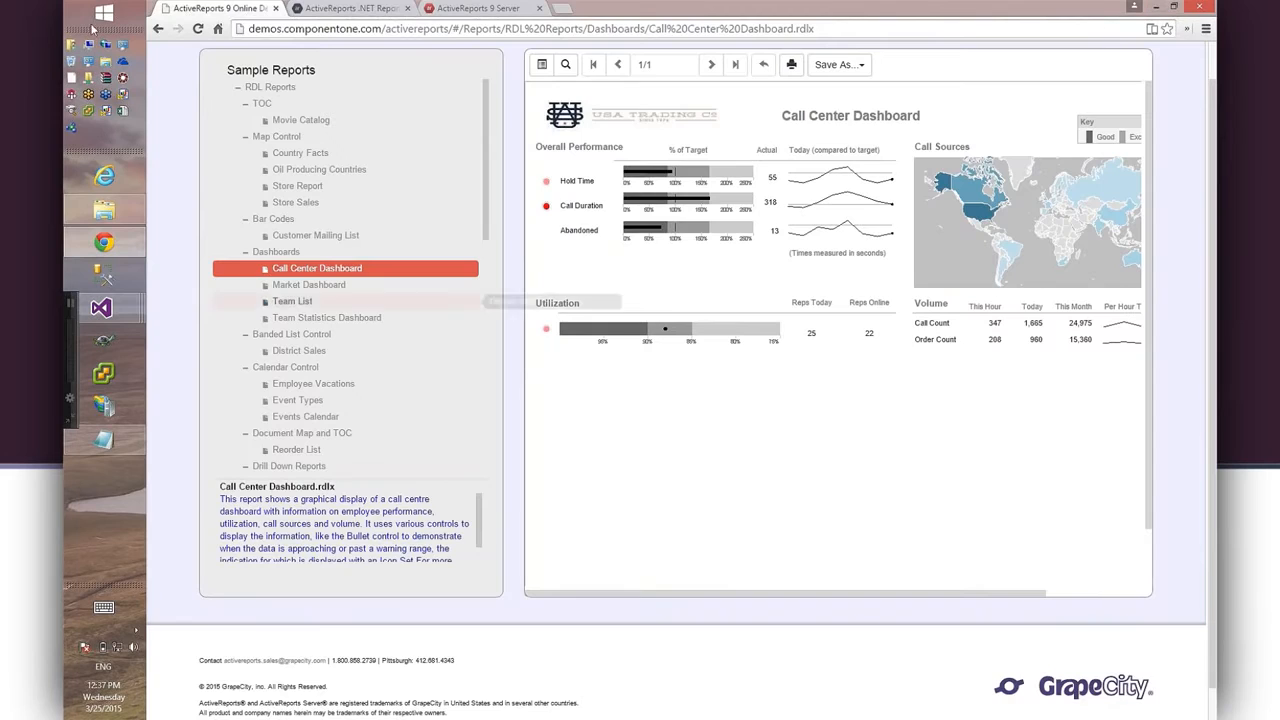
left_click(487, 15)
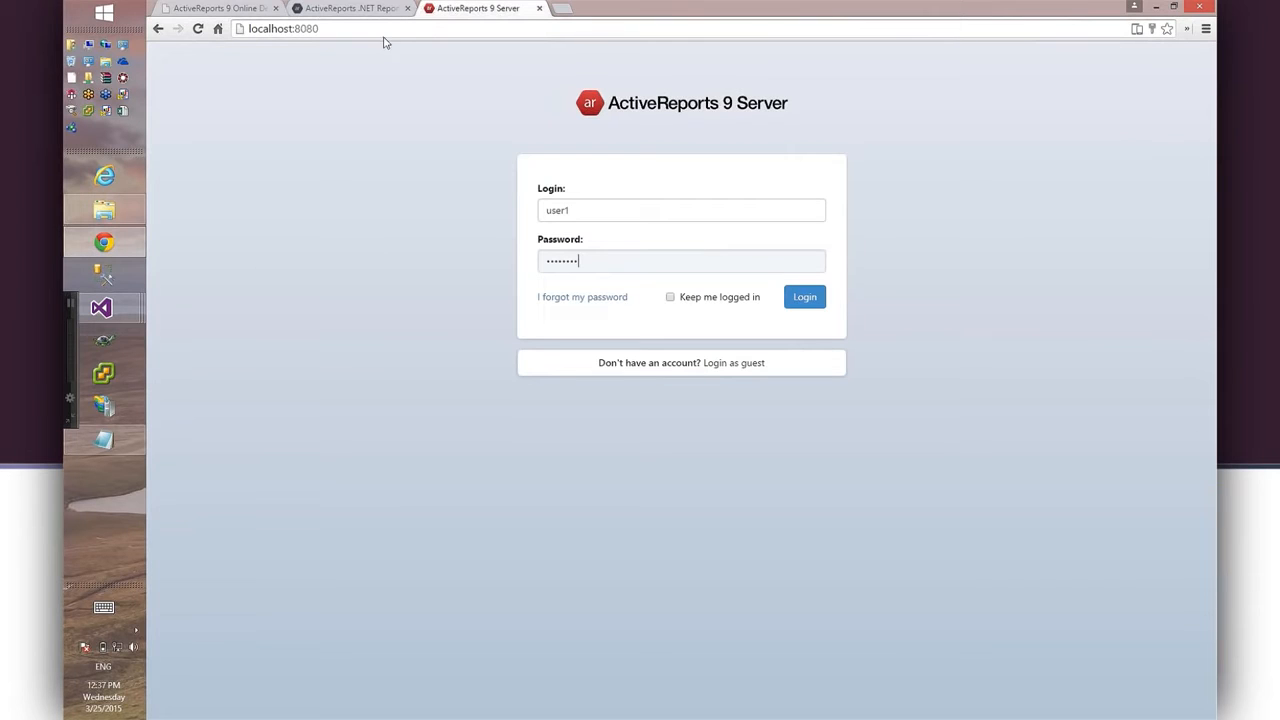
left_click(805, 297)
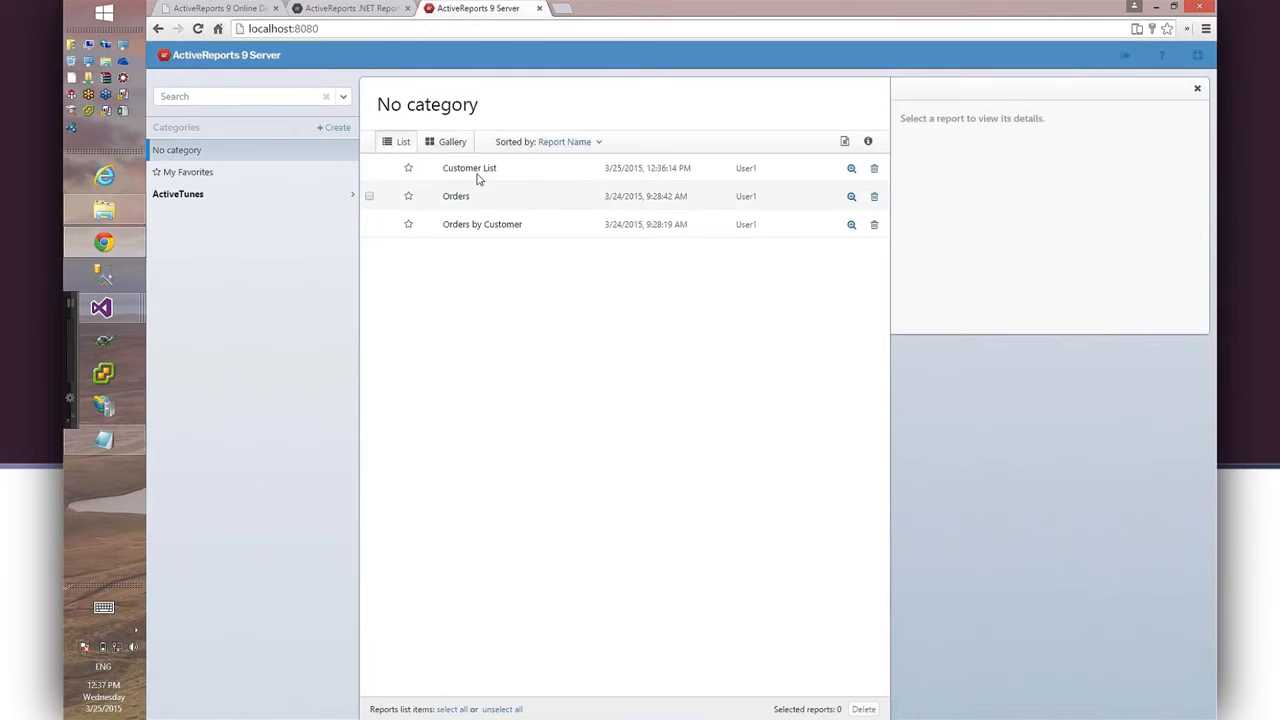
Select the Customer List report in the server portal and open its preview.
left_click(479, 168)
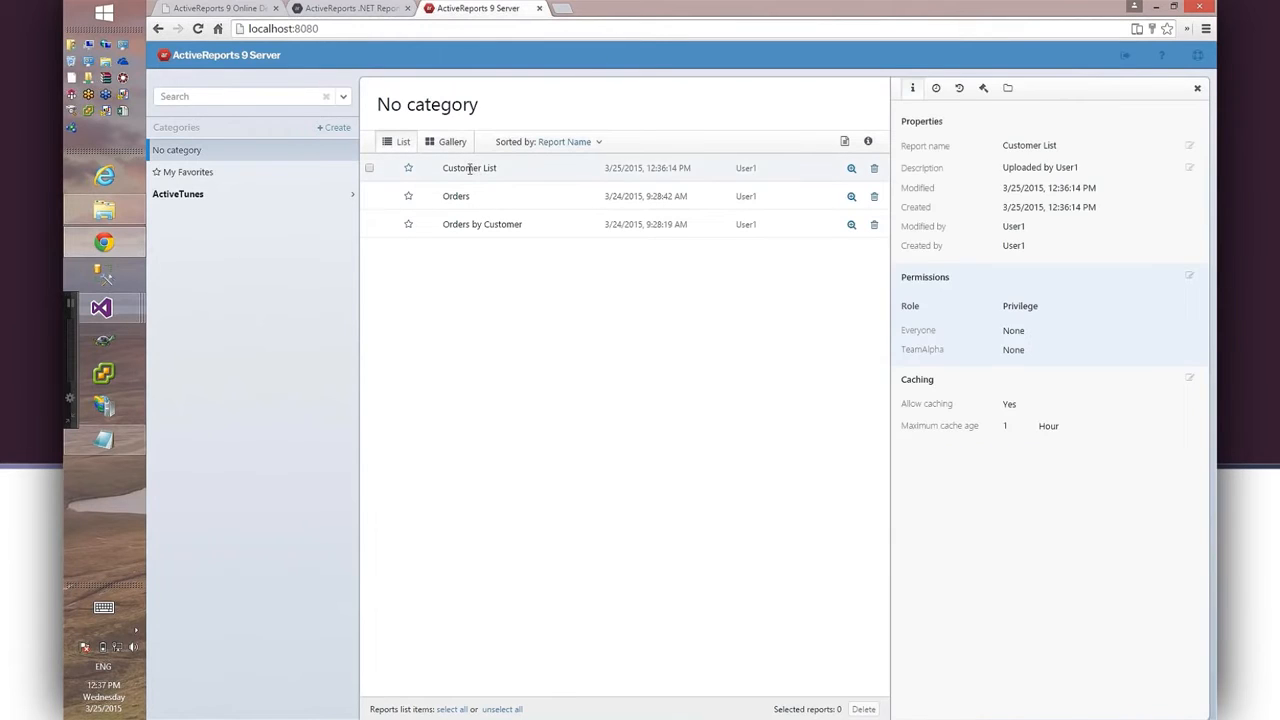
left_click(851, 168)
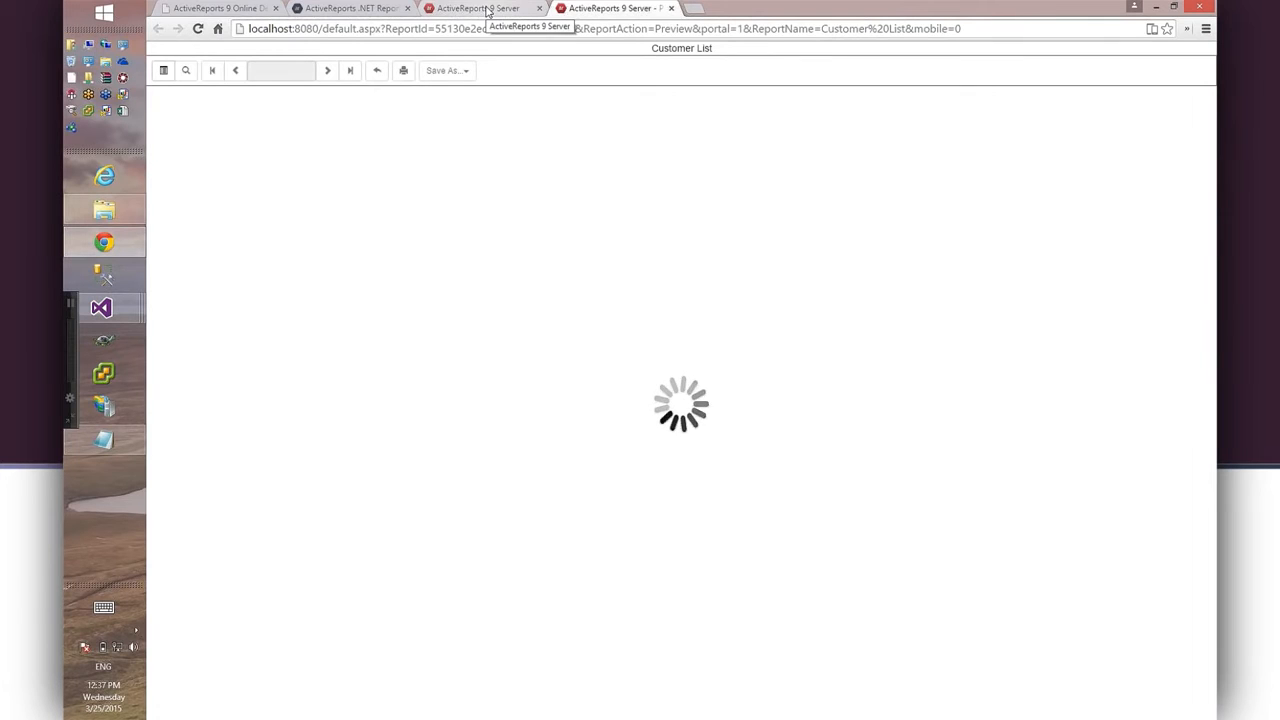
left_click(487, 10)
left_click(611, 9)
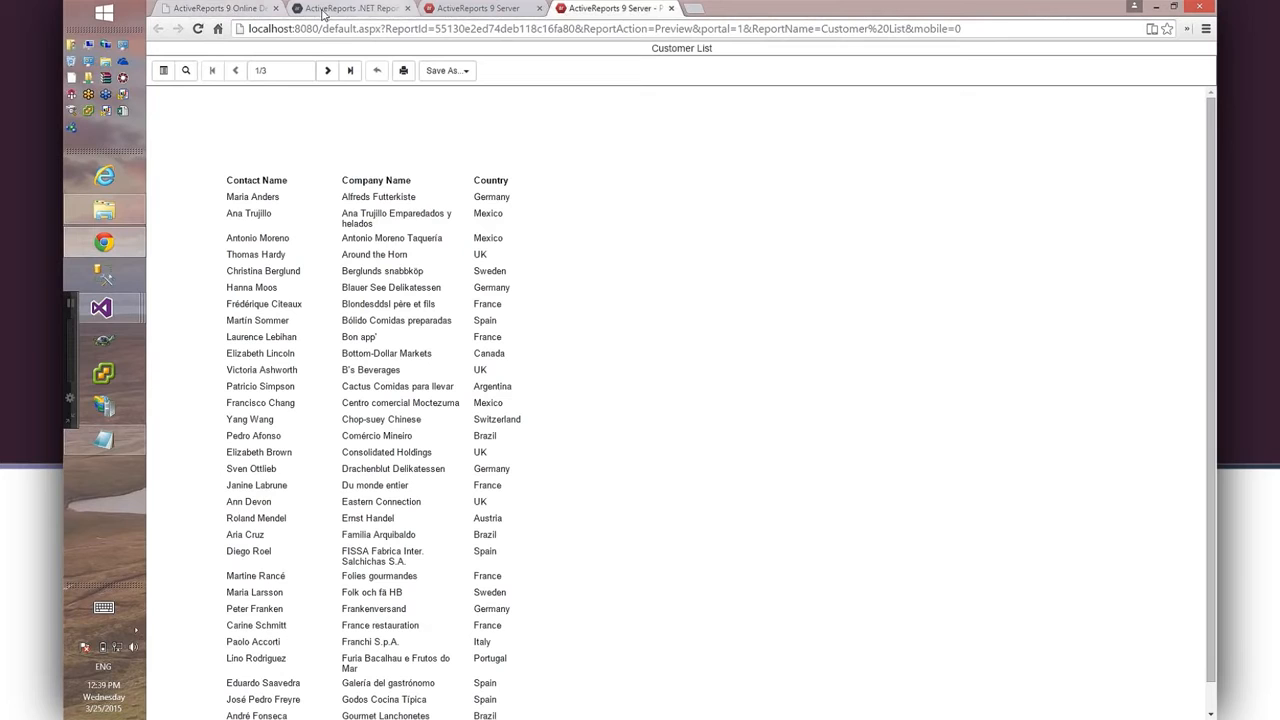
left_click(224, 9)
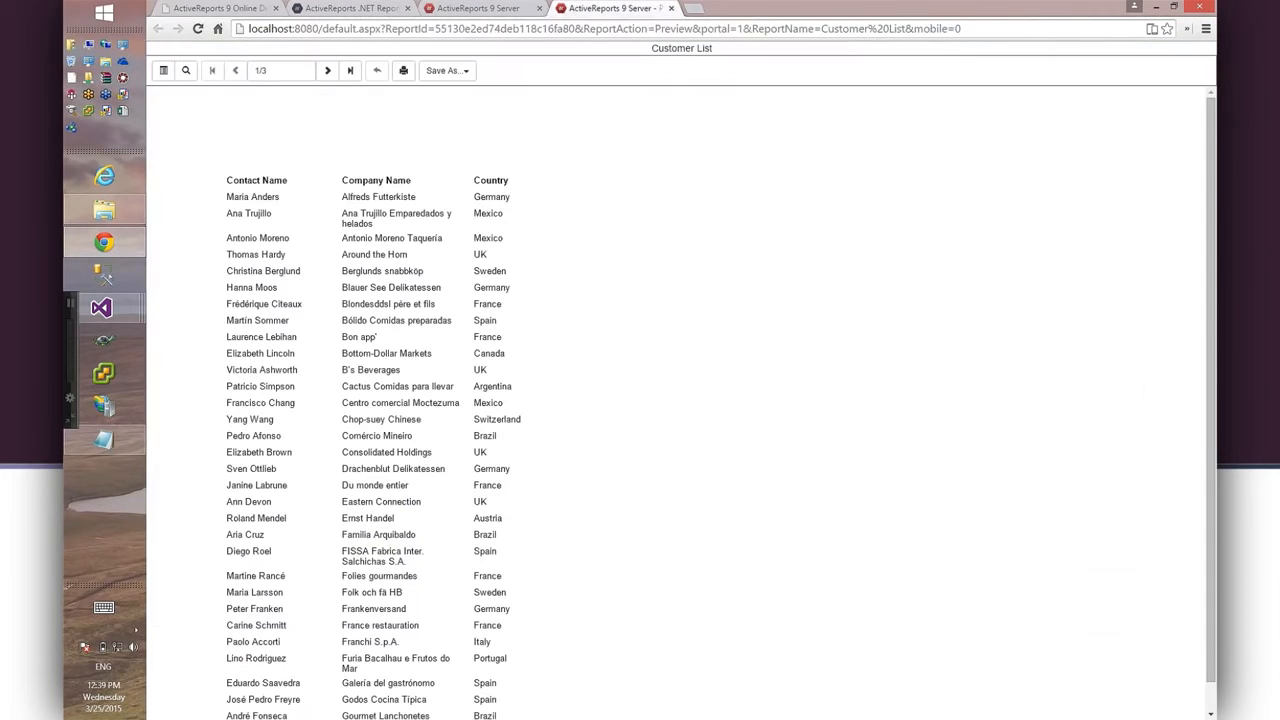
left_click(608, 9)
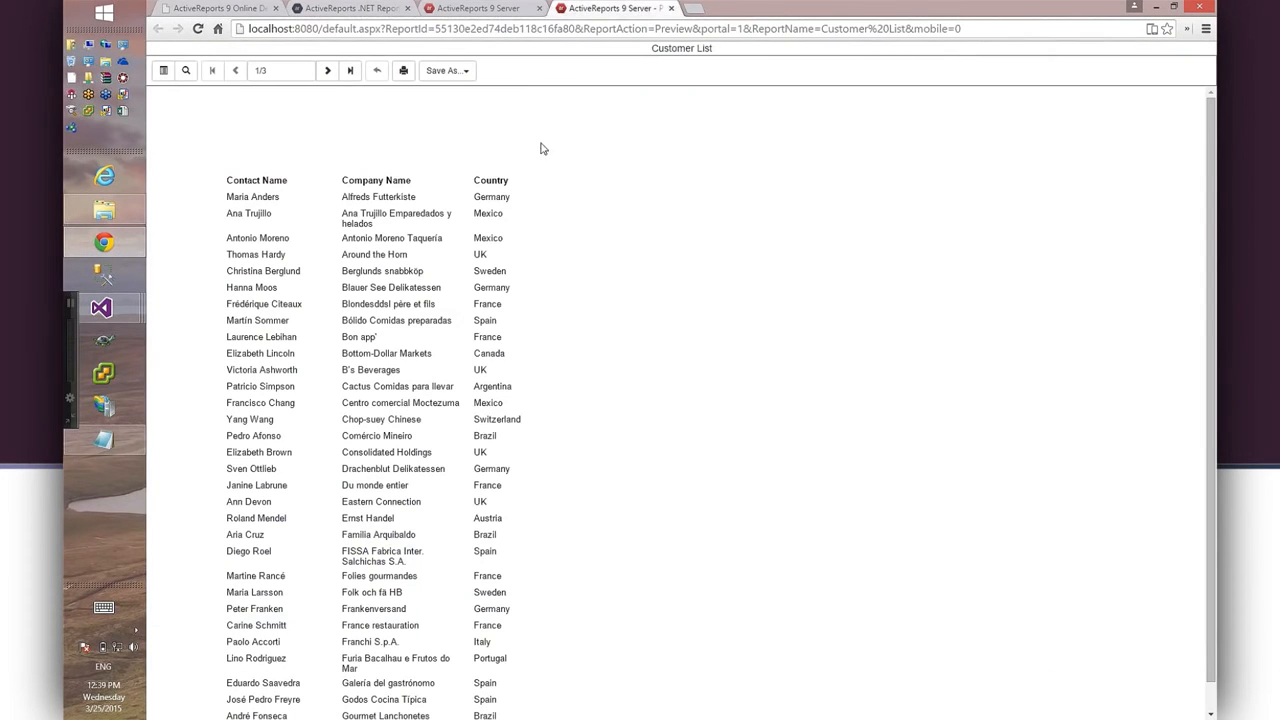
left_click(484, 10)
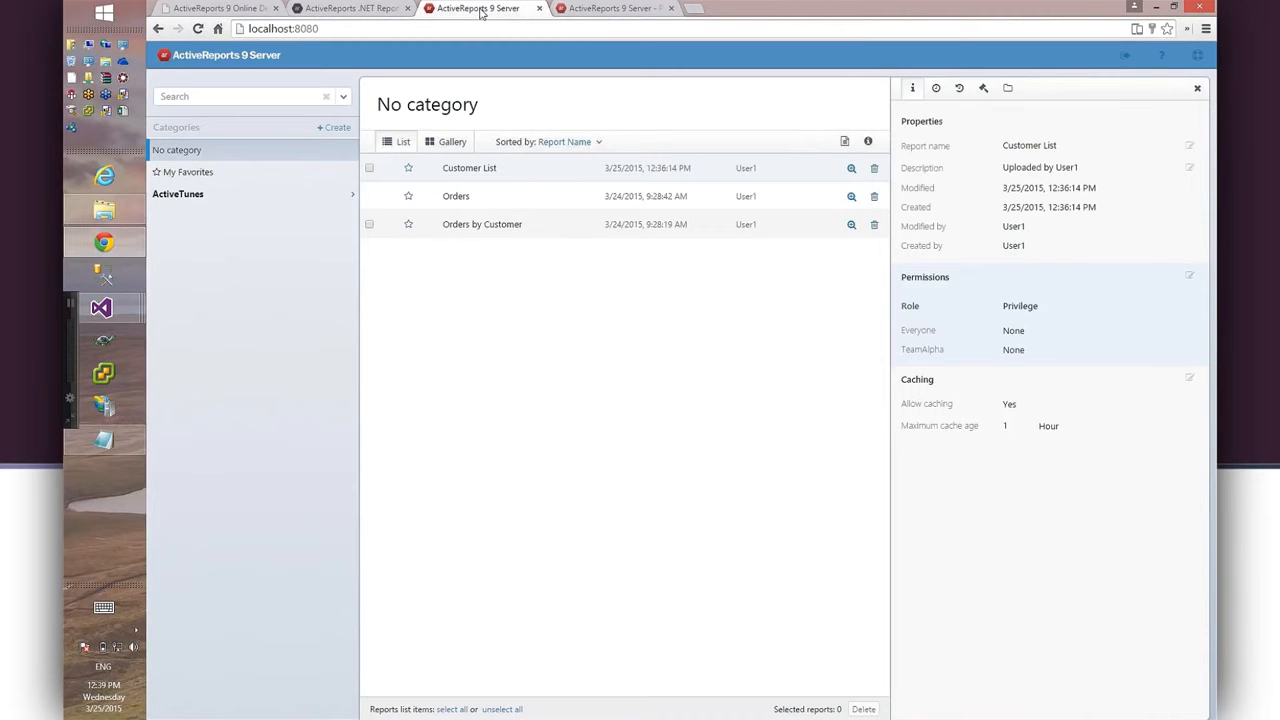
left_click(616, 9)
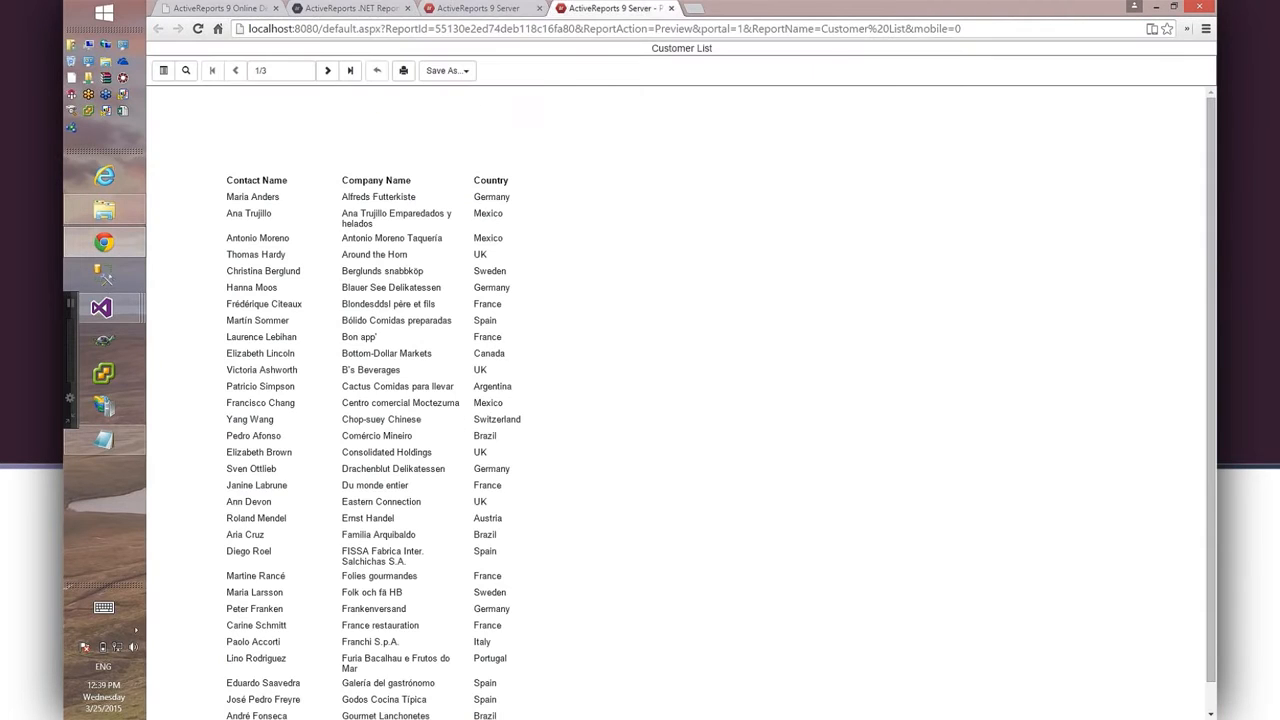
Page through the Customer List preview to page 3, view the available export formats and close the preview.
left_click(330, 72)
left_click(330, 72)
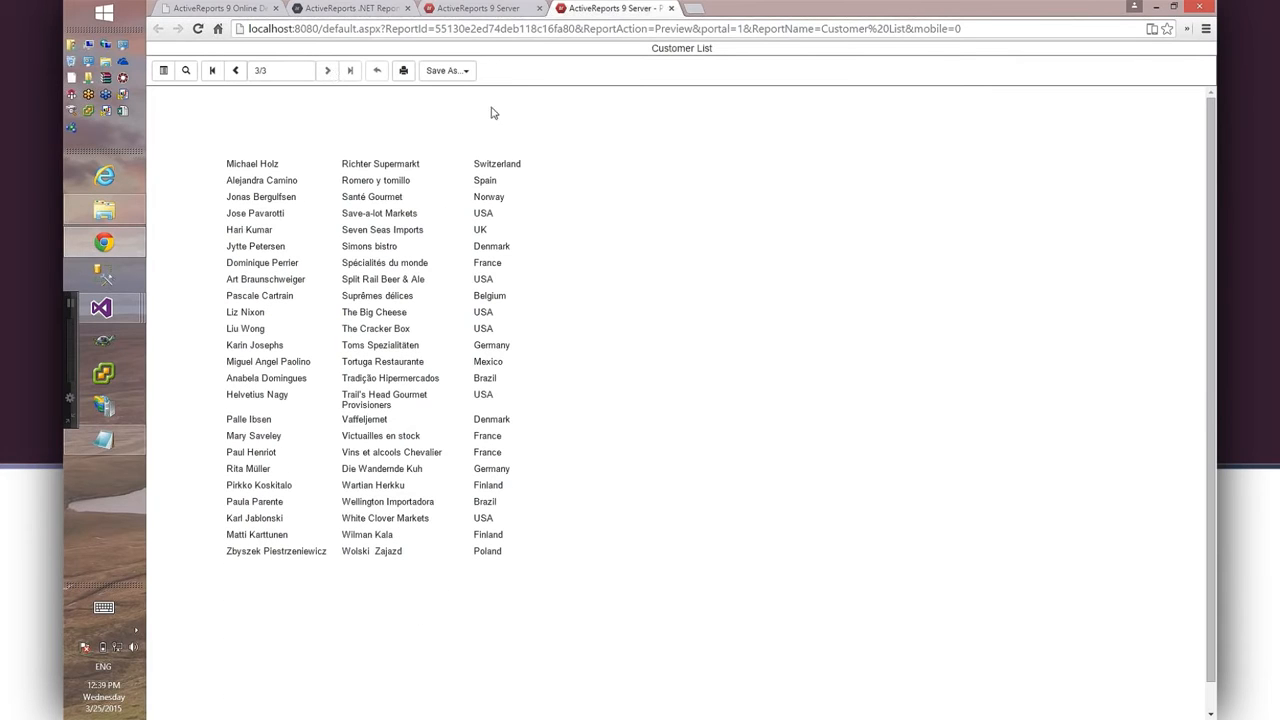
left_click(456, 73)
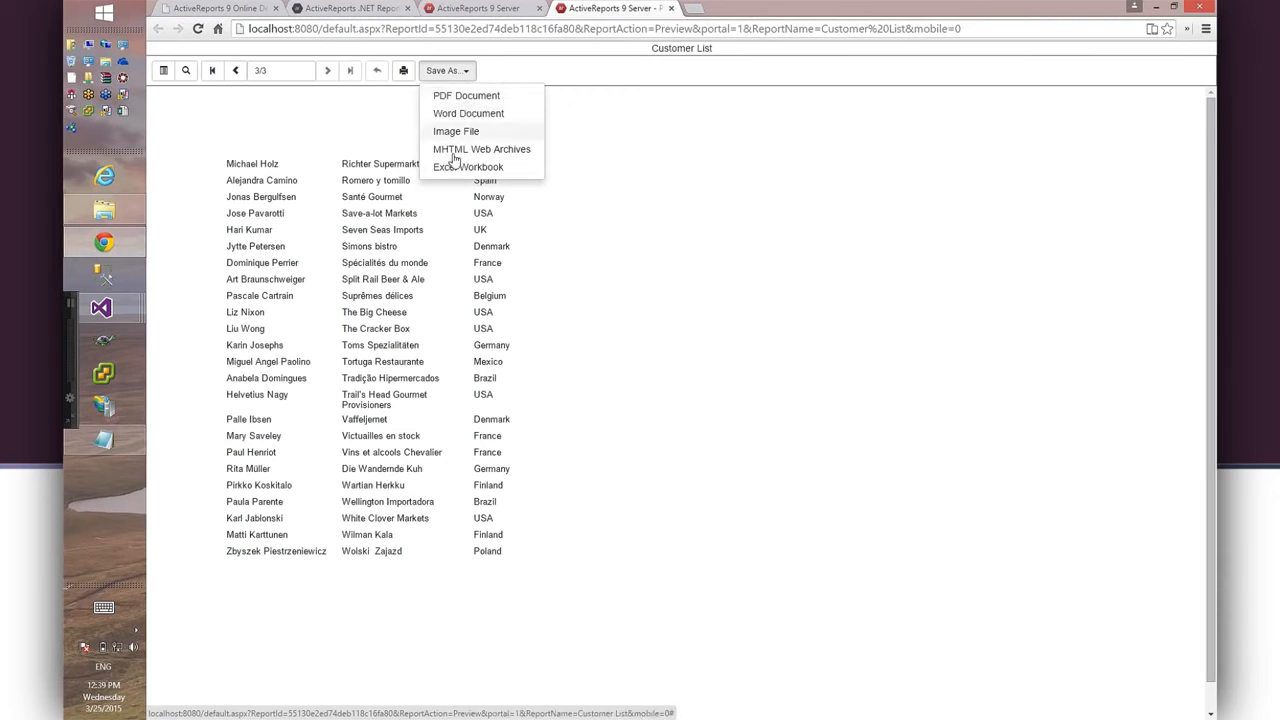
left_click(474, 10)
left_click(670, 8)
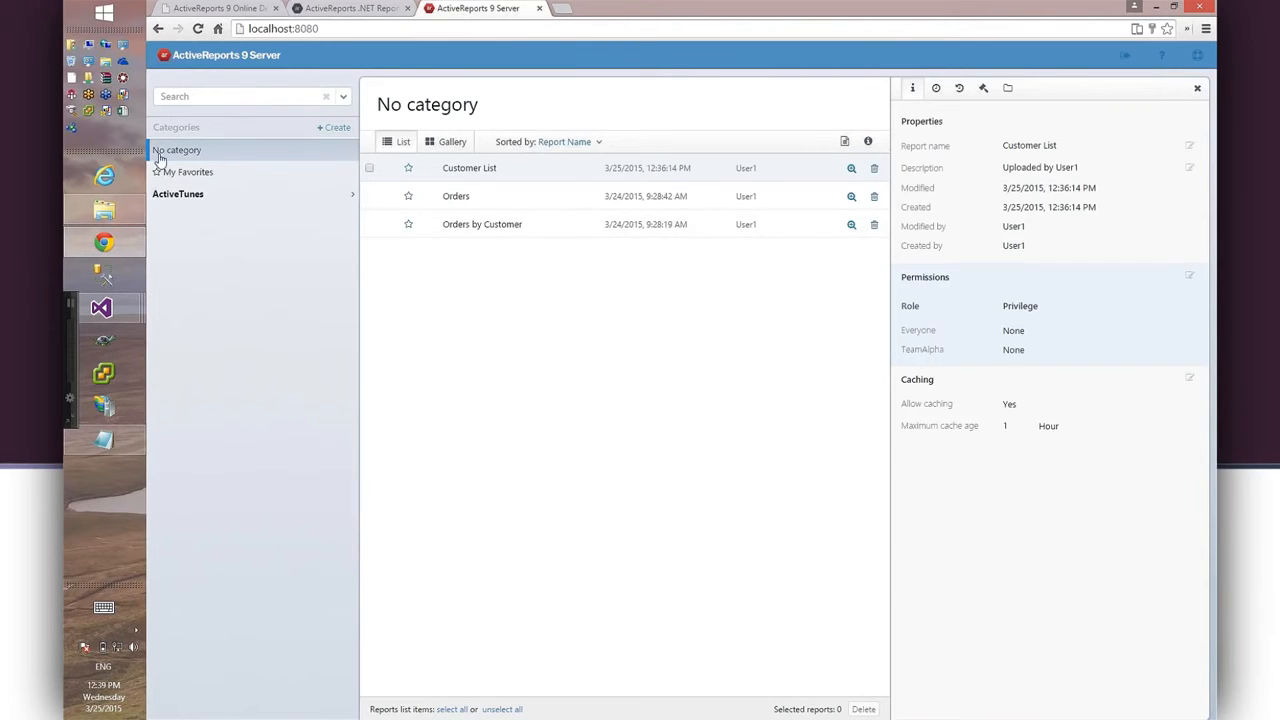
Browse My Favorites and the ActiveTunes categories Customers, Employees and Sales, ending at the uncategorized reports.
left_click(192, 174)
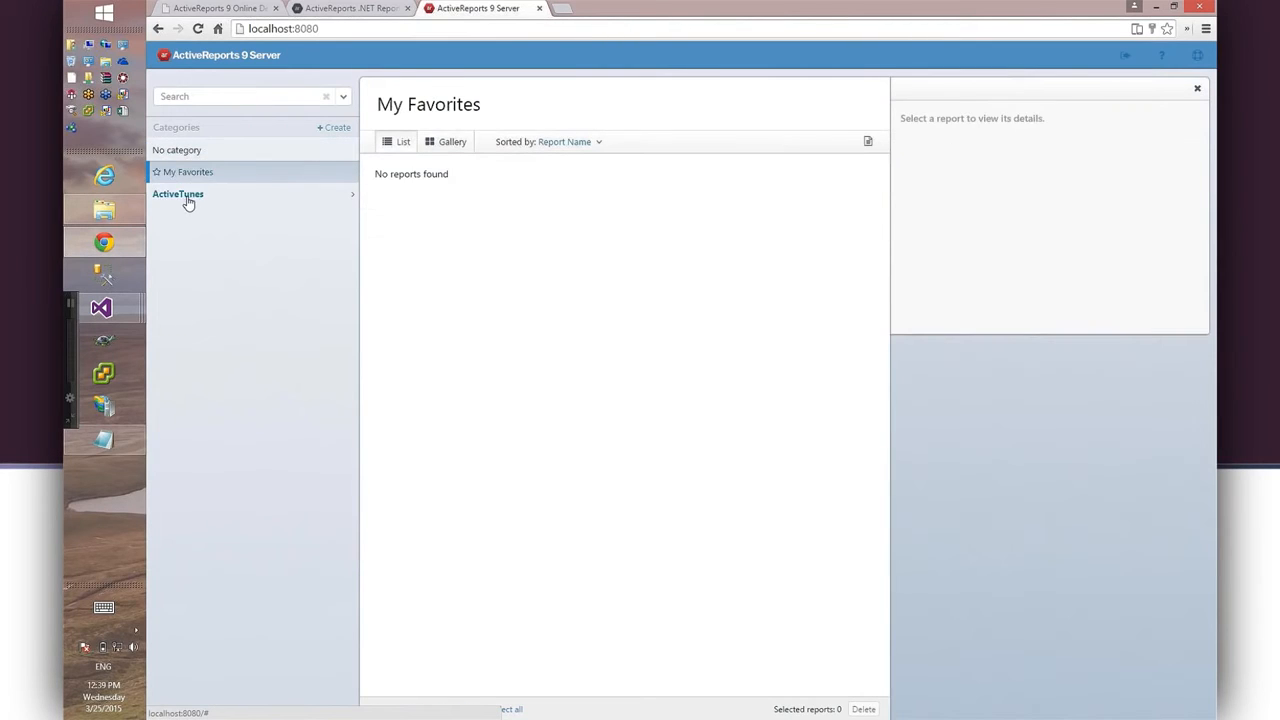
left_click(187, 195)
left_click(190, 220)
left_click(181, 242)
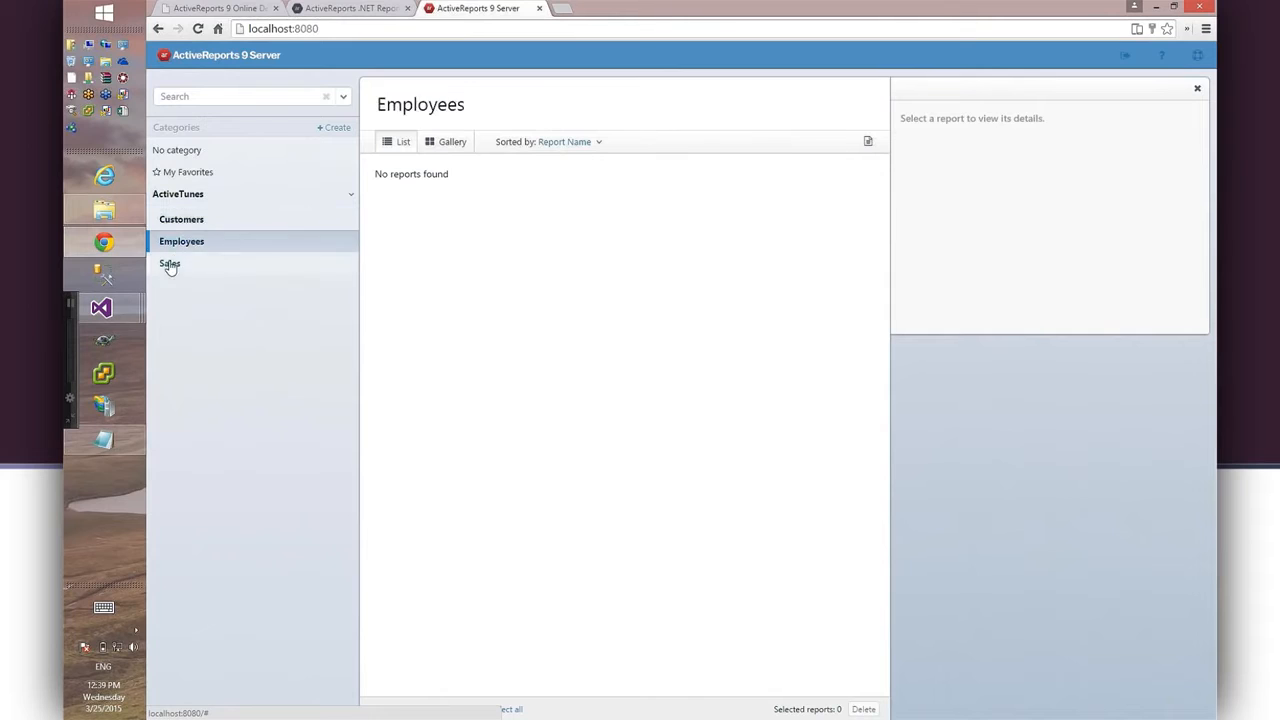
left_click(166, 263)
left_click(186, 197)
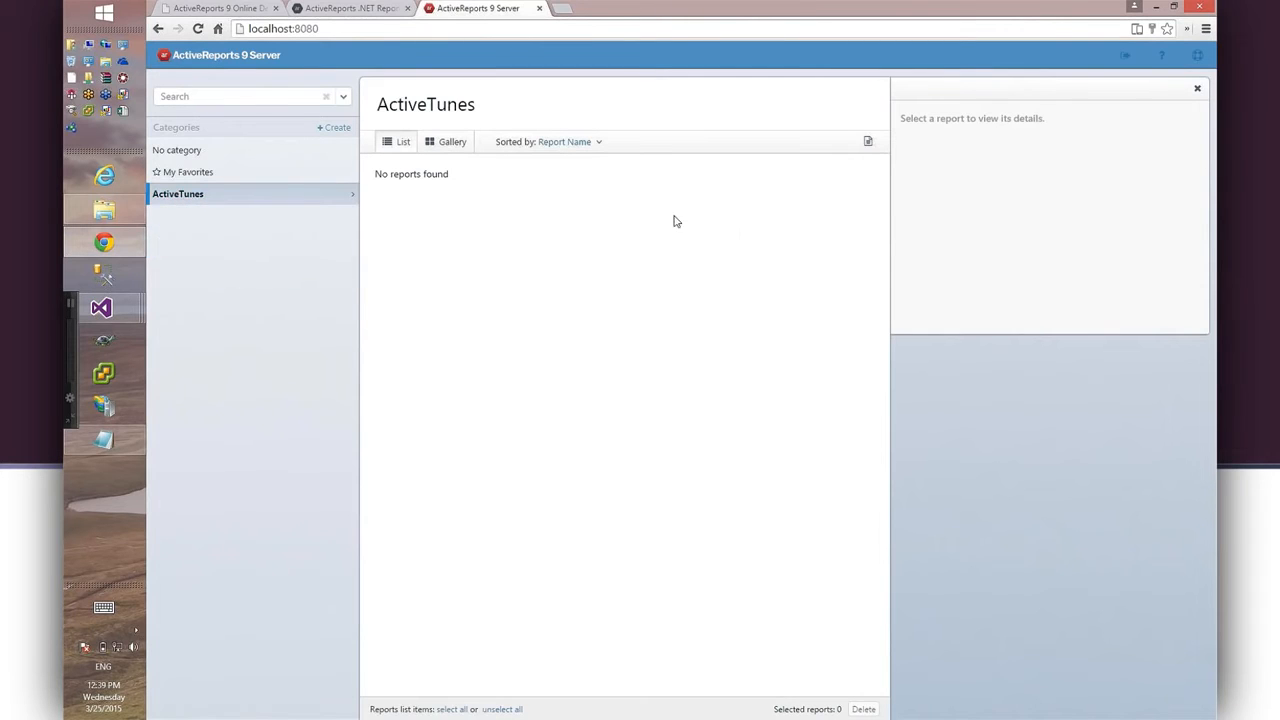
left_click(200, 152)
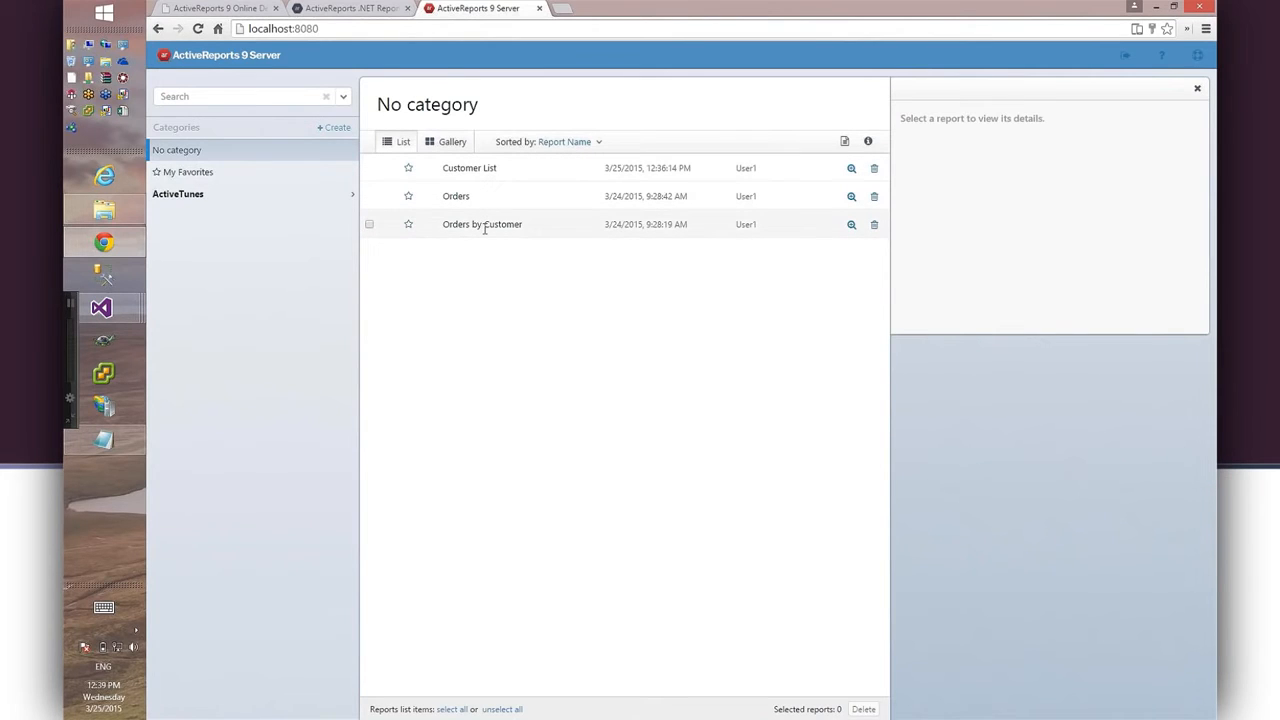
Start a new scheduled task for the Orders report and examine its schedule and delivery type options.
left_click(508, 199)
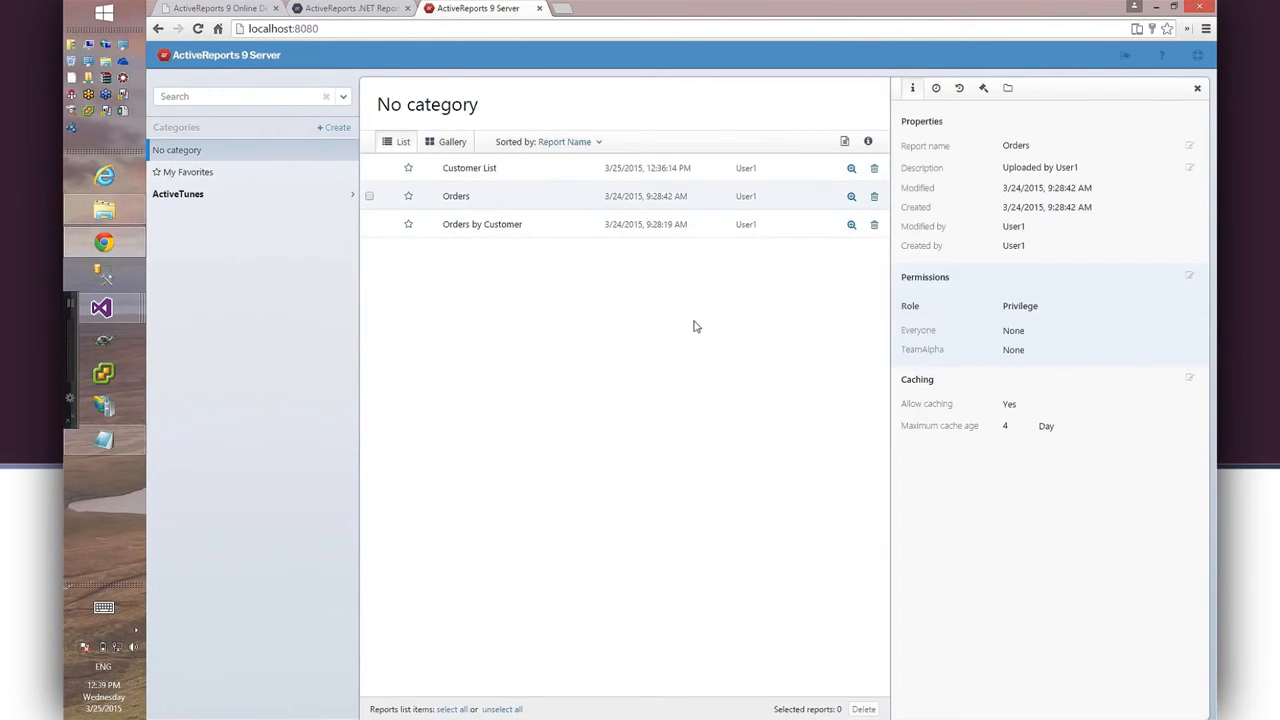
left_click(936, 88)
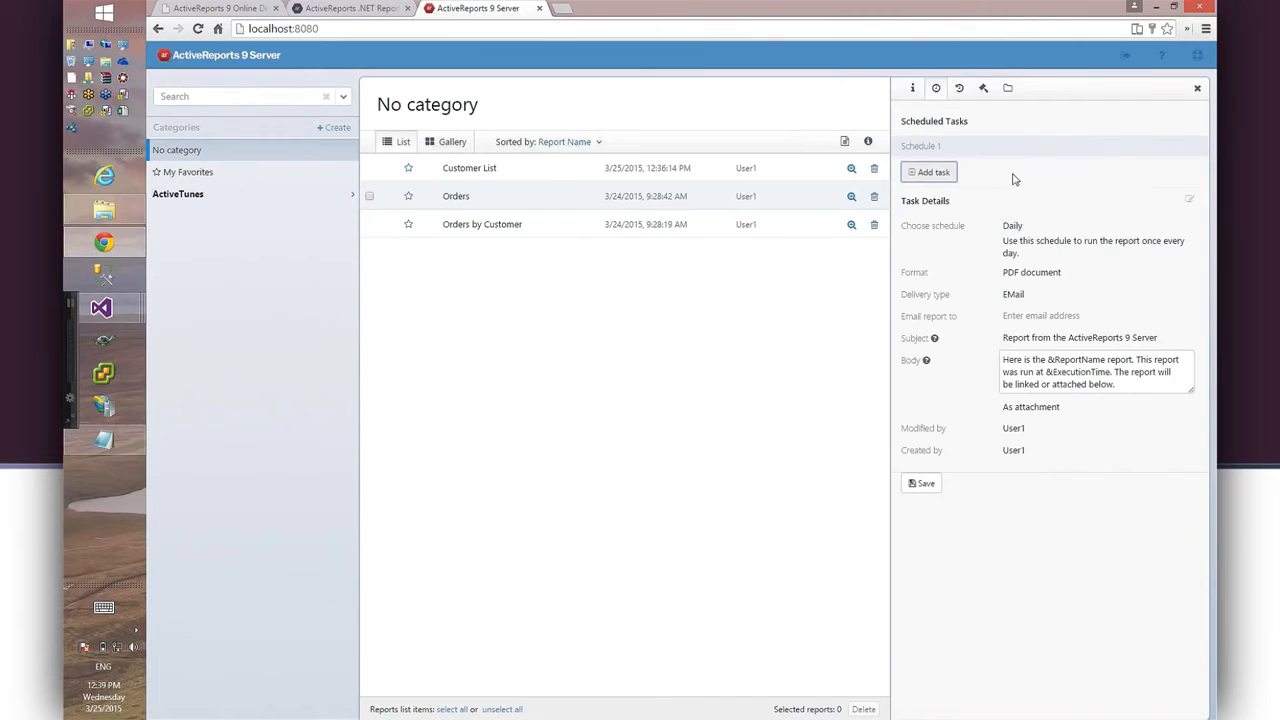
left_click(1150, 227)
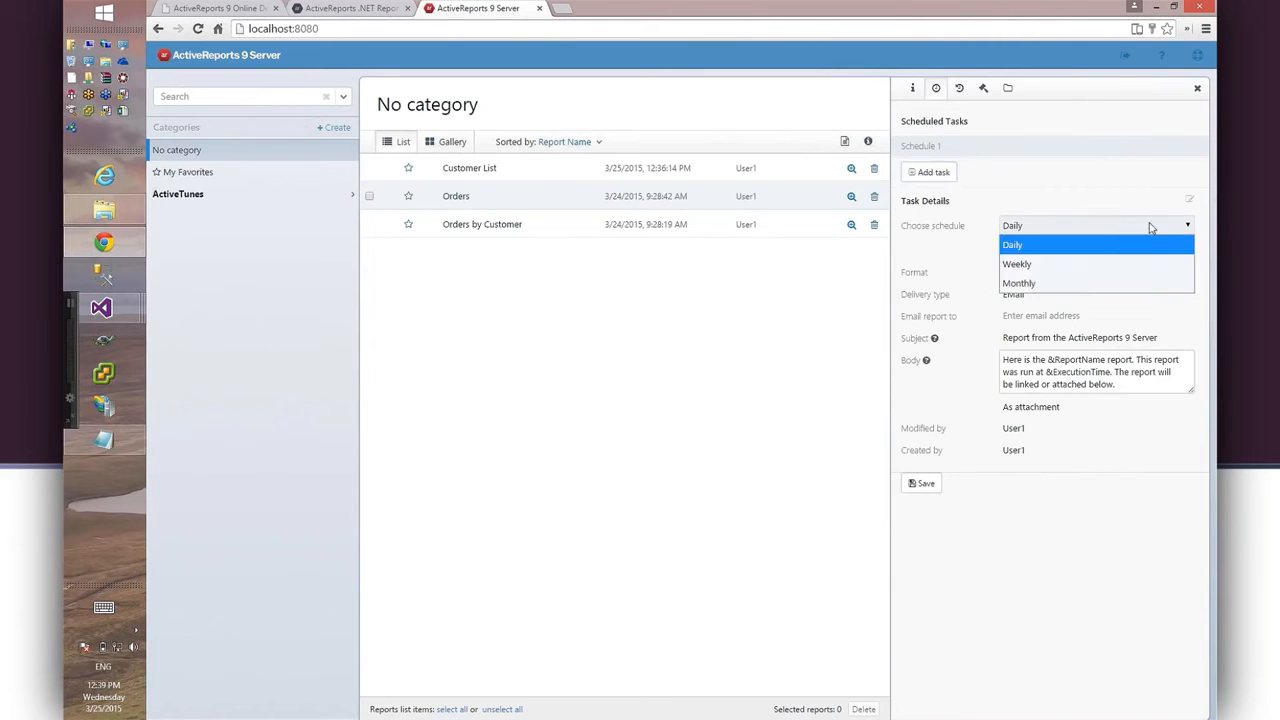
left_click(1091, 186)
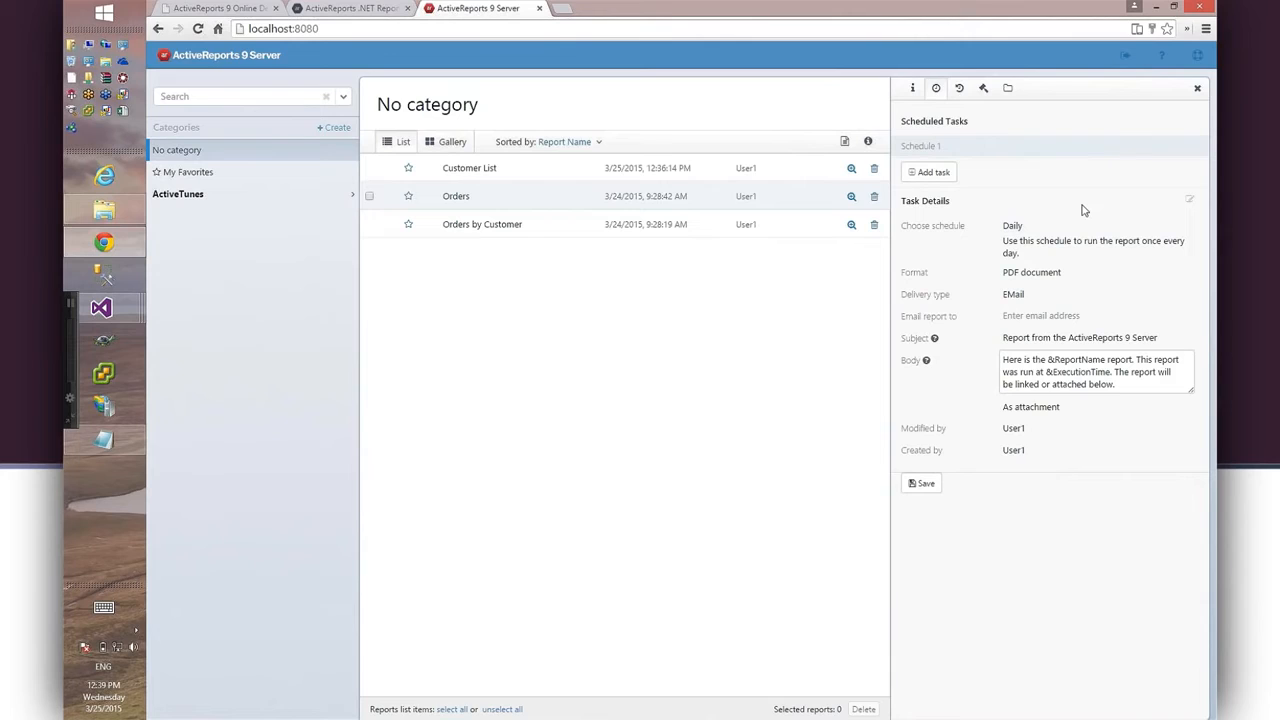
left_click(1060, 297)
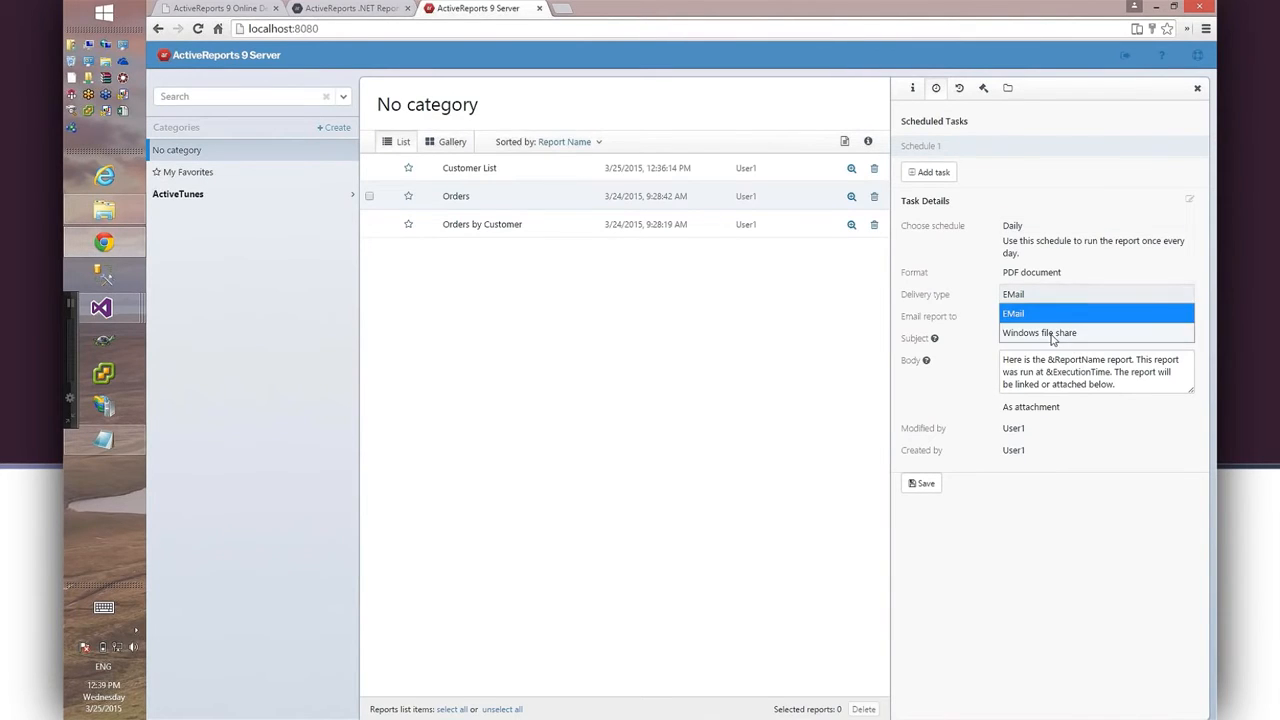
left_click(999, 538)
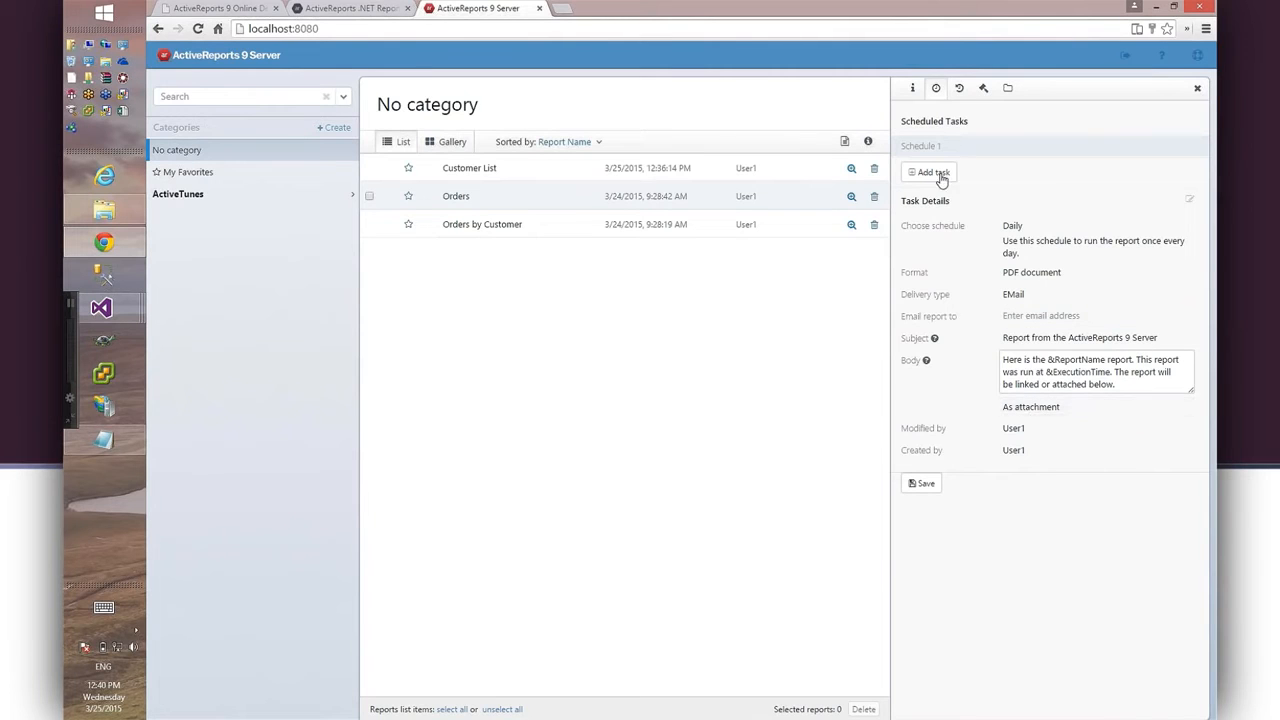
Review the Orders report's history, revisions, category assignments and role permissions.
left_click(960, 90)
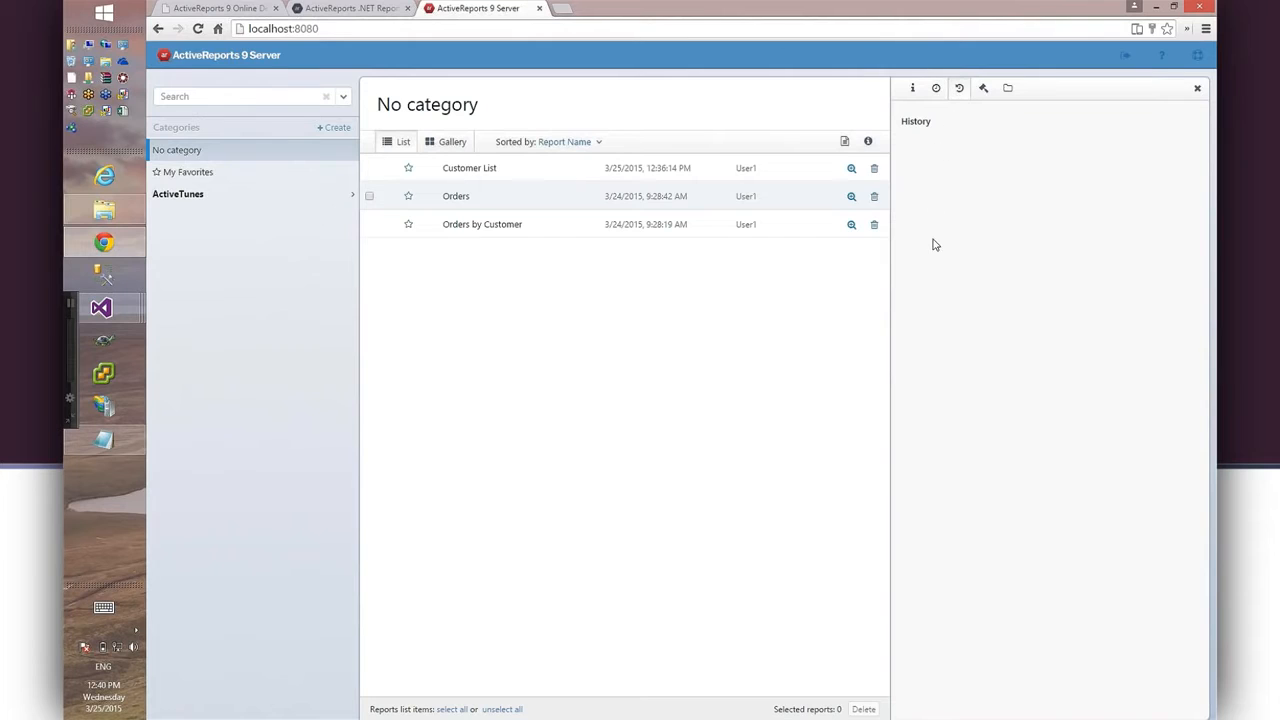
left_click(982, 90)
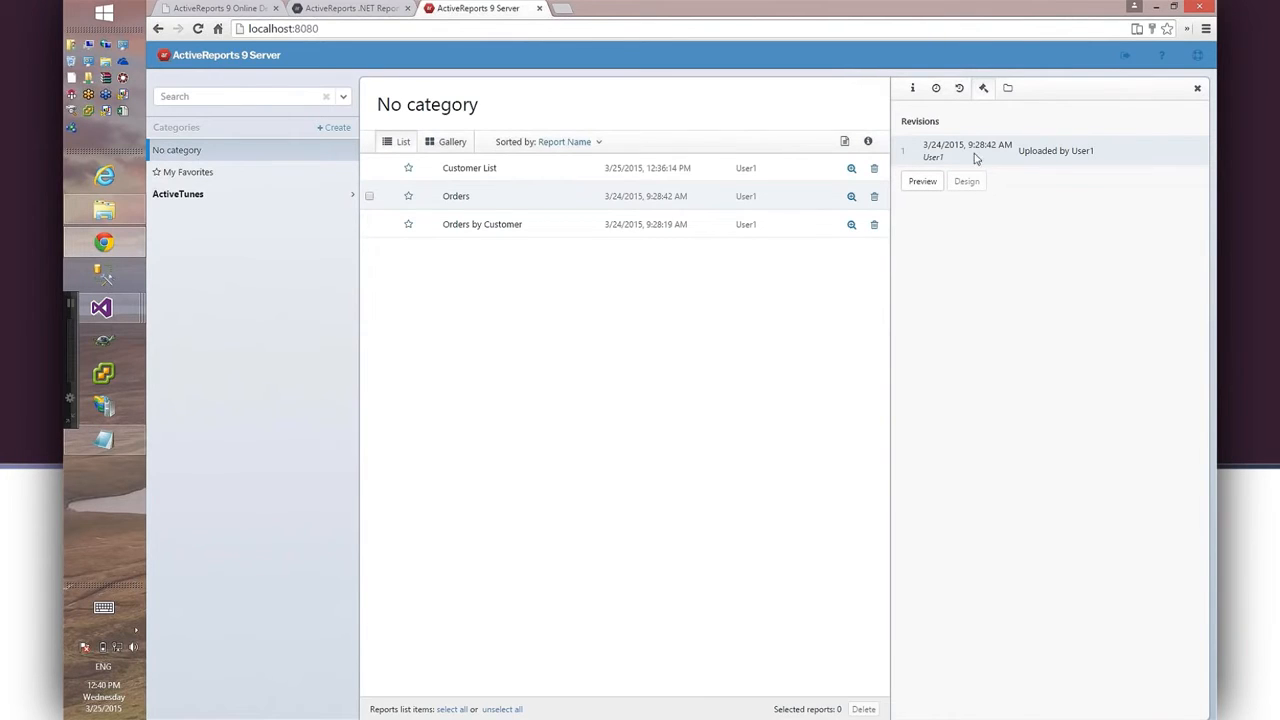
left_click(1007, 89)
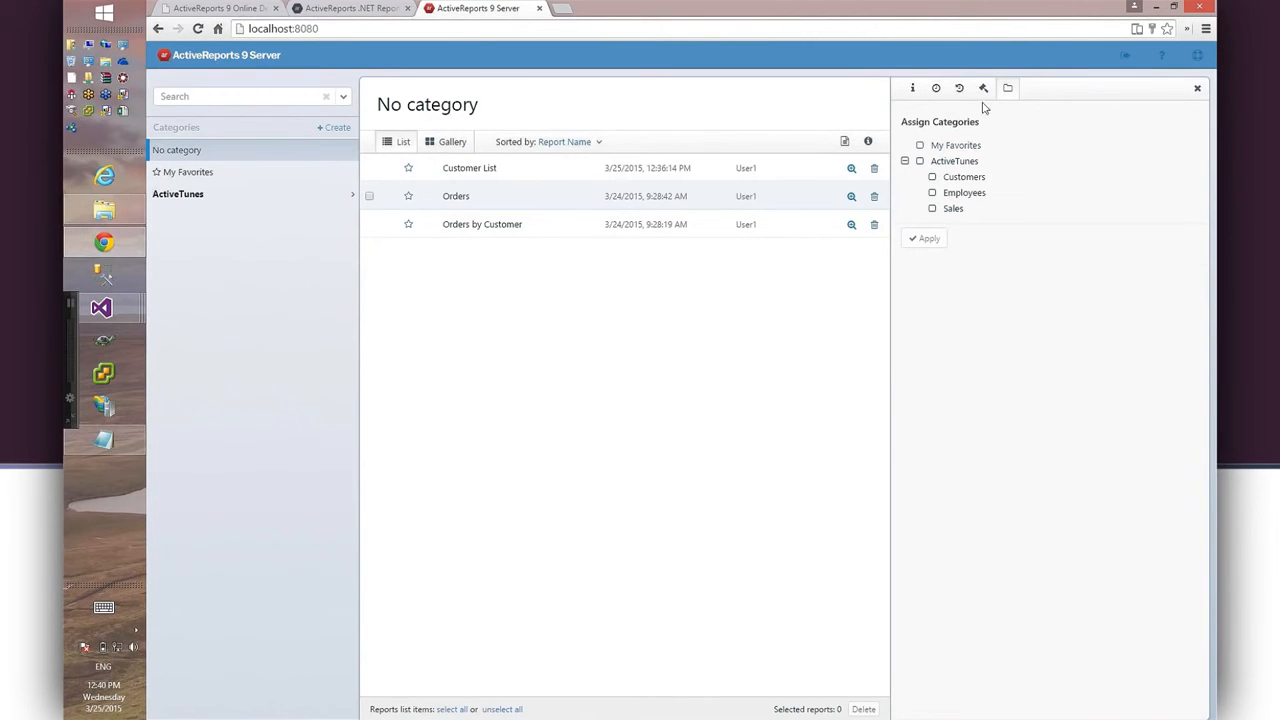
left_click(912, 89)
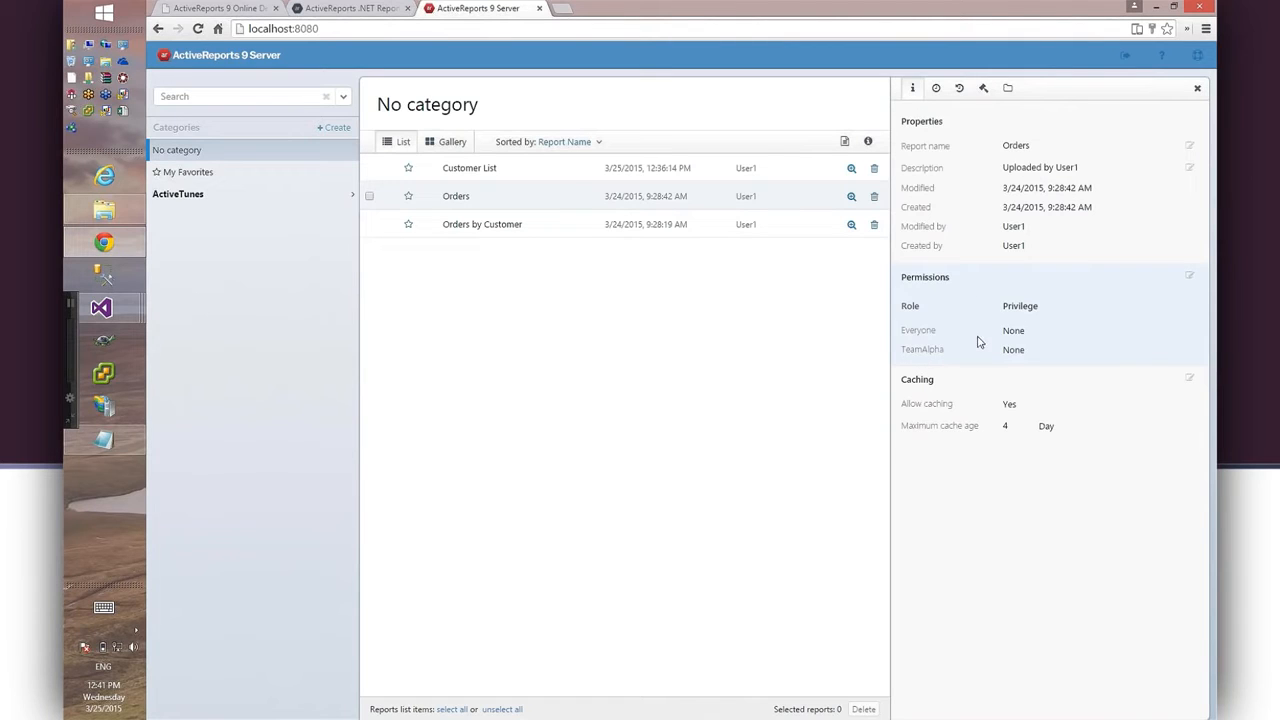
left_click(1031, 350)
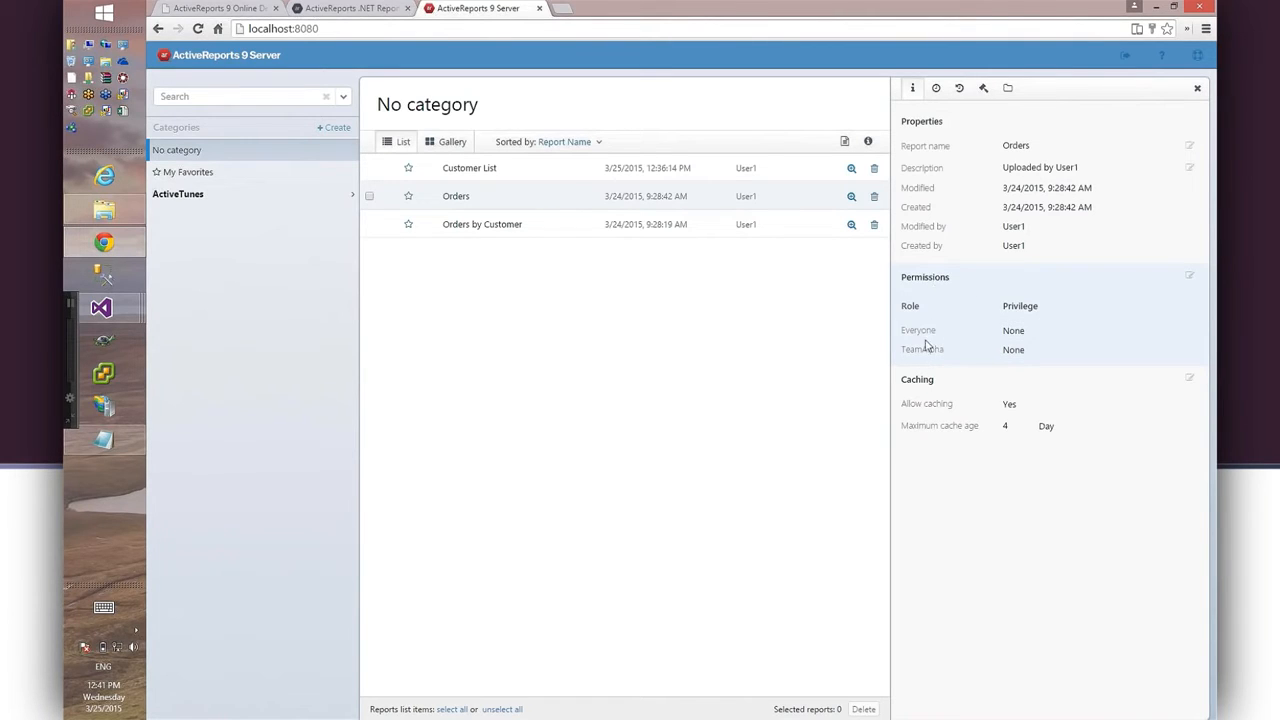